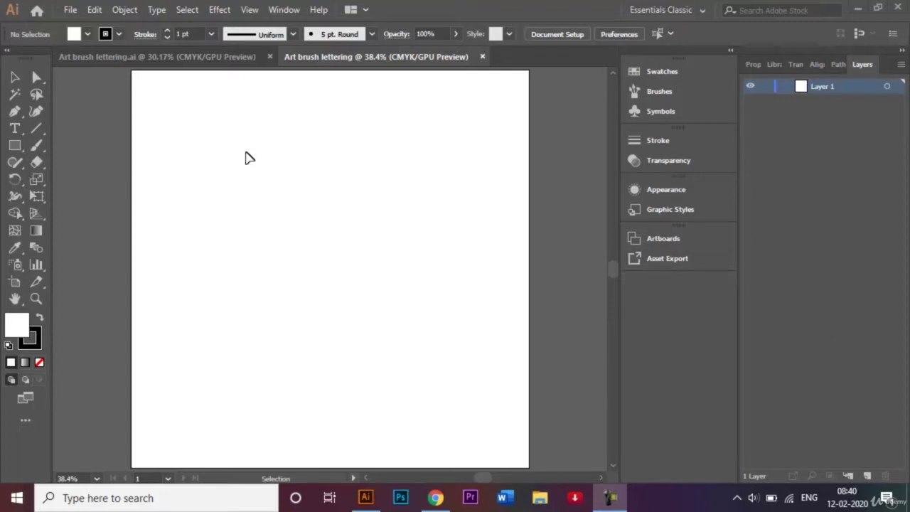
# - Examine the finished S lettering and brush artwork in the reference document, along with the blank document and the available workspaces
pyautogui.click(189, 63)
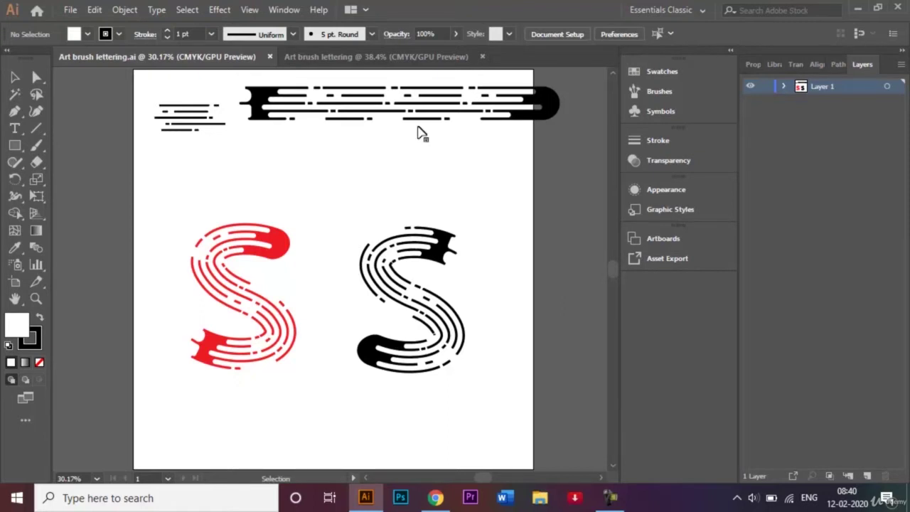
pyautogui.click(354, 63)
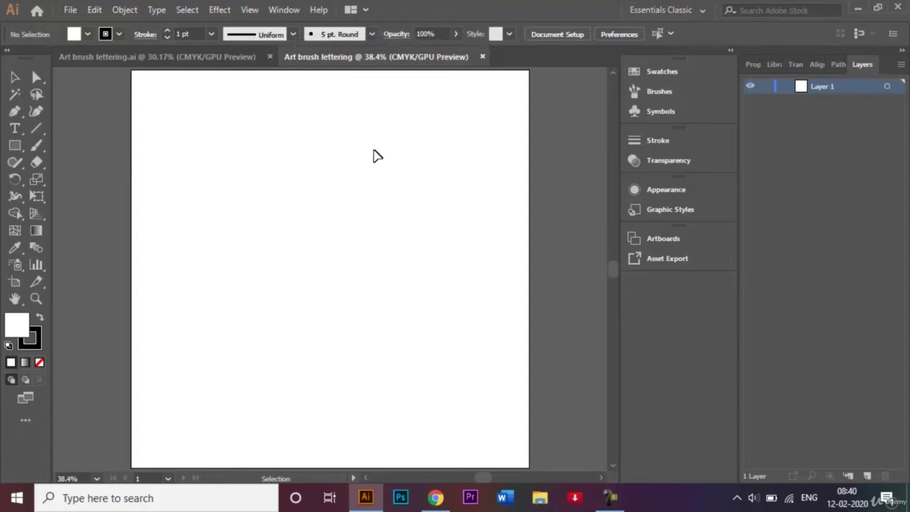
pyautogui.click(702, 11)
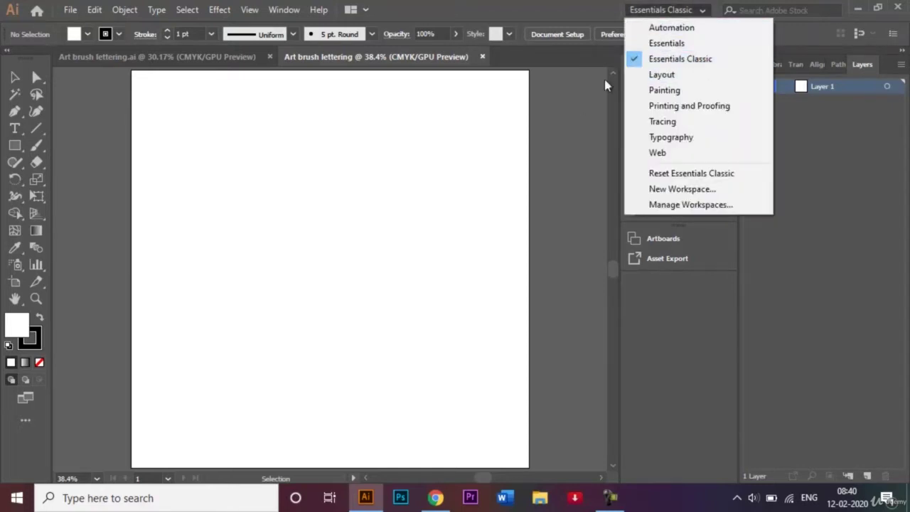
pyautogui.click(562, 100)
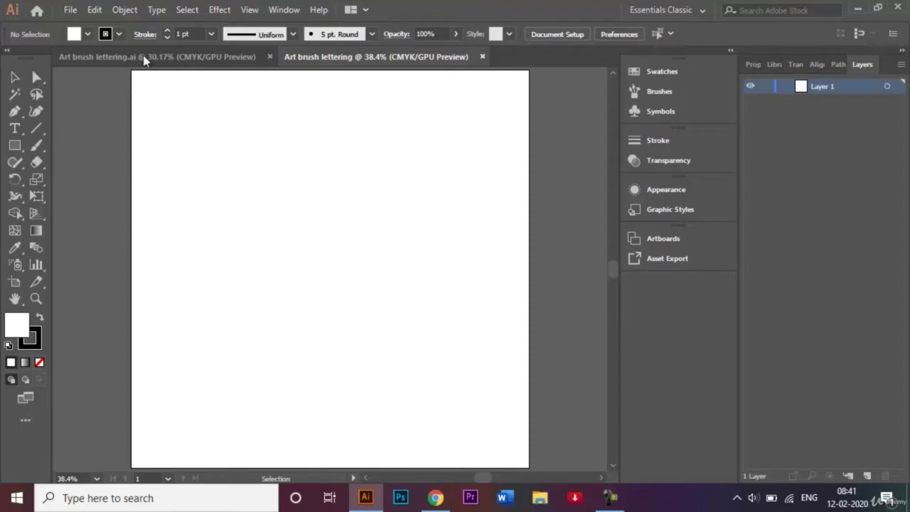
pyautogui.click(161, 55)
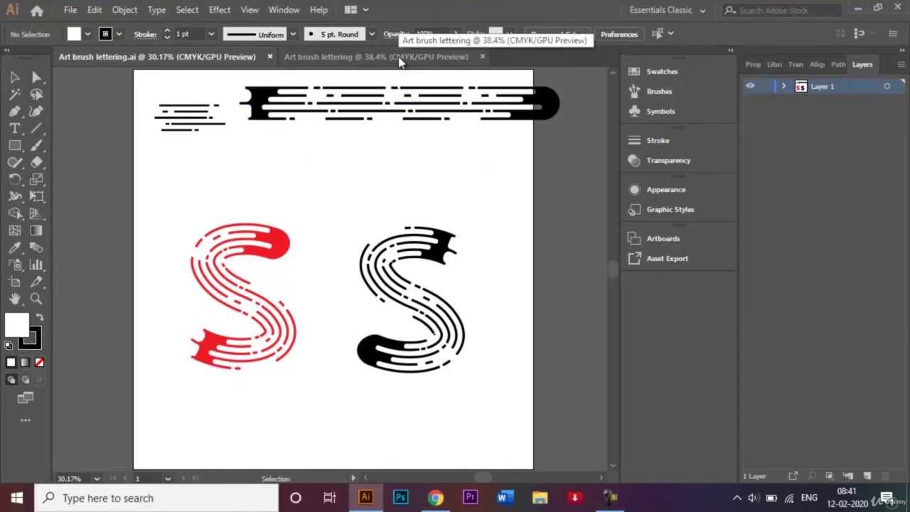
pyautogui.moveTo(399, 62); pyautogui.dragTo(315, 61)
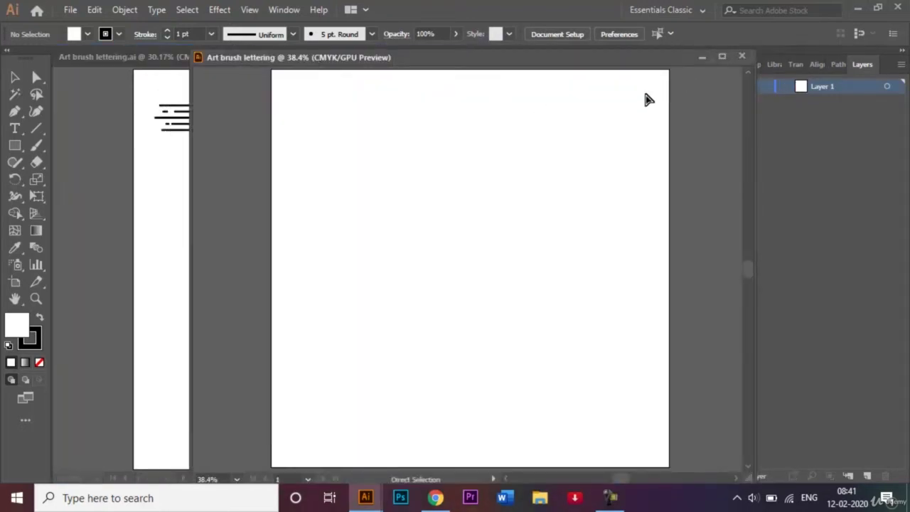
pyautogui.moveTo(449, 61); pyautogui.dragTo(479, 51)
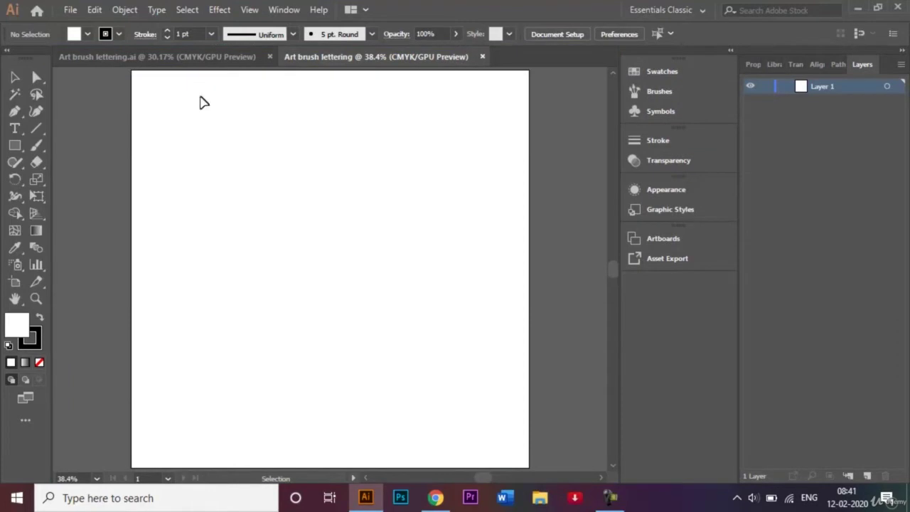
pyautogui.click(165, 59)
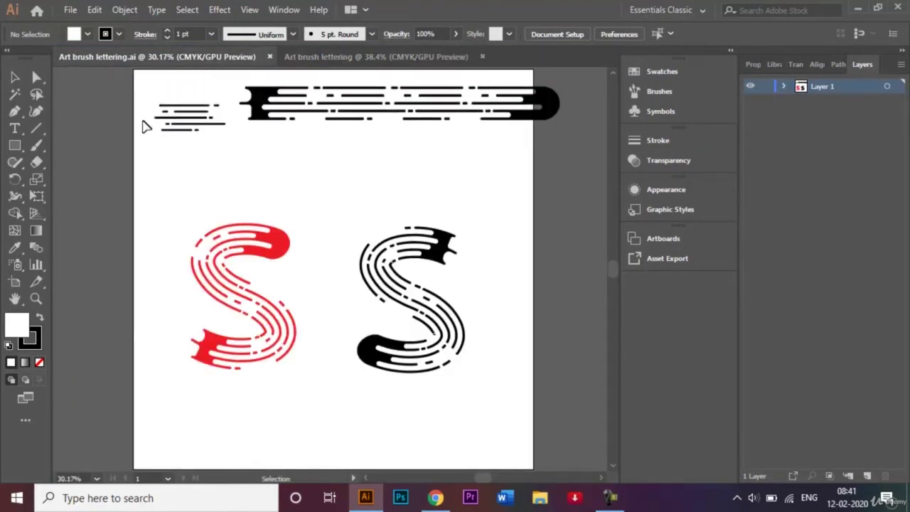
pyautogui.click(620, 502)
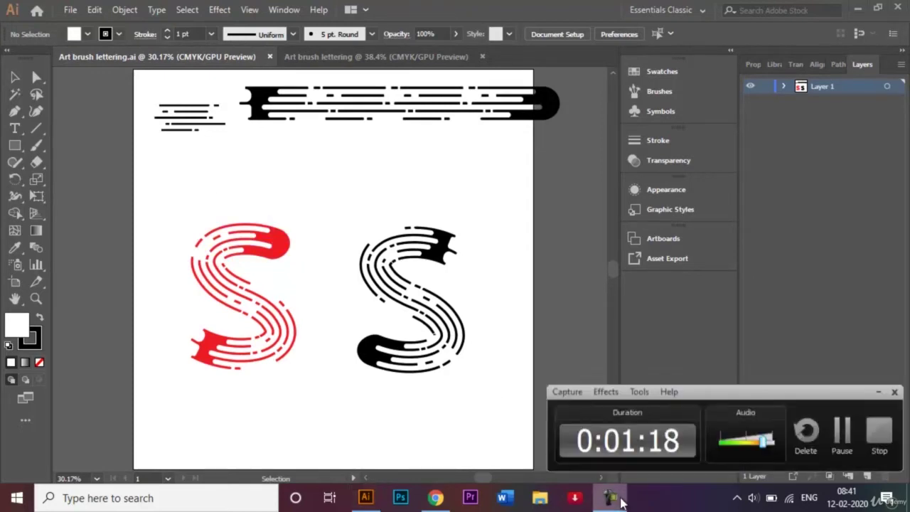
pyautogui.click(841, 433)
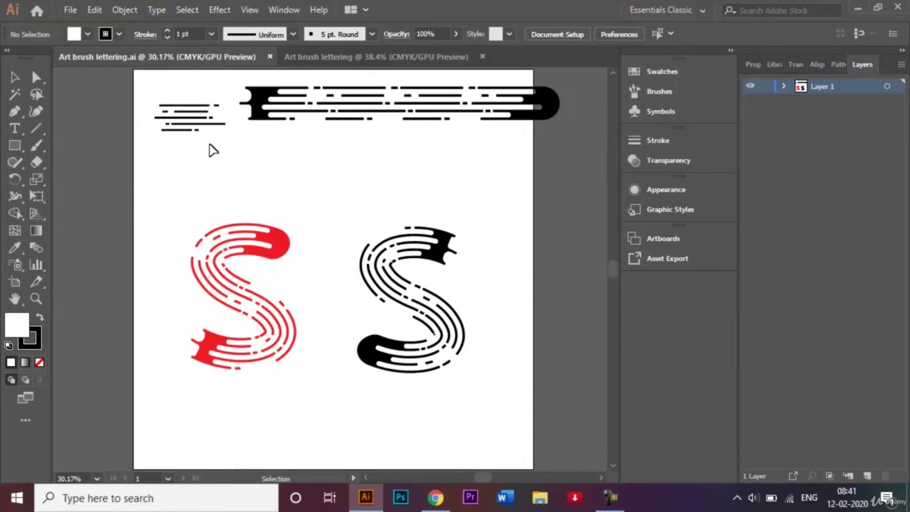
# - In the blank document, draw an unfilled horizontal line near the artboard's upper-left corner with the Pen tool, ending at about X 235 px, Y 71 px
pyautogui.click(370, 64)
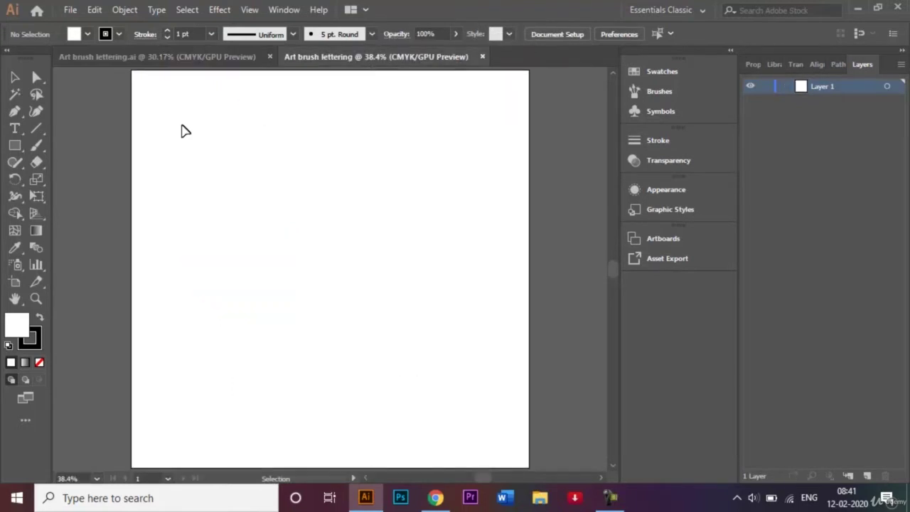
pyautogui.click(14, 112)
pyautogui.click(40, 364)
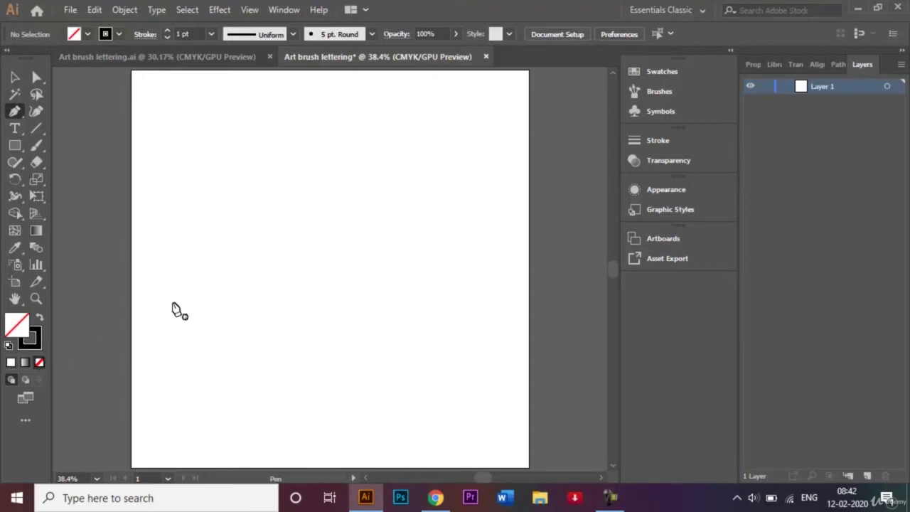
pyautogui.hotkey('ctrl', '=')
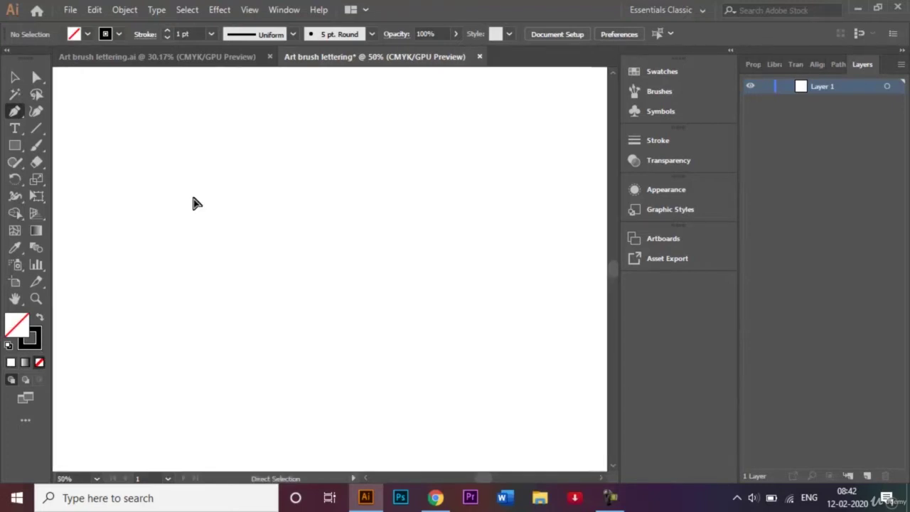
pyautogui.hotkey('ctrl', '=')
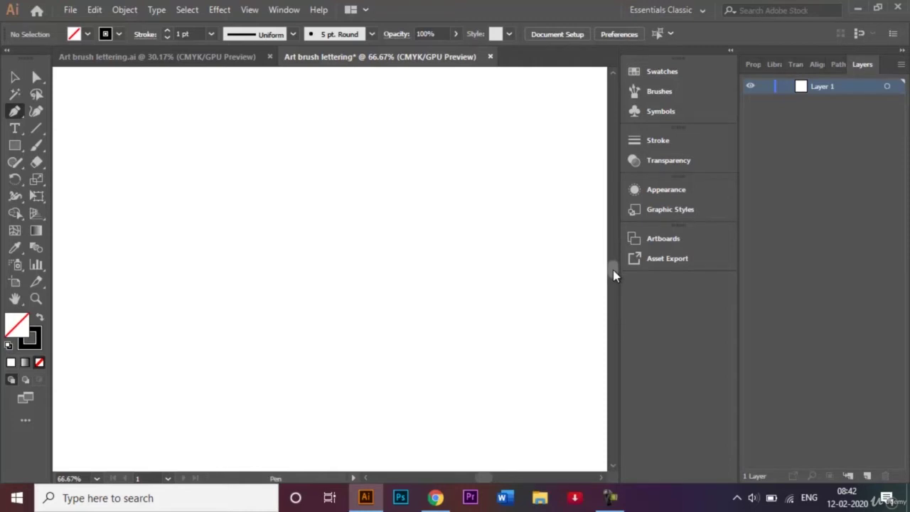
pyautogui.scroll(3, 613, 269)
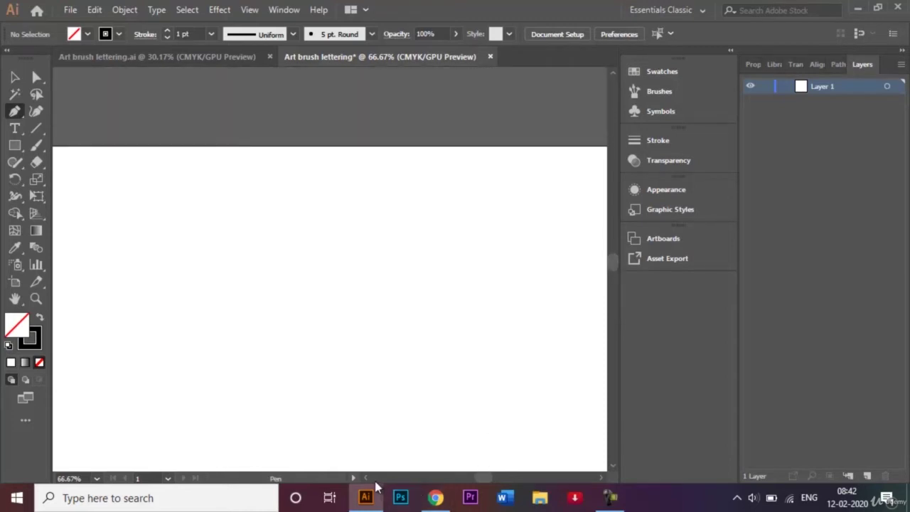
pyautogui.hscroll(-3, 368, 481)
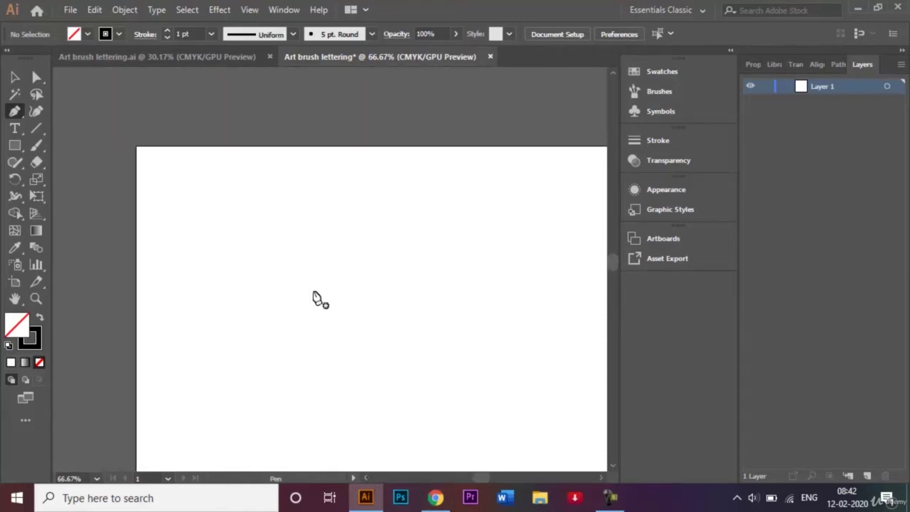
pyautogui.click(185, 195)
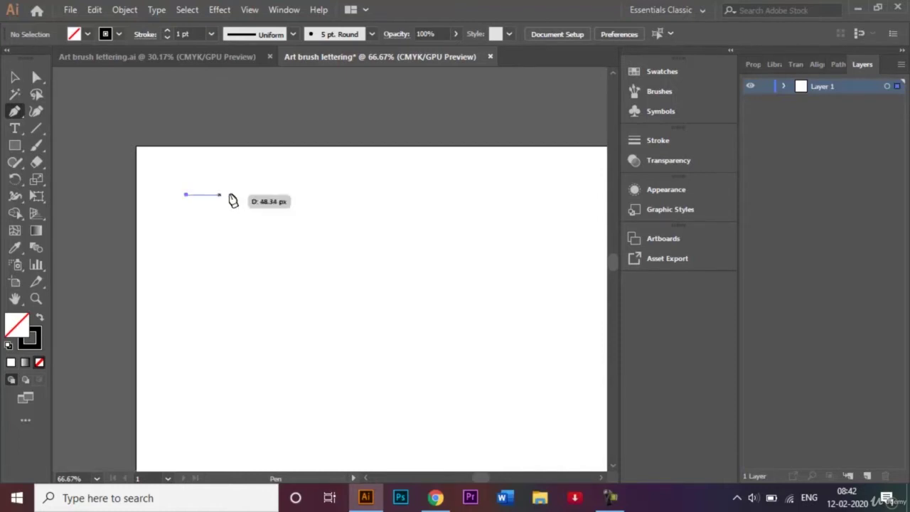
pyautogui.click(298, 194)
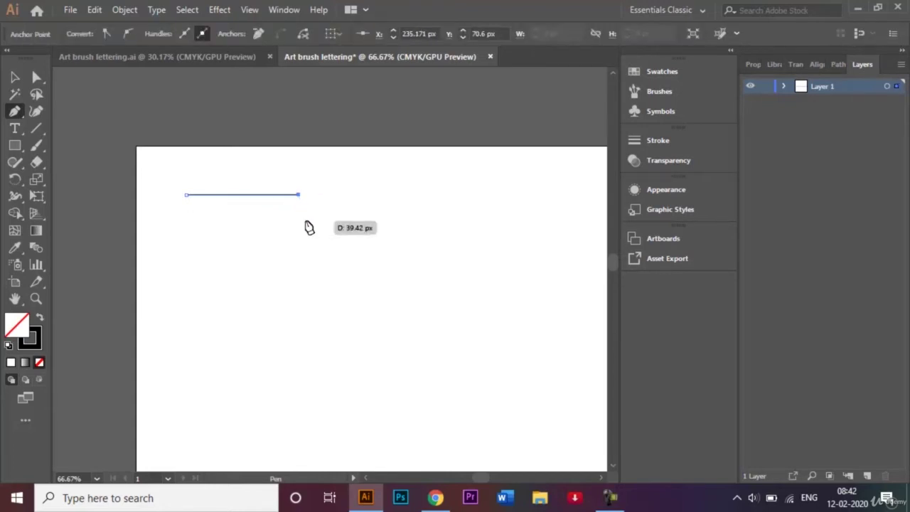
# - Copy the line straight down and repeat the copy until there are five evenly spaced horizontal lines
pyautogui.click(15, 76)
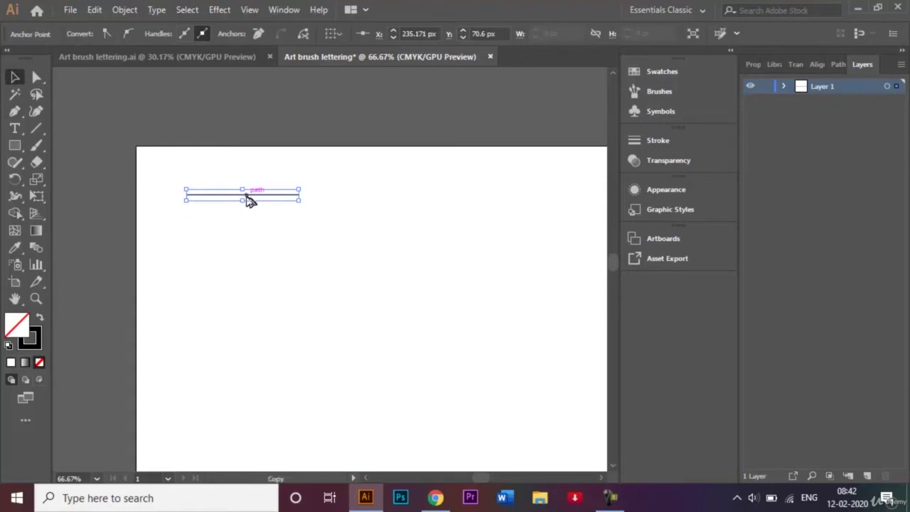
pyautogui.moveTo(247, 200); pyautogui.dragTo(248, 215)
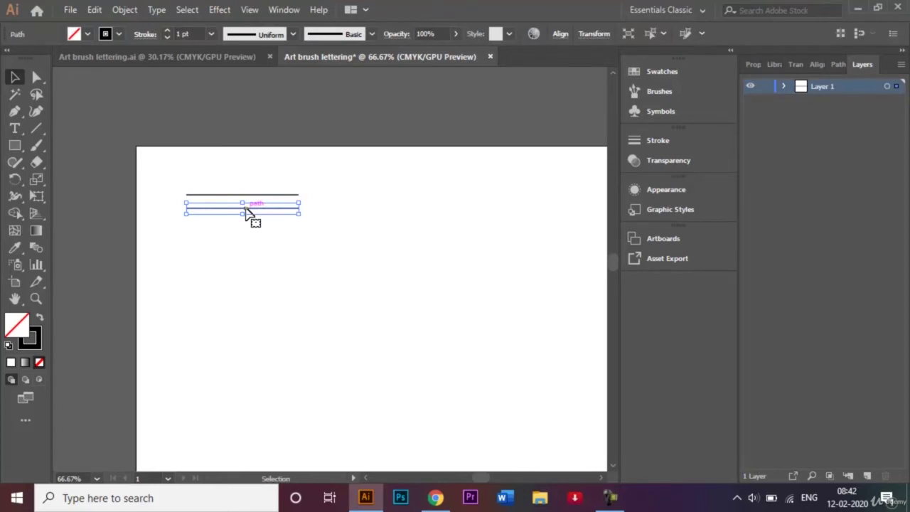
pyautogui.hotkey('ctrl', 'd')
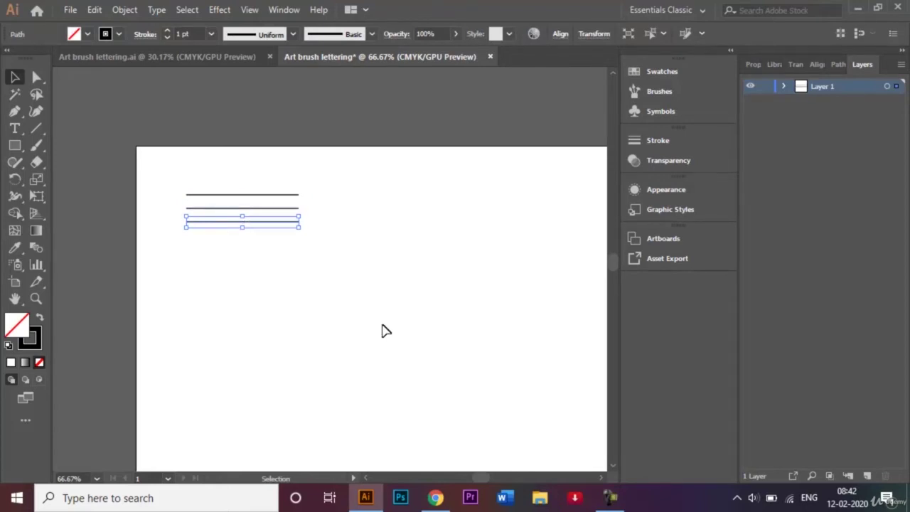
pyautogui.press('a')
pyautogui.hotkey('ctrl', 'd')
pyautogui.hotkey('ctrl', 'd')
pyautogui.press('v')
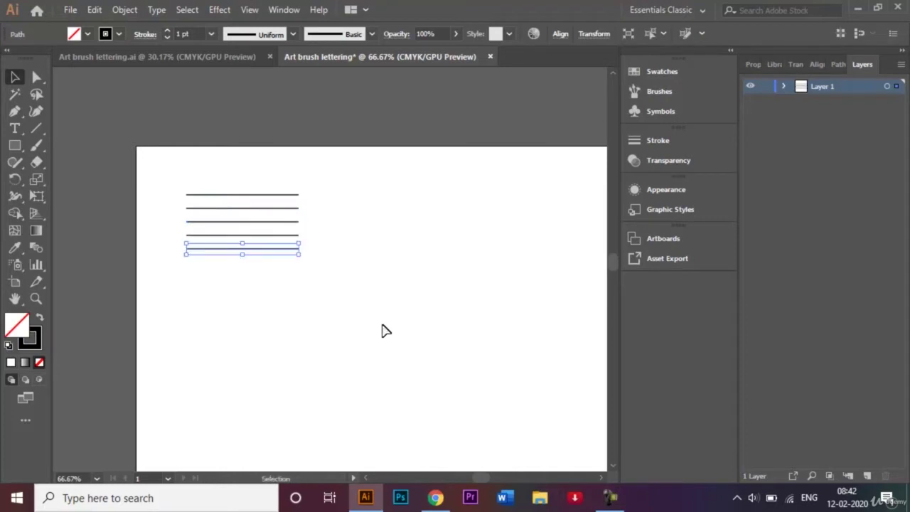
pyautogui.click(386, 282)
# - Set the stroke weight of all five lines to 10 pt
pyautogui.moveTo(177, 172); pyautogui.dragTo(311, 276)
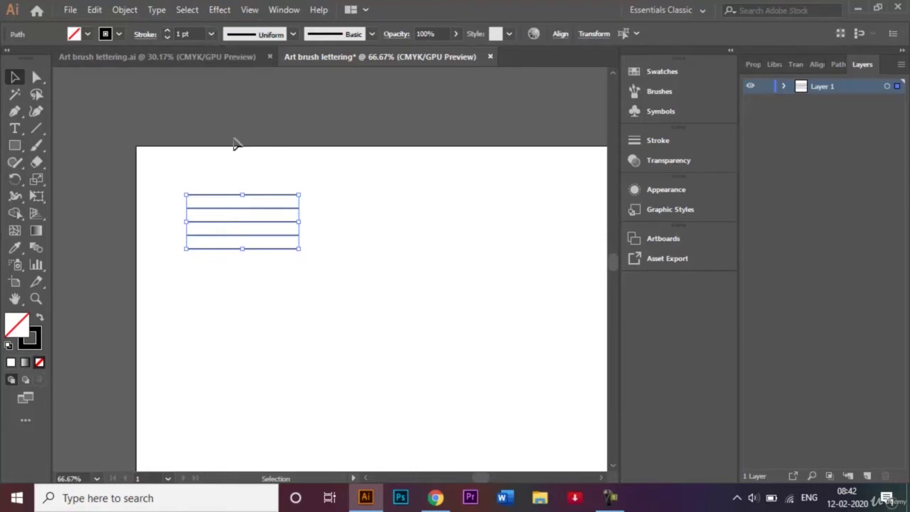
pyautogui.click(212, 34)
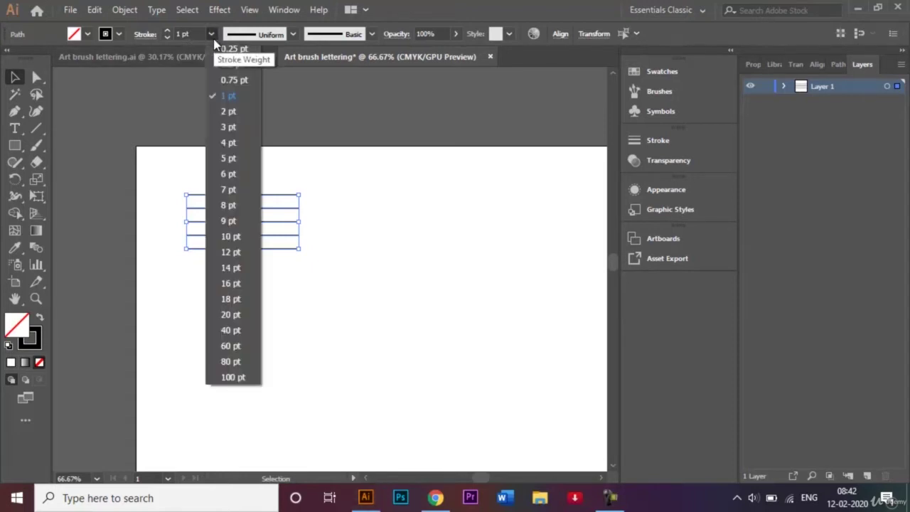
pyautogui.click(232, 236)
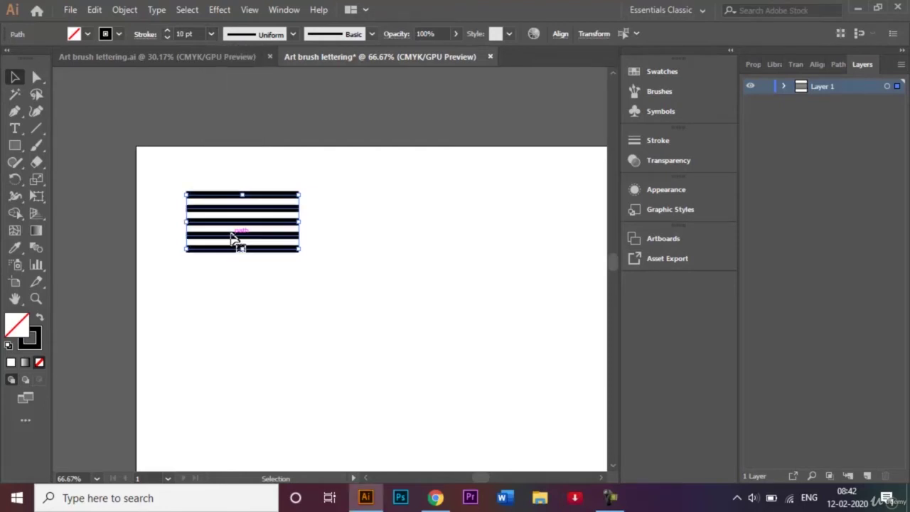
pyautogui.click(327, 208)
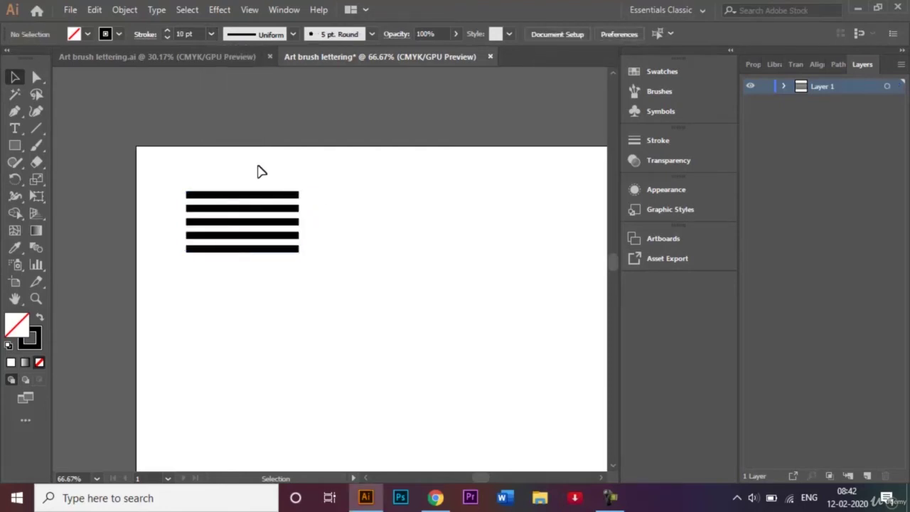
# - Try a 6 pt stroke weight on all five lines and settle on 8 pt
pyautogui.moveTo(171, 160); pyautogui.dragTo(317, 291)
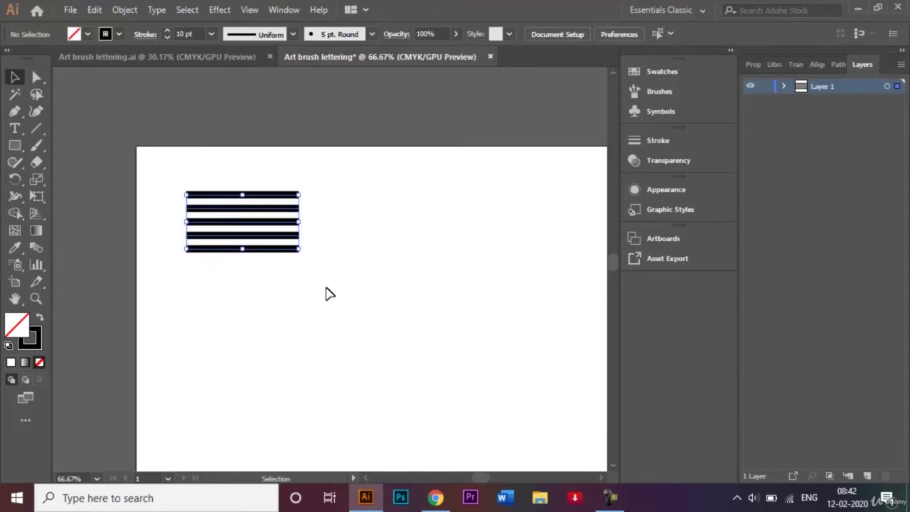
pyautogui.click(211, 34)
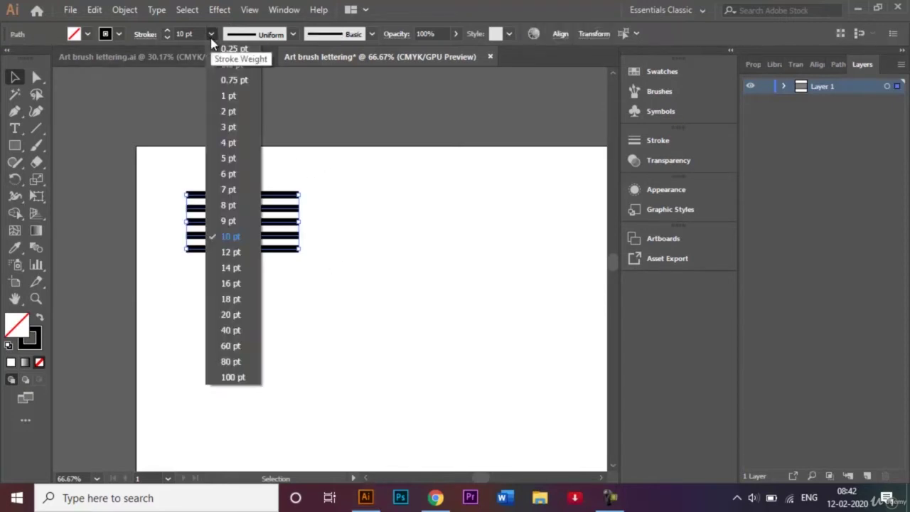
pyautogui.click(228, 175)
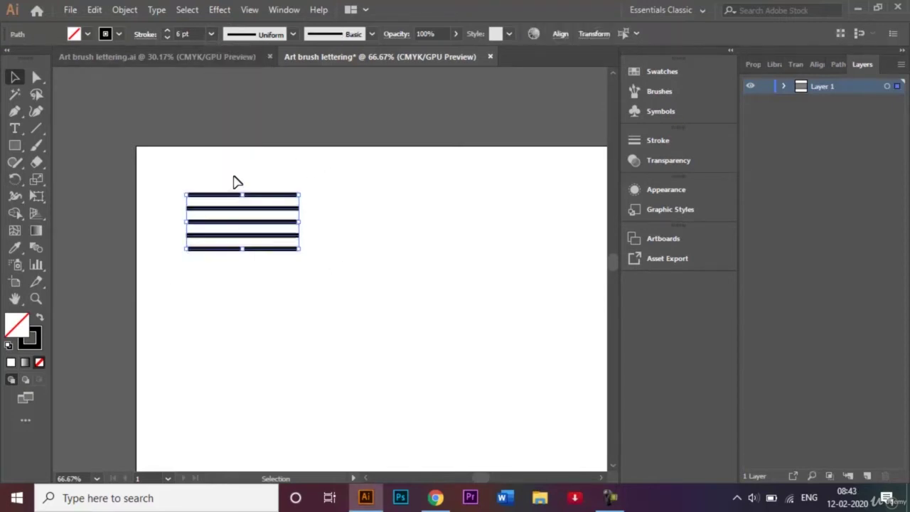
pyautogui.click(211, 34)
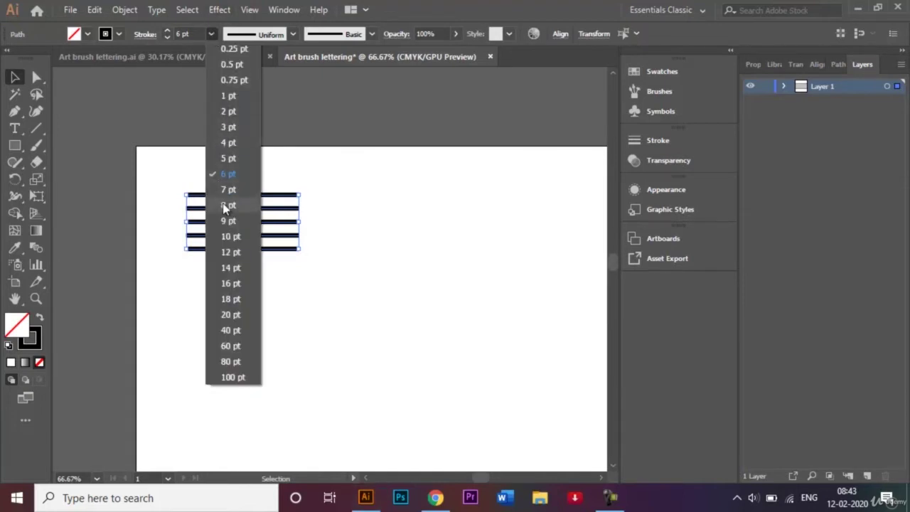
pyautogui.press('Escape')
pyautogui.click(255, 168)
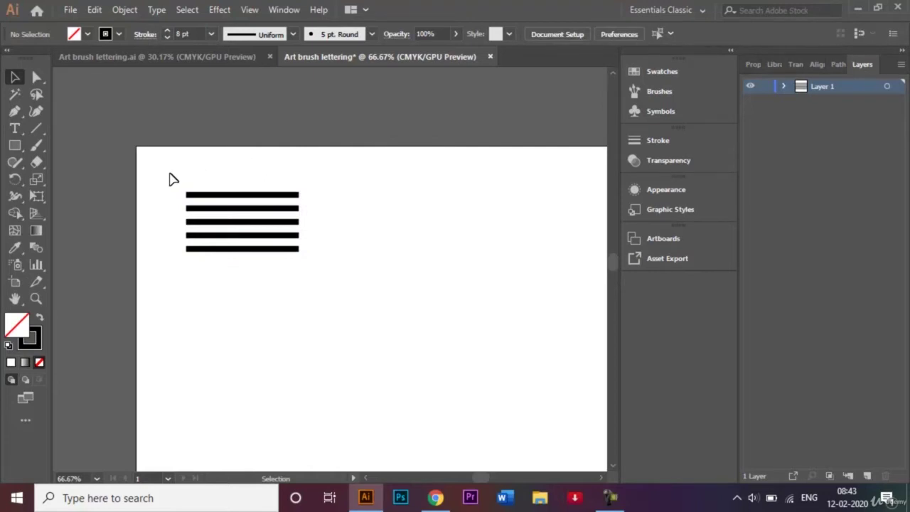
# - Inspect the five lines up close and compare them with the small broken-line sample in the finished lettering document
pyautogui.moveTo(173, 178); pyautogui.dragTo(322, 265)
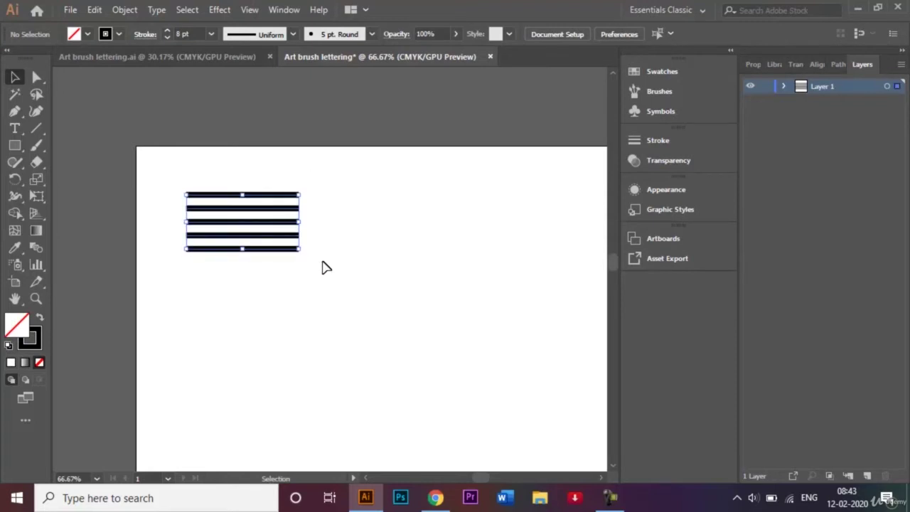
pyautogui.hotkey('ctrl', '=')
pyautogui.hotkey('ctrl', '=')
pyautogui.hotkey('ctrl', '=')
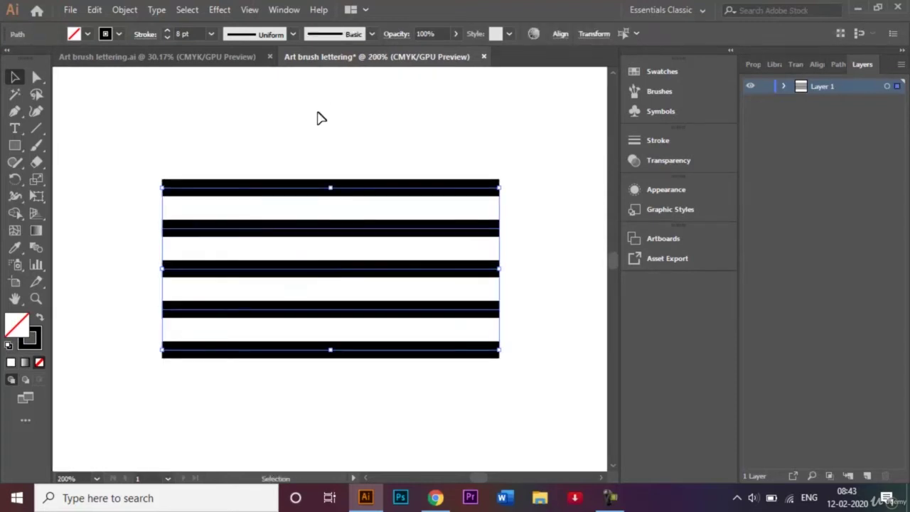
pyautogui.click(318, 116)
pyautogui.click(184, 62)
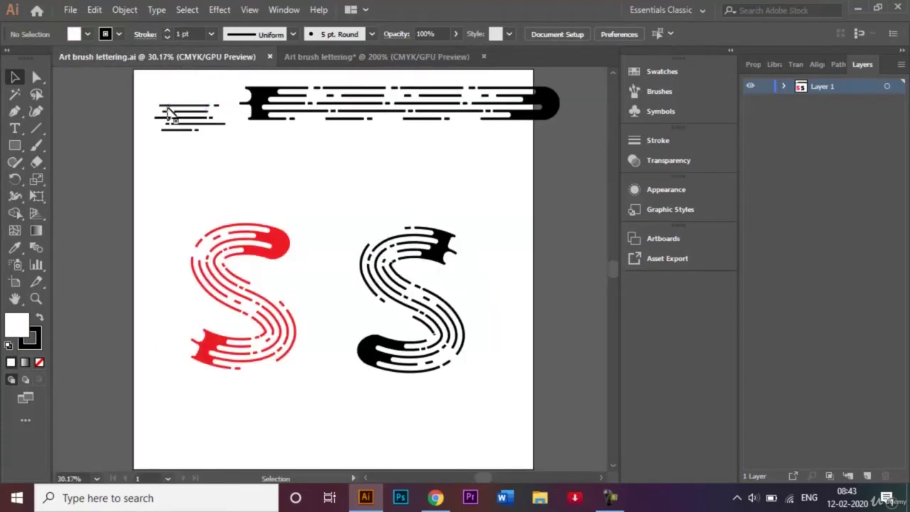
pyautogui.moveTo(170, 115); pyautogui.dragTo(197, 128)
pyautogui.click(310, 57)
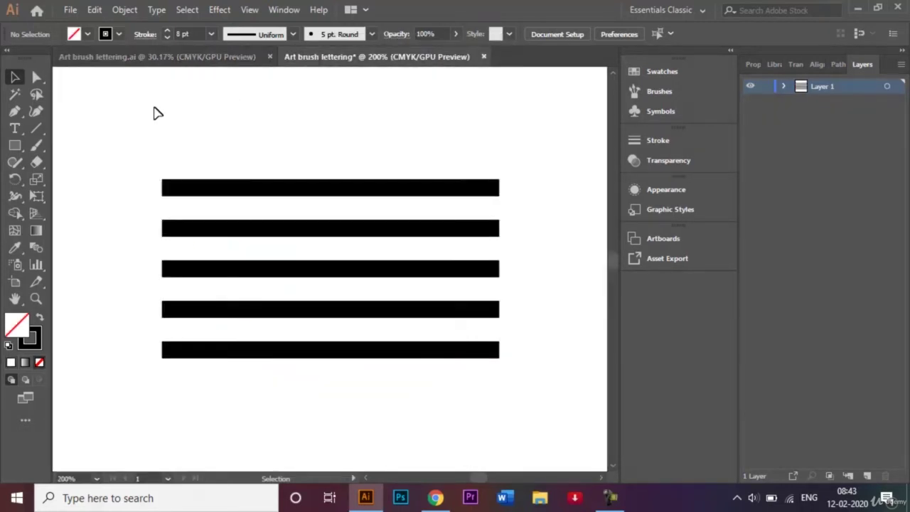
# - Cut the top line at two points near its right end with the Scissors tool and delete the roughly 18 px piece between them
pyautogui.click(41, 164)
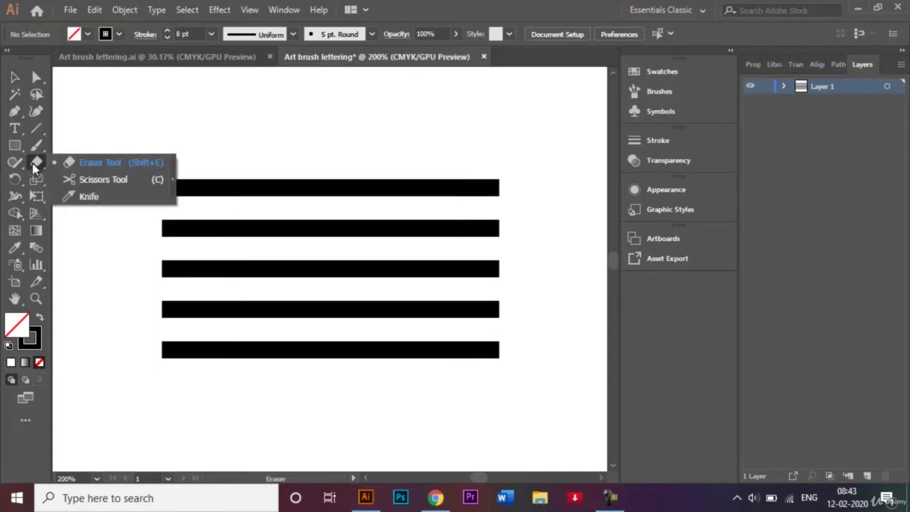
pyautogui.click(90, 181)
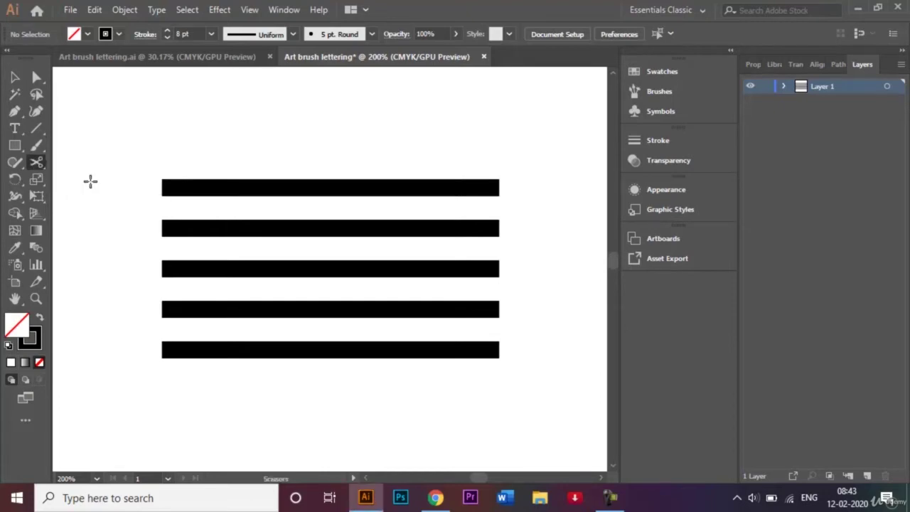
pyautogui.click(425, 187)
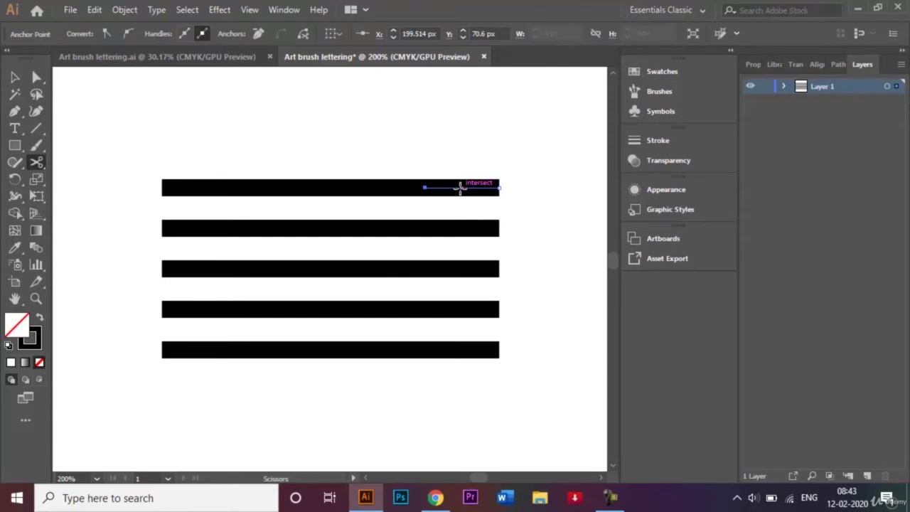
pyautogui.click(461, 187)
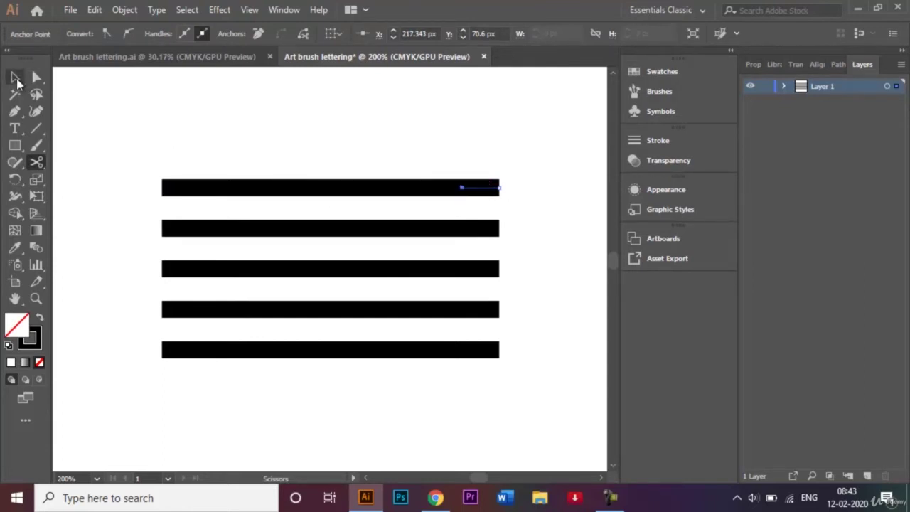
pyautogui.click(14, 80)
pyautogui.click(464, 125)
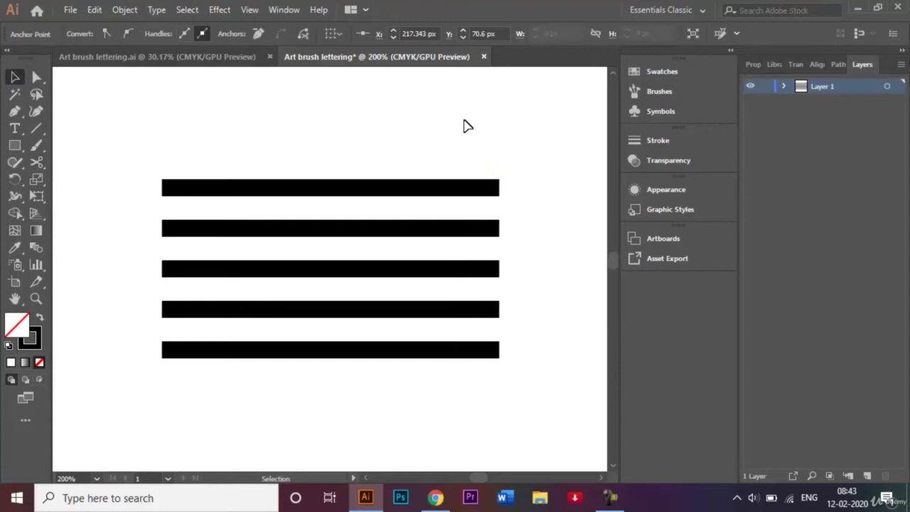
pyautogui.click(450, 192)
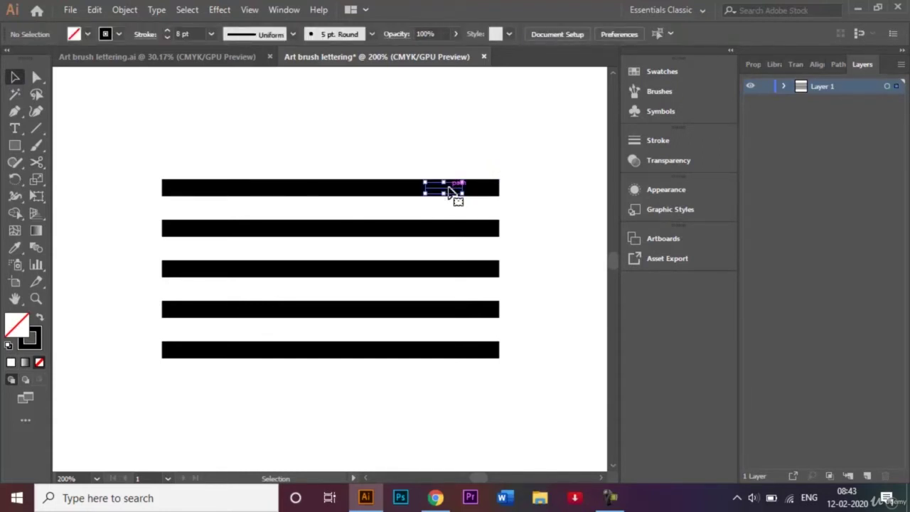
pyautogui.press('Delete')
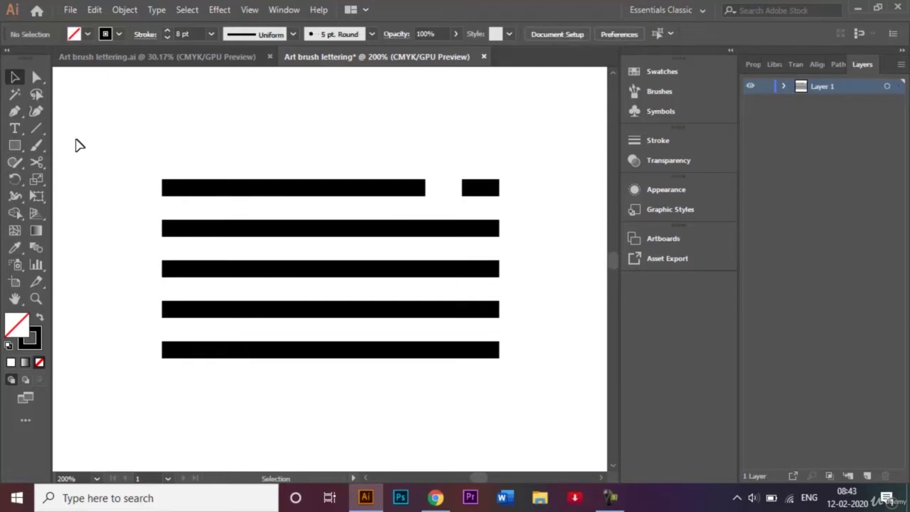
# - Cut the other four lines at two points each, near the right end on the third line and near the left end on the rest
pyautogui.click(38, 162)
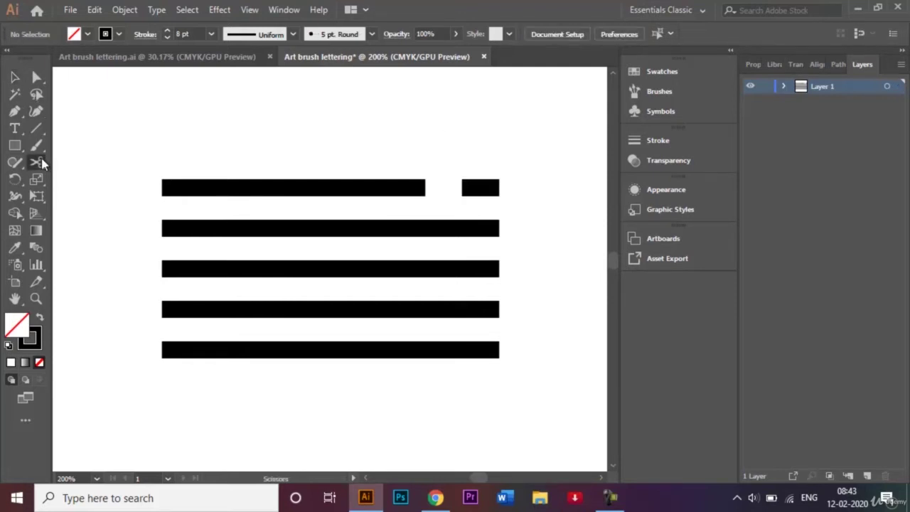
pyautogui.click(185, 227)
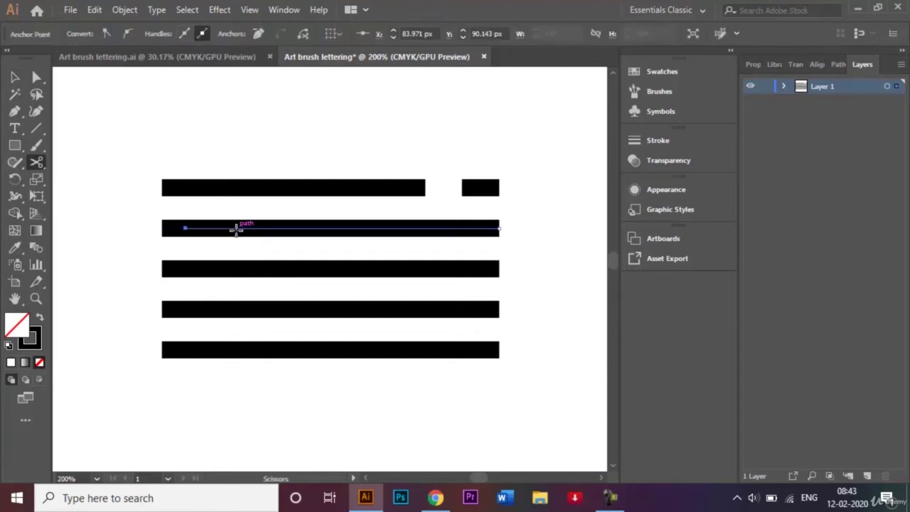
pyautogui.click(236, 227)
pyautogui.click(403, 268)
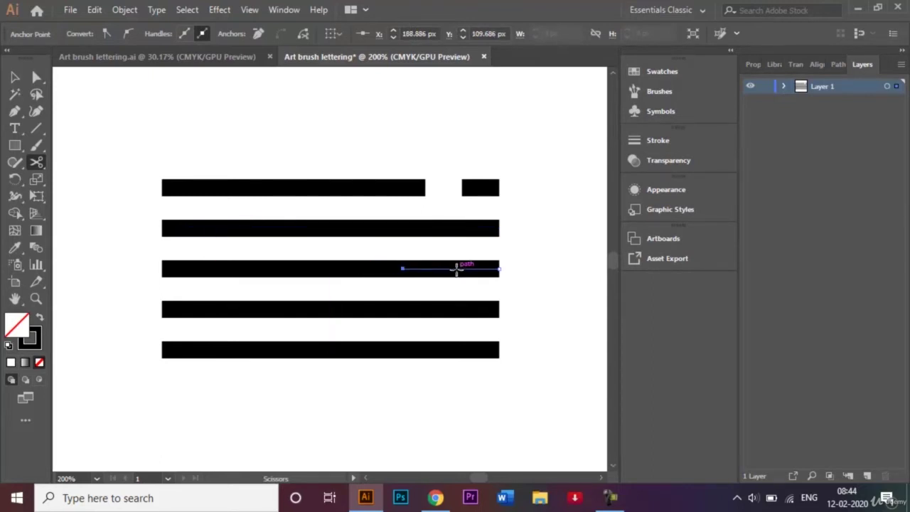
pyautogui.click(457, 268)
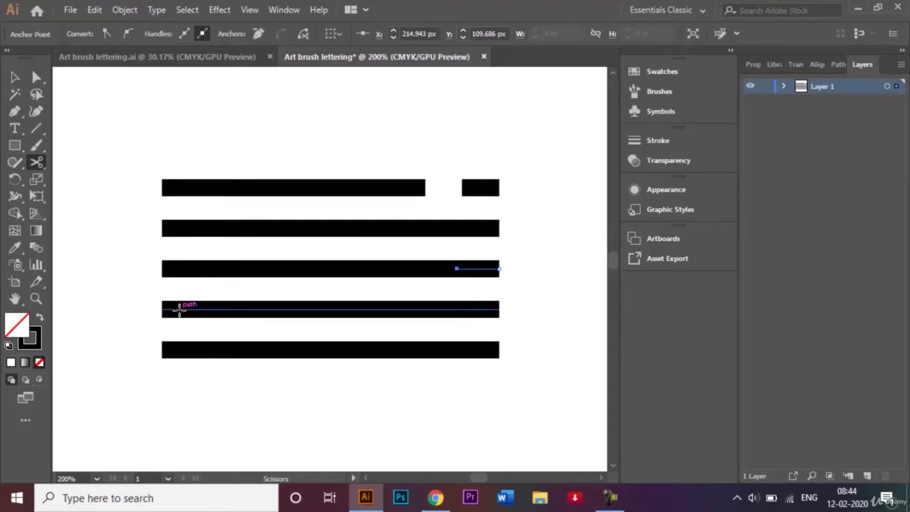
pyautogui.click(179, 309)
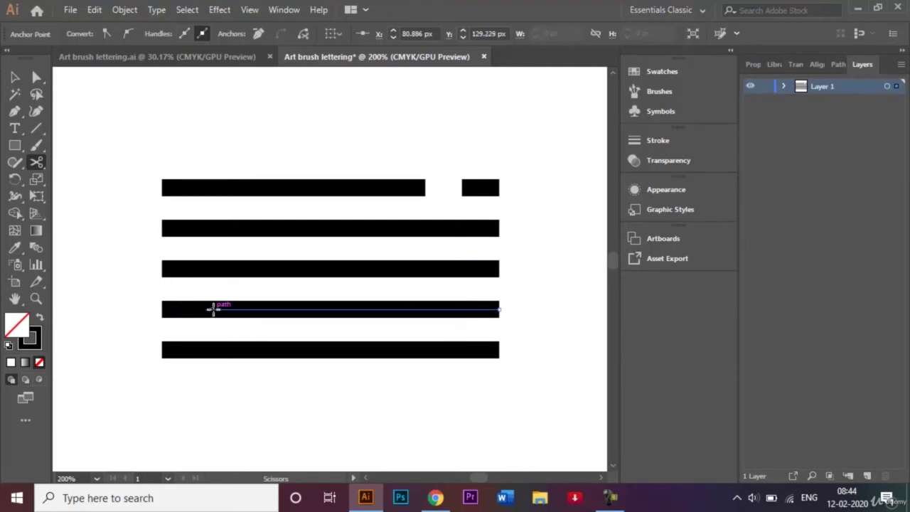
pyautogui.click(213, 309)
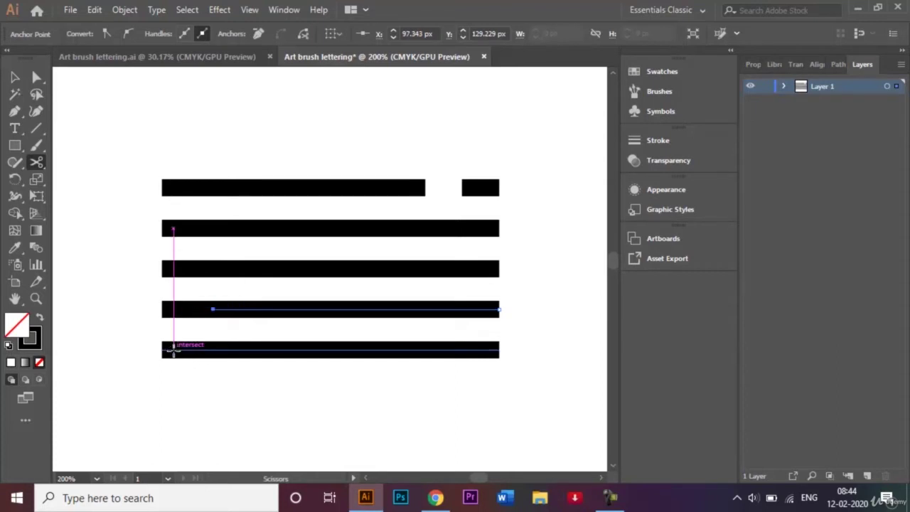
pyautogui.click(173, 349)
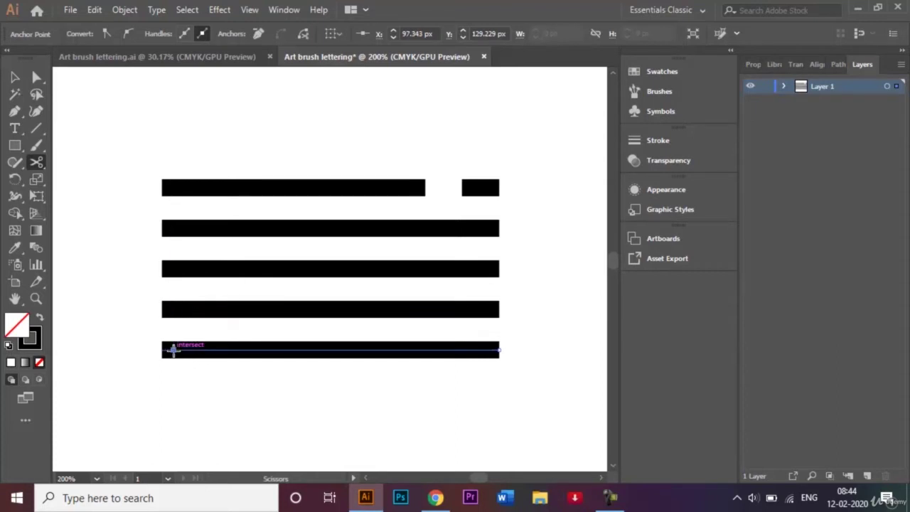
pyautogui.click(210, 349)
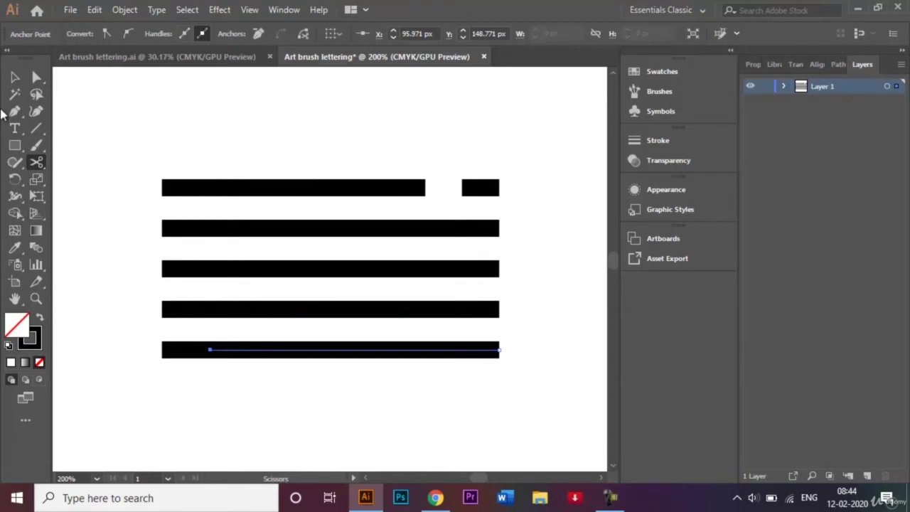
# - Delete the short cut-out pieces from the fifth, fourth, third and second lines to leave a gap in each
pyautogui.click(15, 76)
pyautogui.click(100, 109)
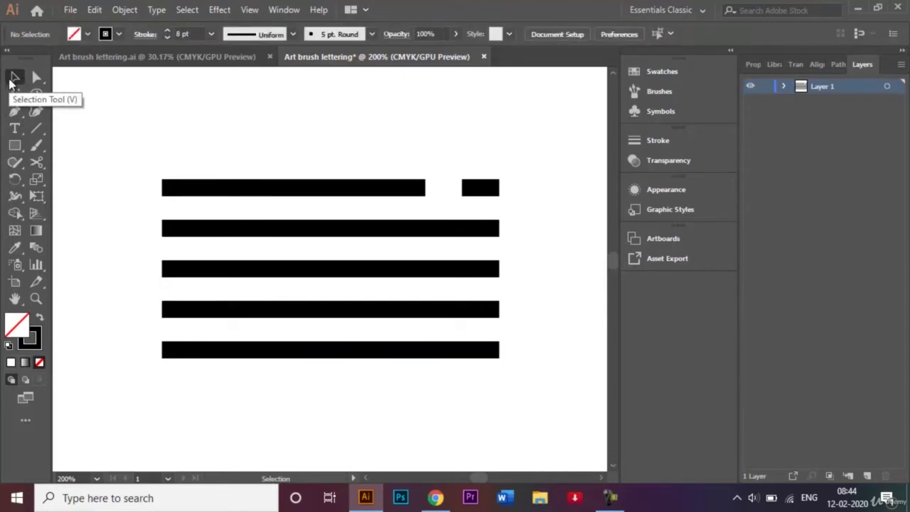
pyautogui.click(192, 352)
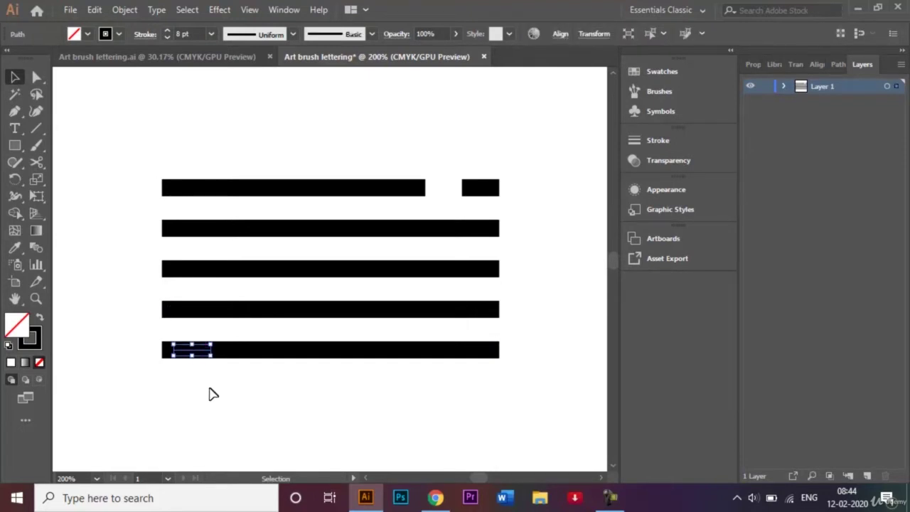
pyautogui.press('Delete')
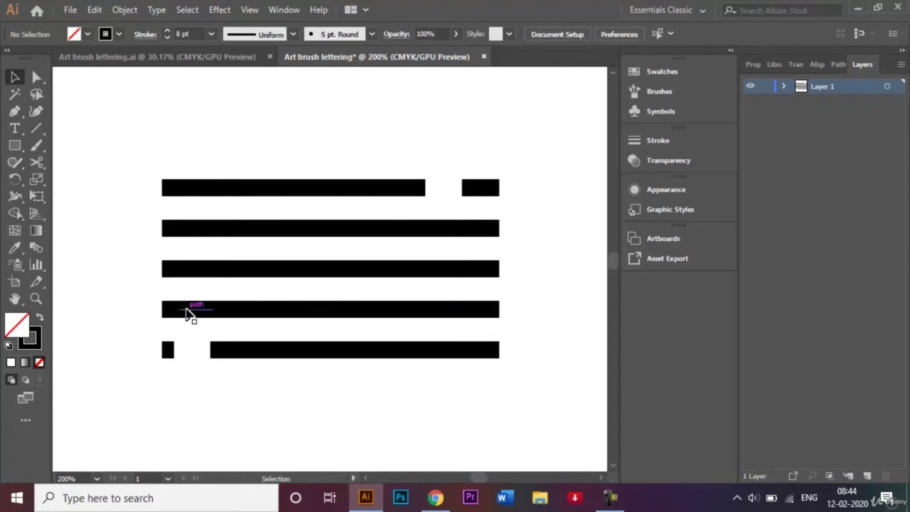
pyautogui.click(188, 313)
pyautogui.press('Delete')
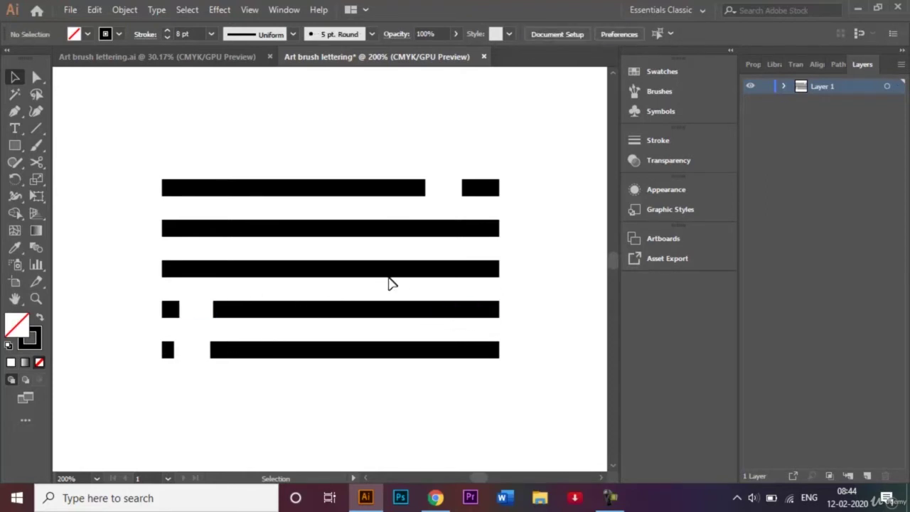
pyautogui.click(434, 276)
pyautogui.press('Delete')
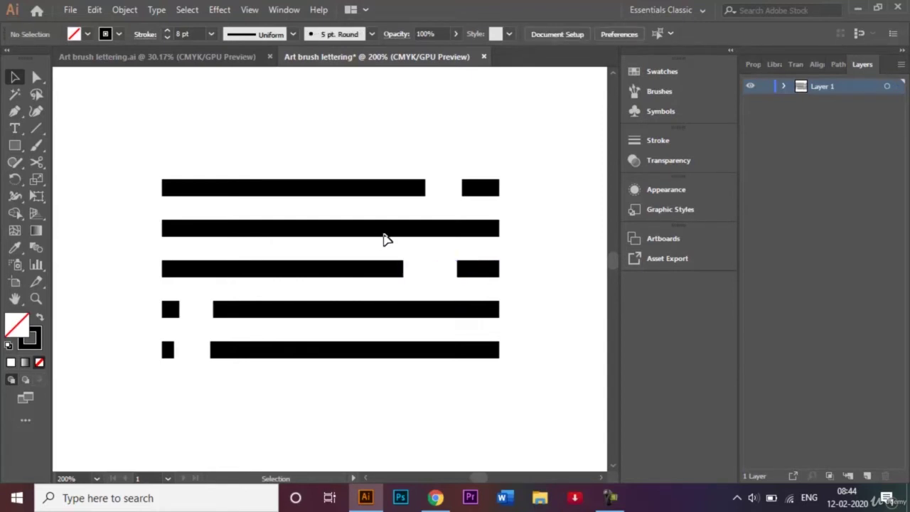
pyautogui.click(216, 235)
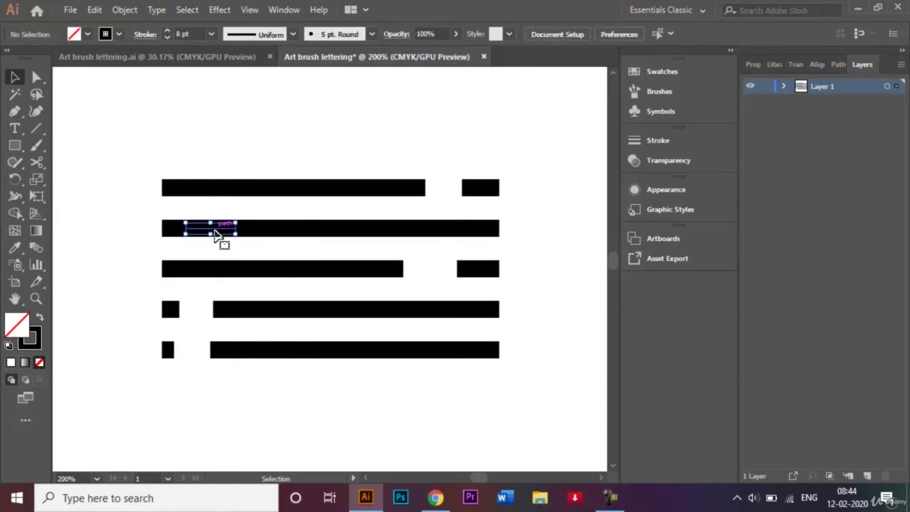
pyautogui.press('Delete')
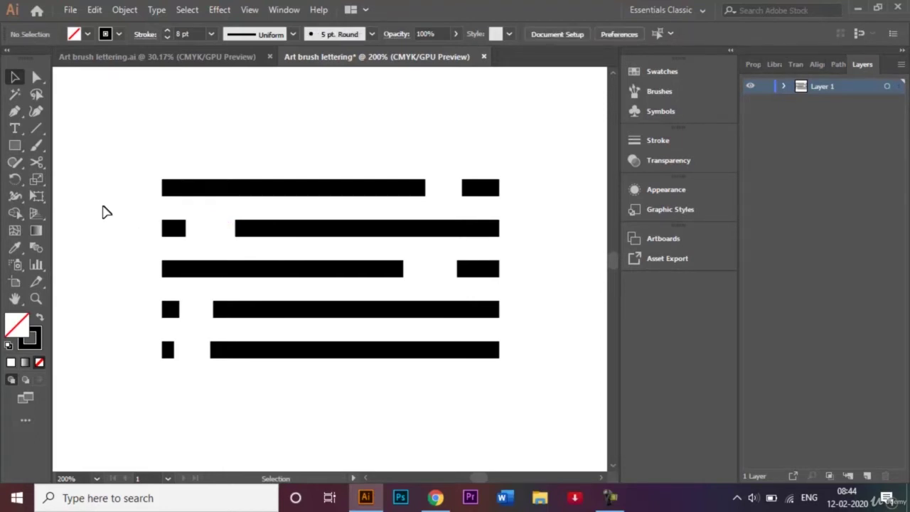
# - Extend the fourth line outward by moving its left end point 20 px left and its right end point 20 px right
pyautogui.click(171, 310)
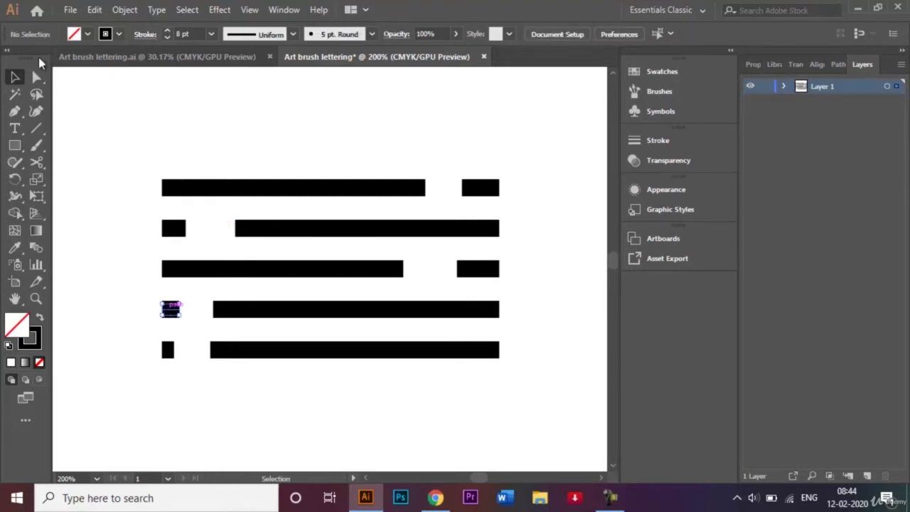
pyautogui.click(35, 76)
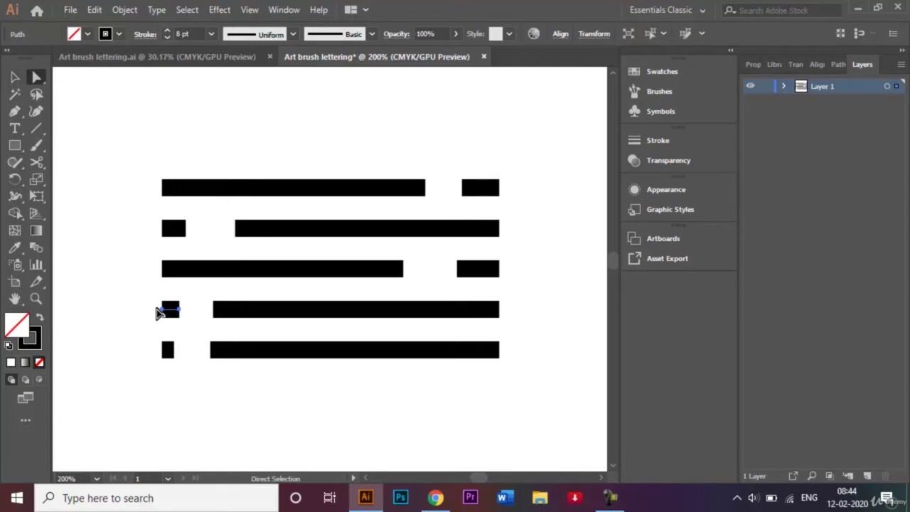
pyautogui.click(162, 310)
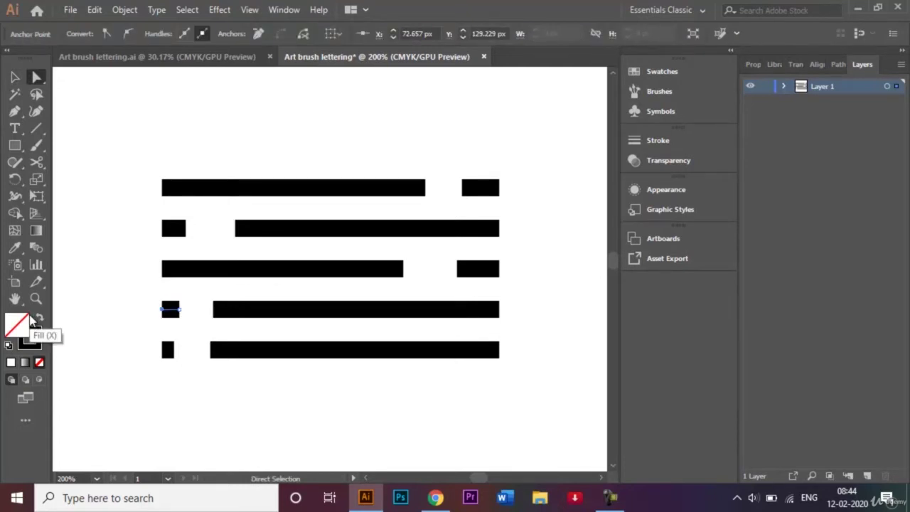
pyautogui.hotkey('shift', 'Left')
pyautogui.hotkey('shift', 'Left')
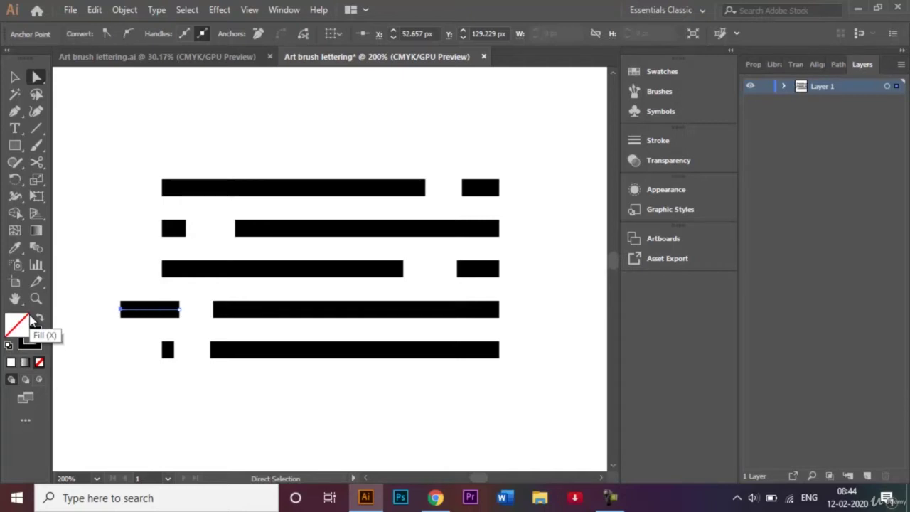
pyautogui.click(500, 309)
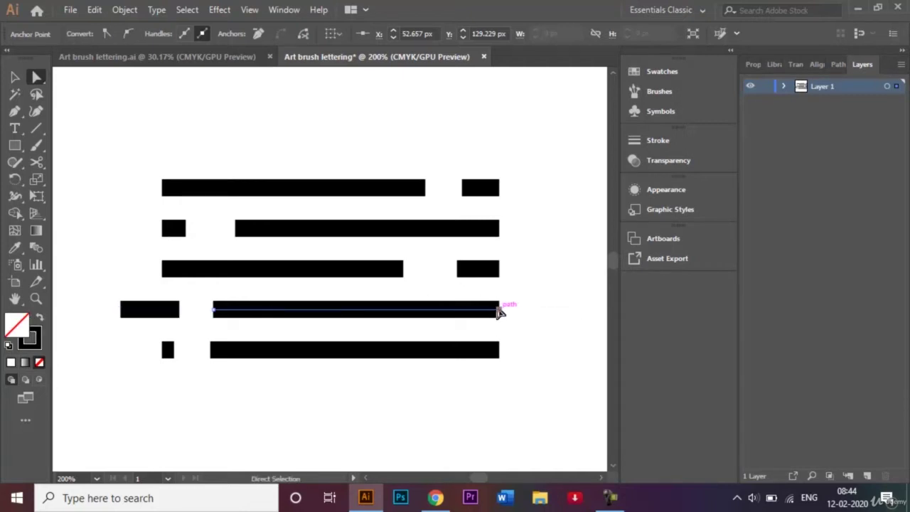
pyautogui.hotkey('shift', 'Right')
pyautogui.hotkey('shift', 'Right')
pyautogui.hotkey('shift', 'Right')
# - Lengthen the bottom line's short left piece by moving its outer end point 40 px to the left
pyautogui.click(163, 349)
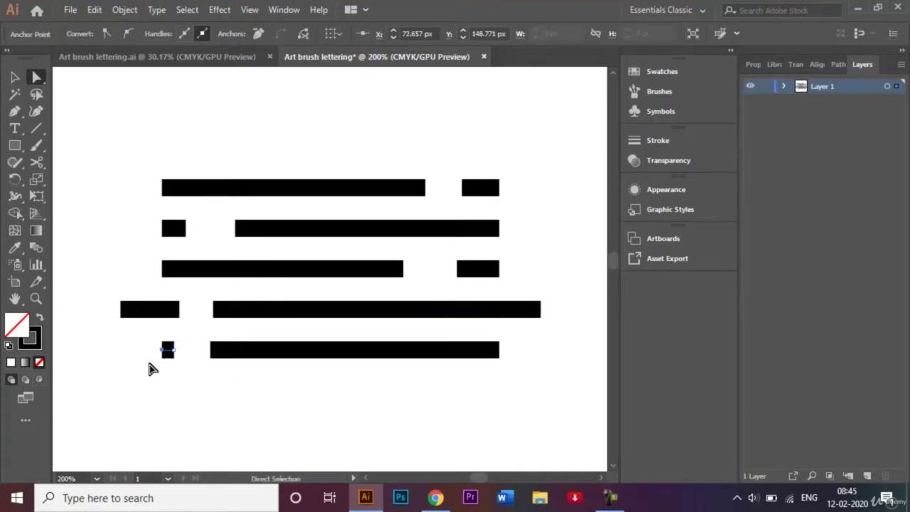
pyautogui.hotkey('shift', 'Left')
pyautogui.hotkey('shift', 'Left')
pyautogui.hotkey('shift', 'Left')
pyautogui.hotkey('shift', 'Left')
pyautogui.hotkey('shift', 'Left')
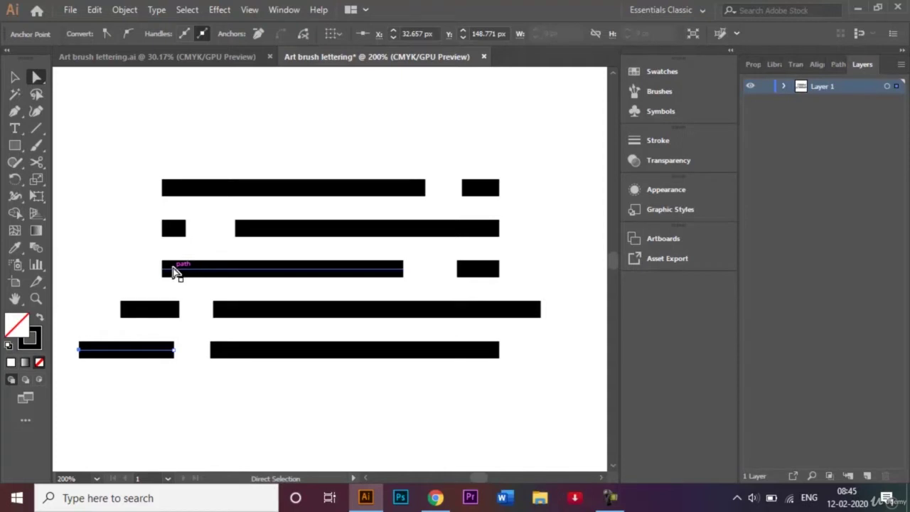
# - Lengthen the top line's long piece by moving its left end point 40 px to the left
pyautogui.click(163, 190)
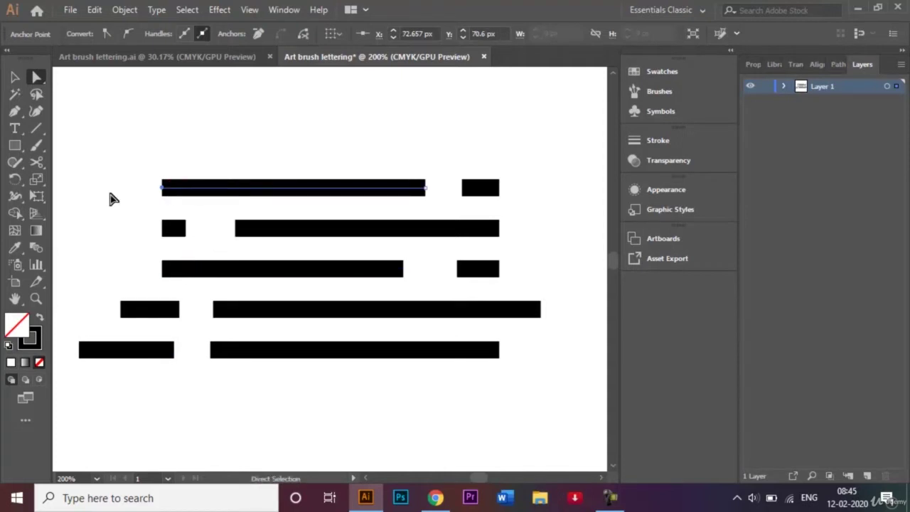
pyautogui.hotkey('shift', 'Left')
pyautogui.hotkey('shift', 'Left')
pyautogui.hotkey('shift', 'Left')
pyautogui.hotkey('shift', 'Left')
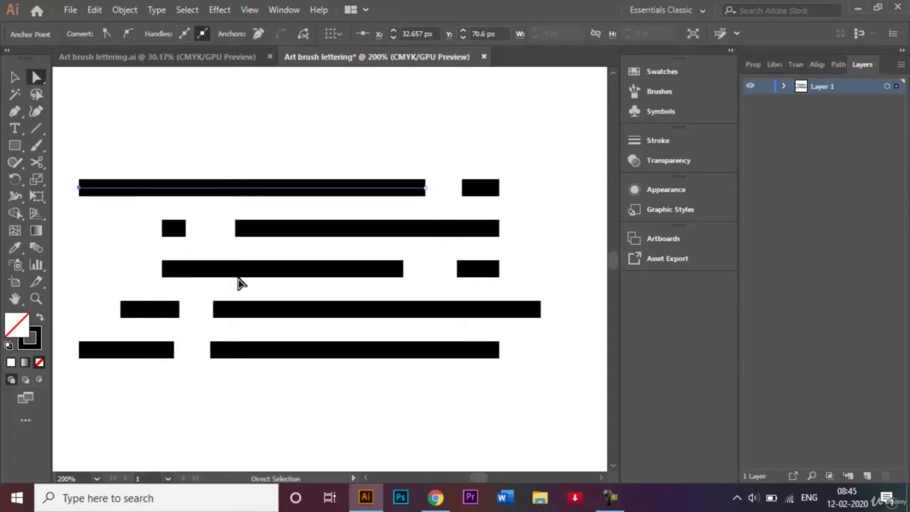
# - Lengthen the third line's long piece by moving its left end point 20 px to the left
pyautogui.click(162, 272)
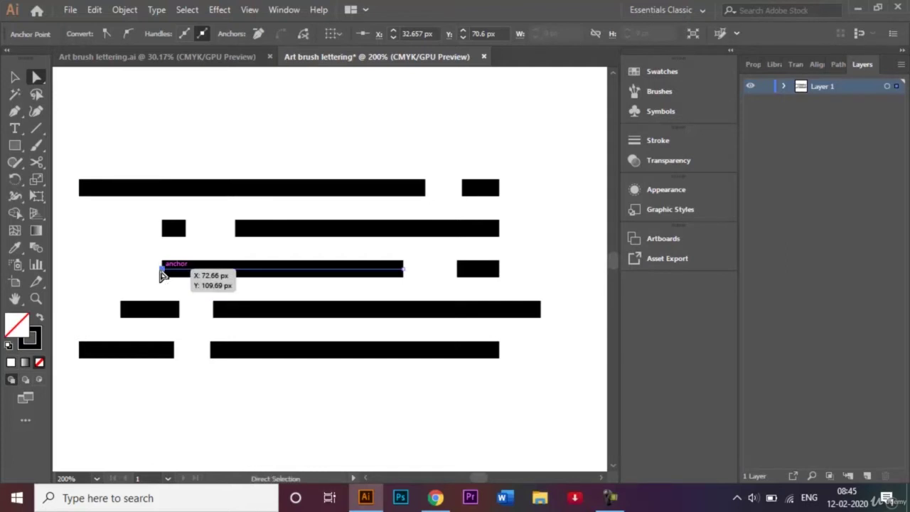
pyautogui.hotkey('shift', 'Left')
pyautogui.hotkey('shift', 'Left')
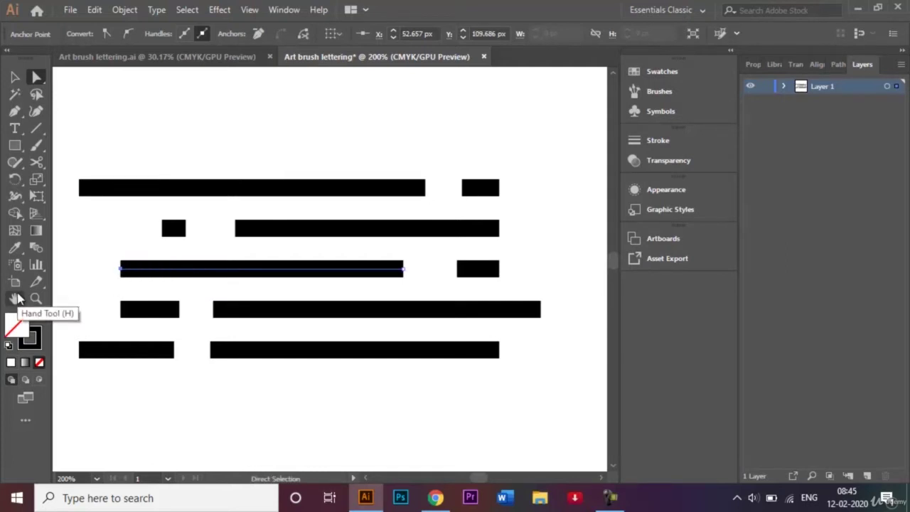
# - Narrow the second line's gap by moving the short left piece's inner end point 20 px to the right
pyautogui.click(185, 227)
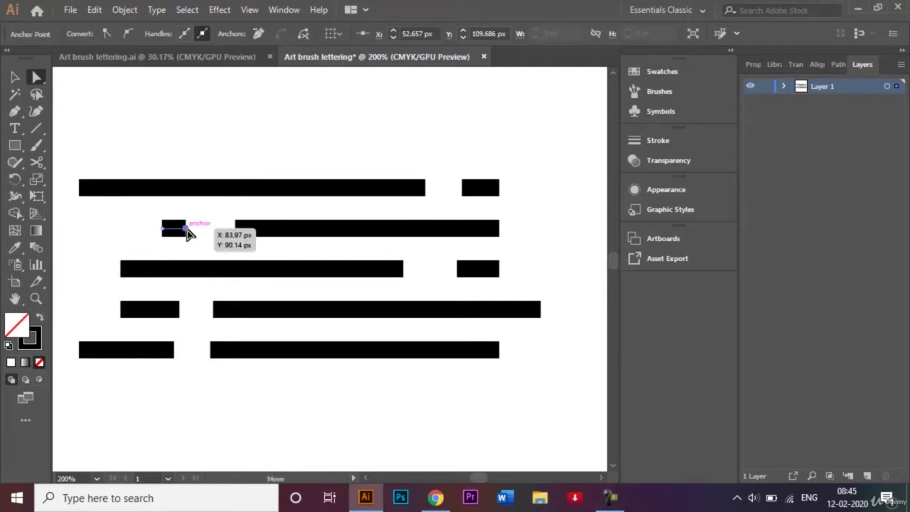
pyautogui.hotkey('shift', 'Right')
pyautogui.hotkey('shift', 'Right')
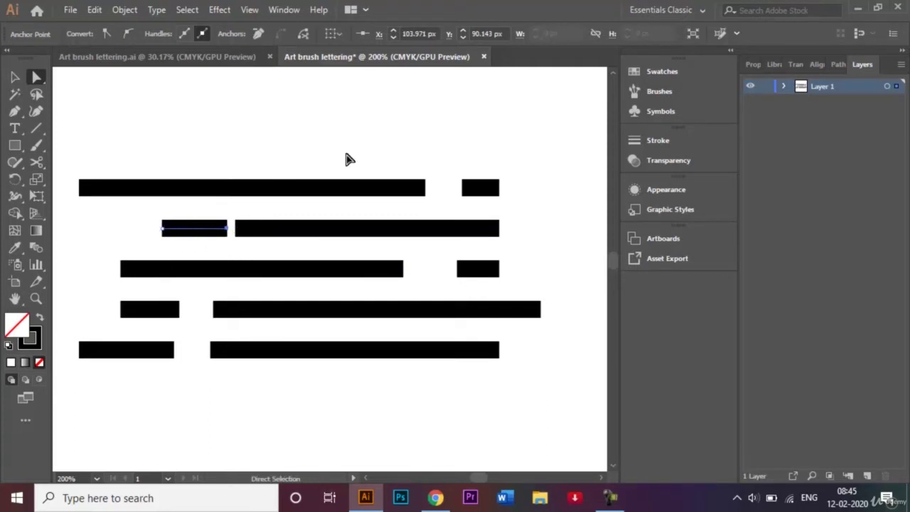
# - Narrow the third line's gap by moving the short right piece's inner end point 20 px to the left
pyautogui.click(15, 77)
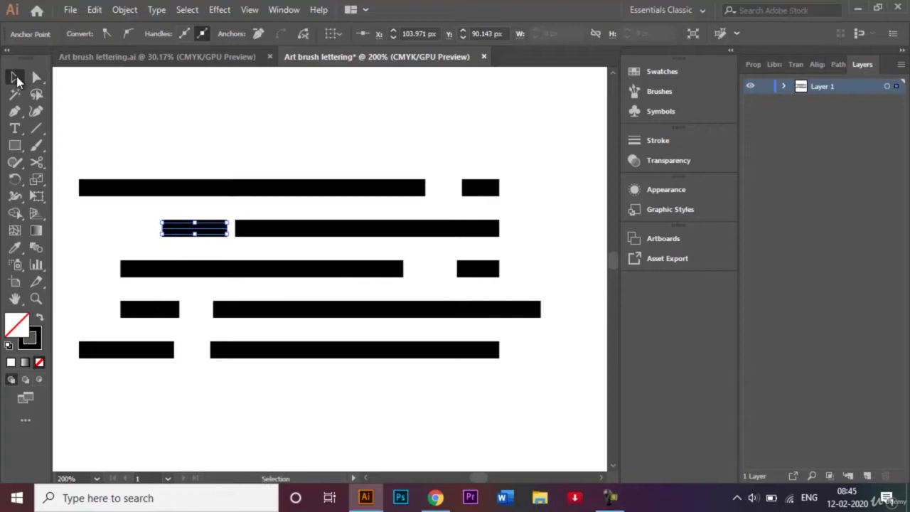
pyautogui.click(208, 106)
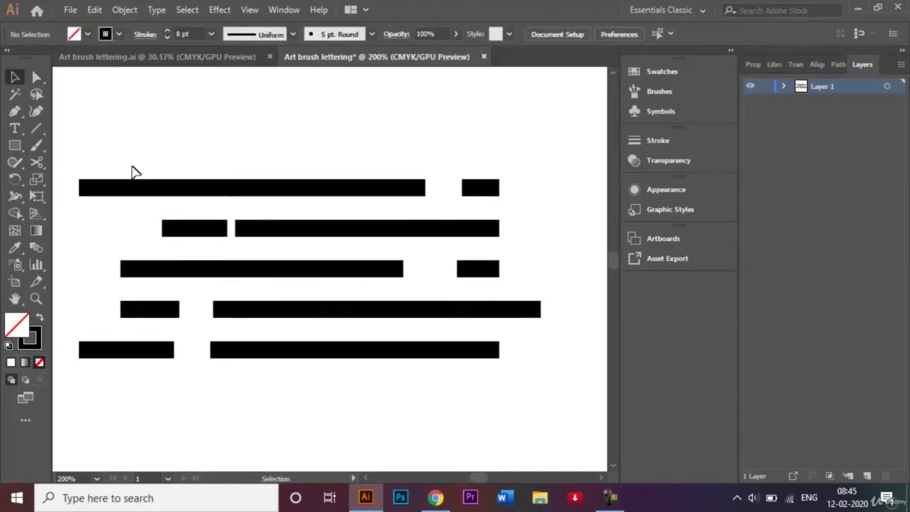
pyautogui.click(42, 79)
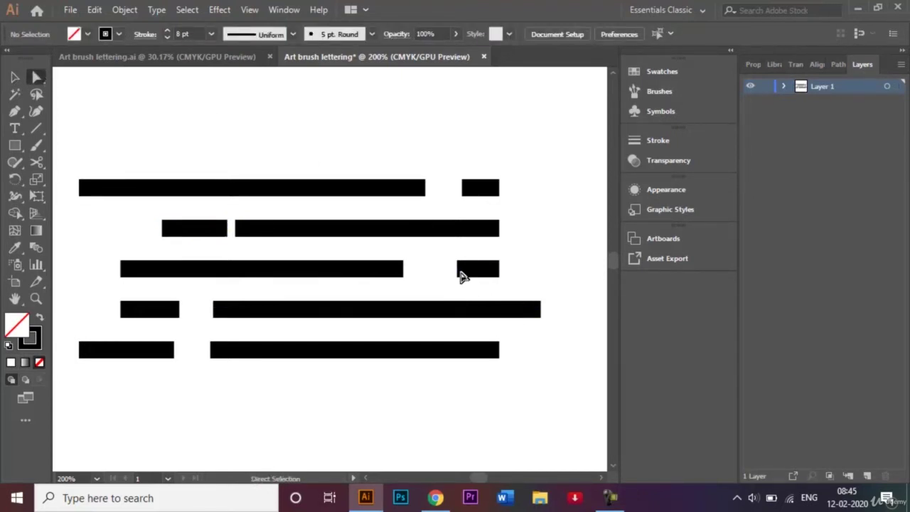
pyautogui.moveTo(459, 273); pyautogui.dragTo(461, 276)
pyautogui.hotkey('shift', 'Left')
pyautogui.hotkey('shift', 'Left')
pyautogui.hotkey('shift', 'Left')
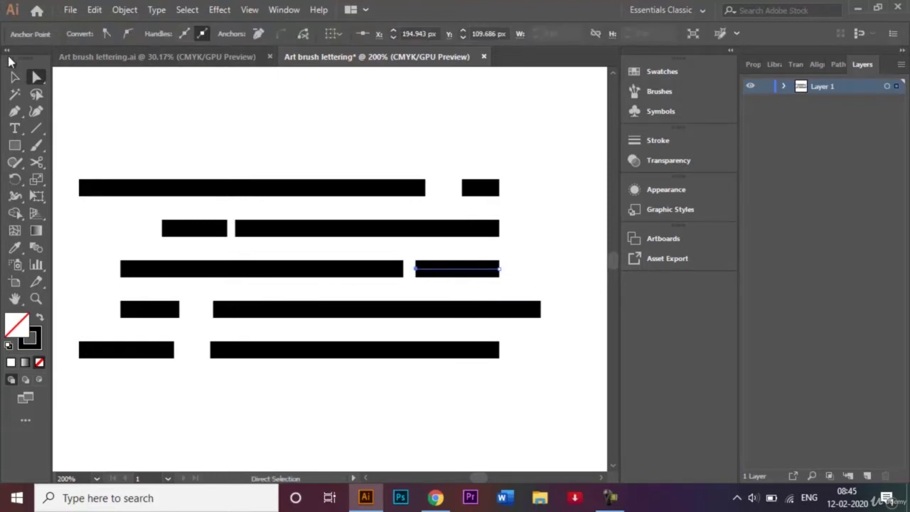
pyautogui.click(14, 77)
pyautogui.click(235, 116)
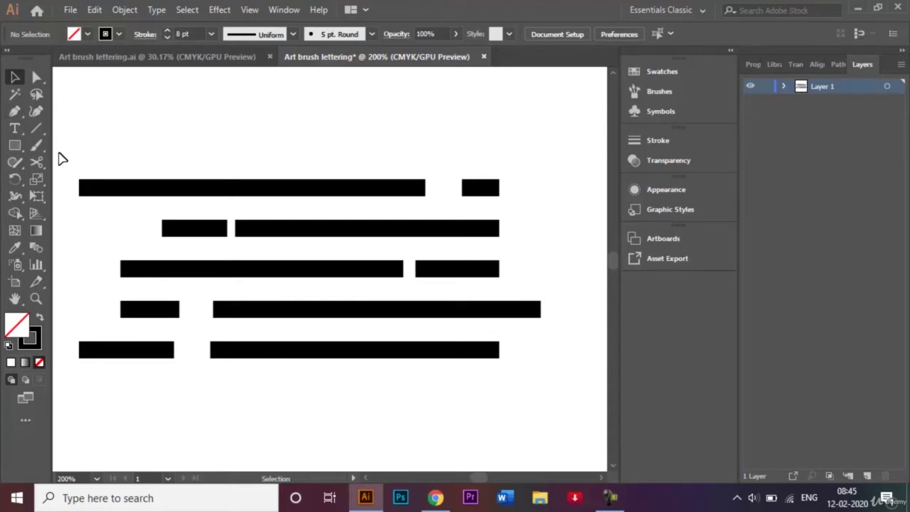
# - Select all the broken lines and place a duplicate of the pattern directly to the right of the original
pyautogui.moveTo(61, 152); pyautogui.dragTo(563, 403)
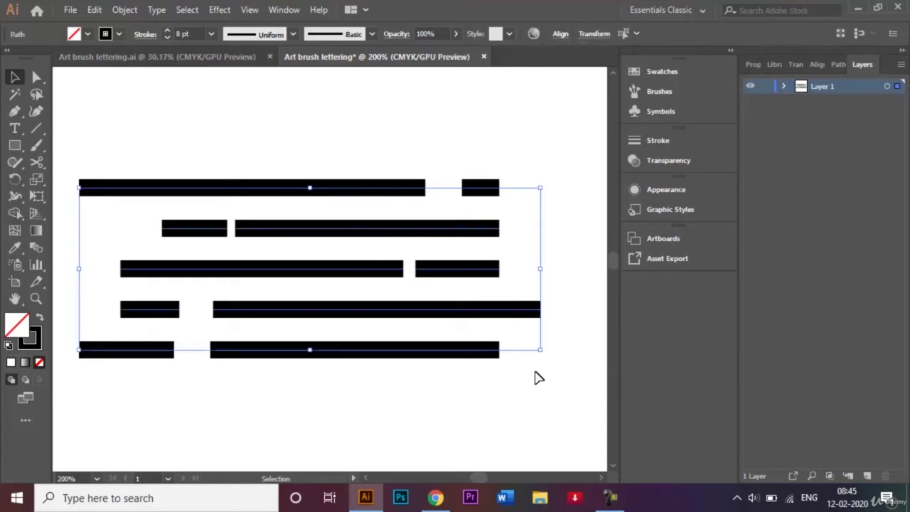
pyautogui.hotkey('ctrl', '-')
pyautogui.hotkey('ctrl', '-')
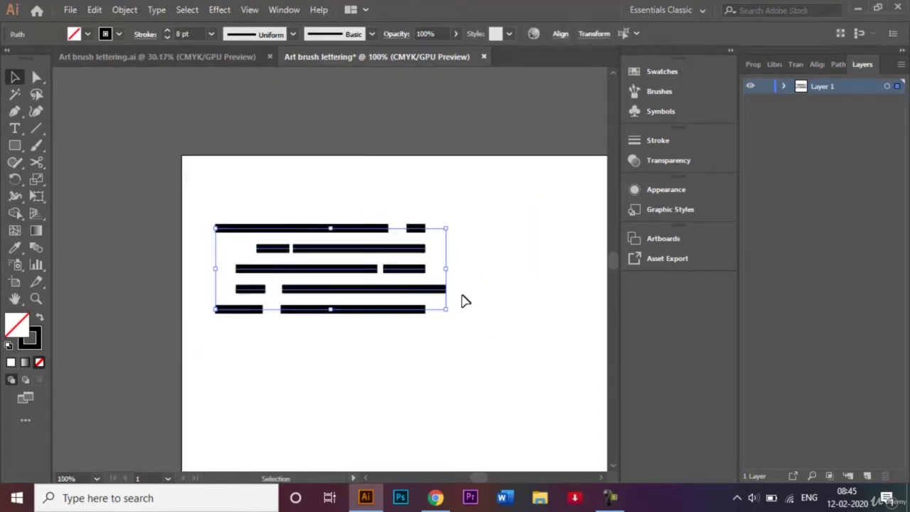
pyautogui.click(600, 478)
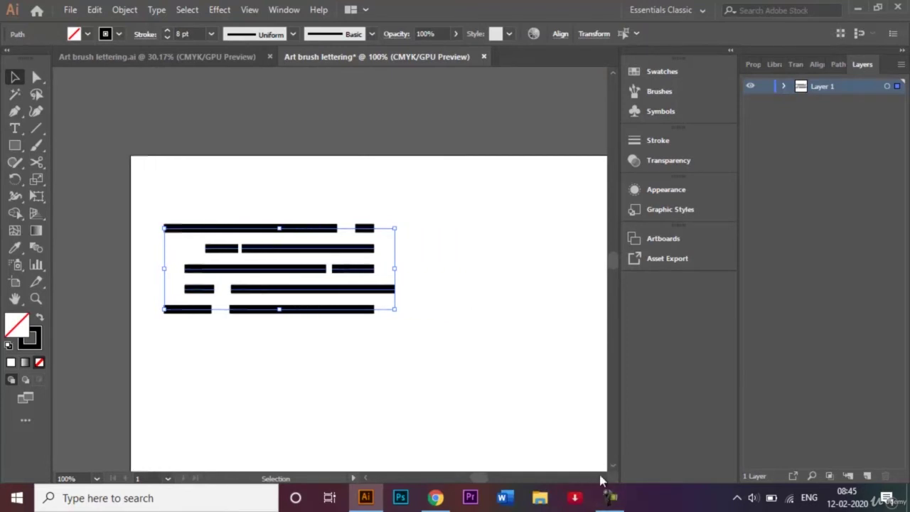
pyautogui.moveTo(600, 478); pyautogui.dragTo(601, 478)
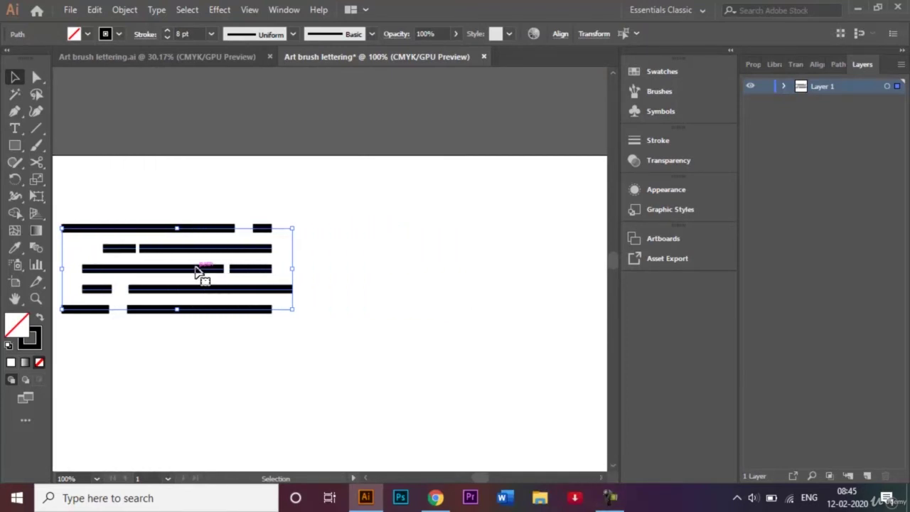
pyautogui.moveTo(199, 272); pyautogui.dragTo(436, 272)
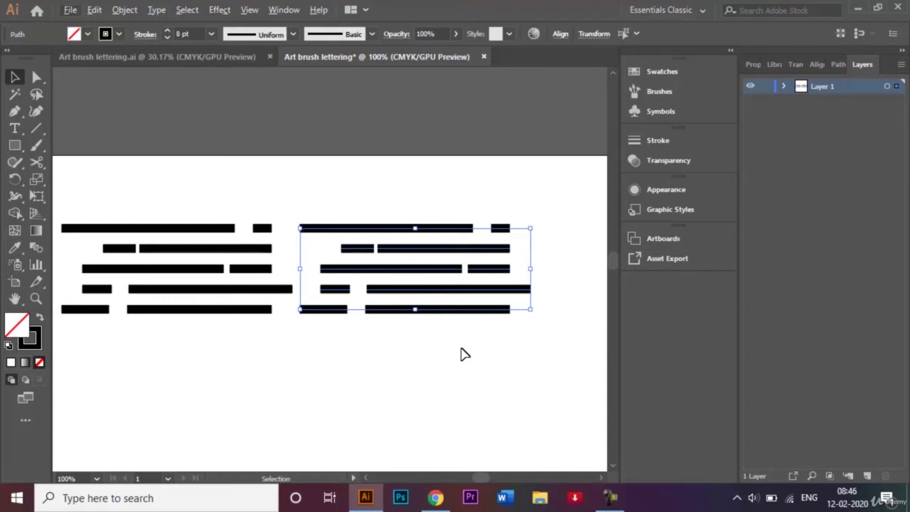
# - Group the duplicated lines and expand the group's fill and stroke into shapes
pyautogui.rightClick(456, 273)
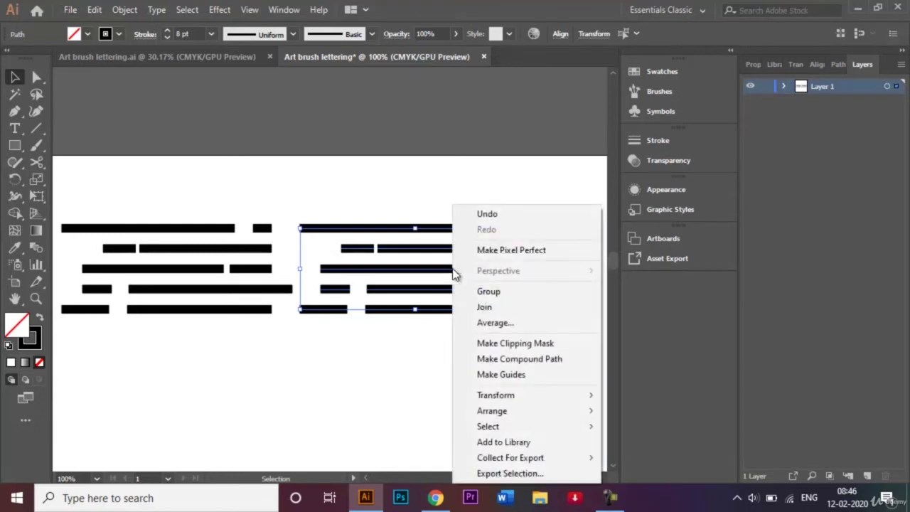
pyautogui.click(488, 293)
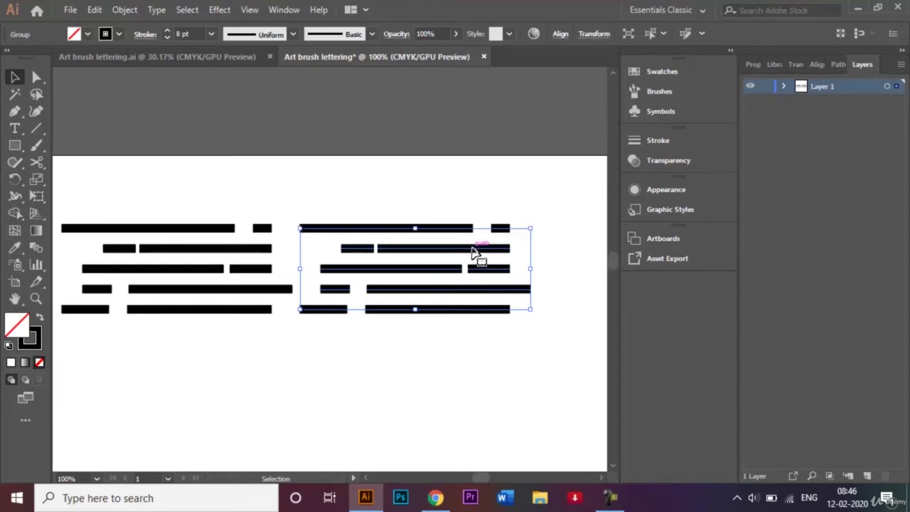
pyautogui.click(125, 10)
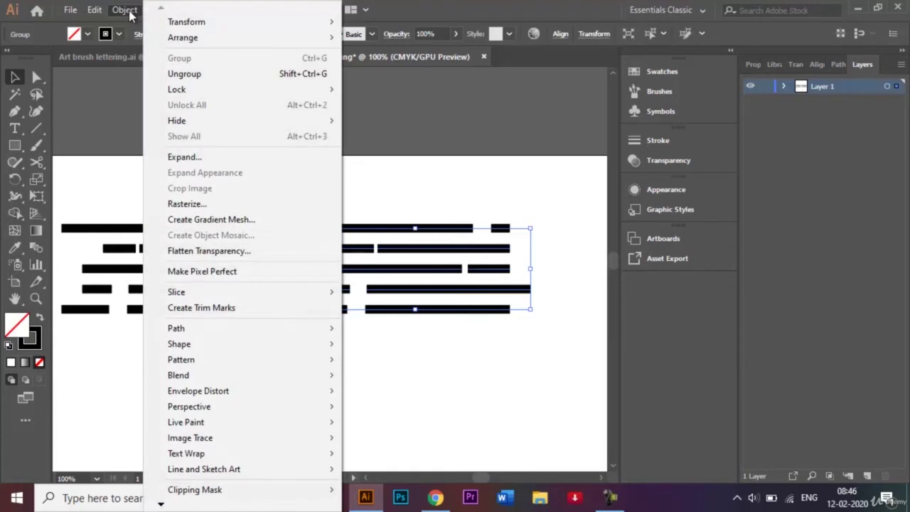
pyautogui.click(213, 155)
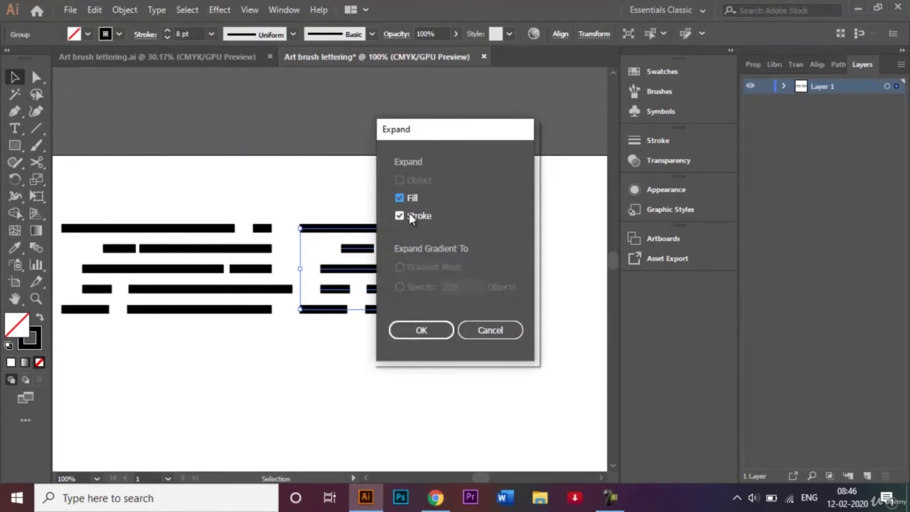
pyautogui.click(426, 333)
pyautogui.click(471, 368)
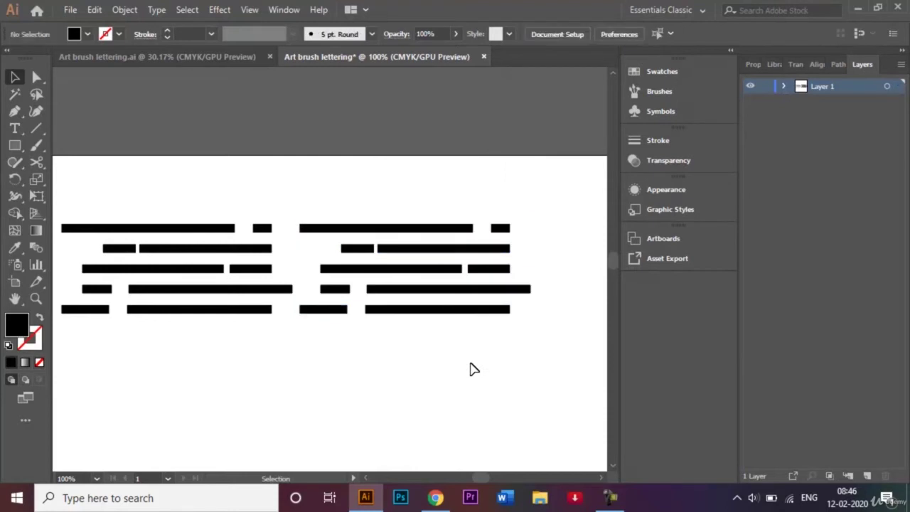
# - Move the expanded group below the original line pattern, near the artboard's left side
pyautogui.hotkey('ctrl', '0')
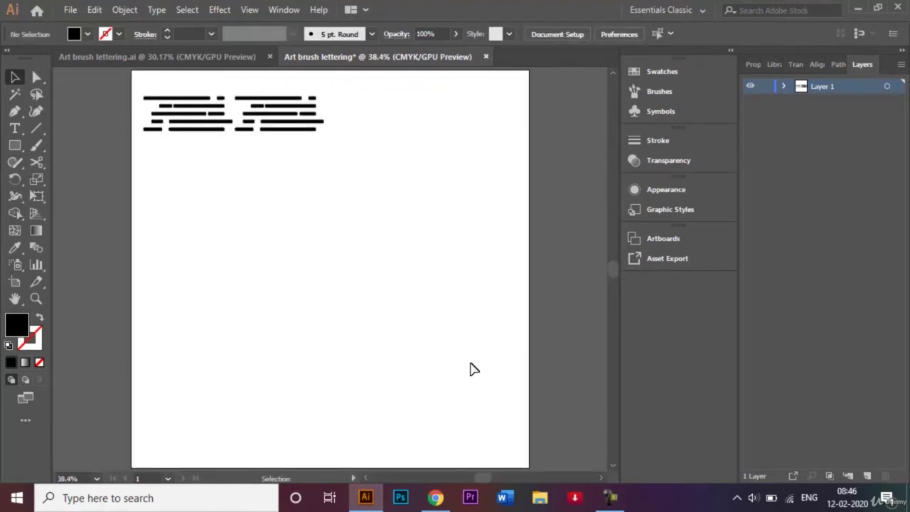
pyautogui.click(289, 123)
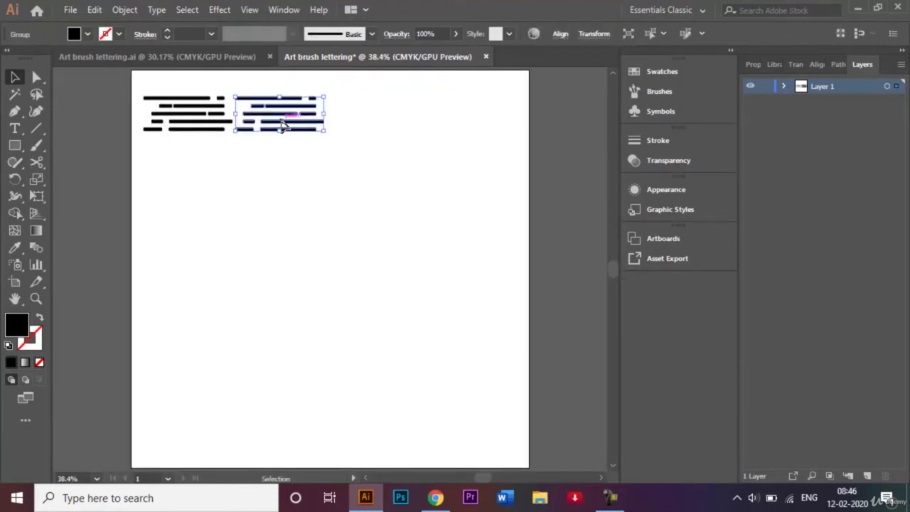
pyautogui.moveTo(284, 124); pyautogui.dragTo(199, 188)
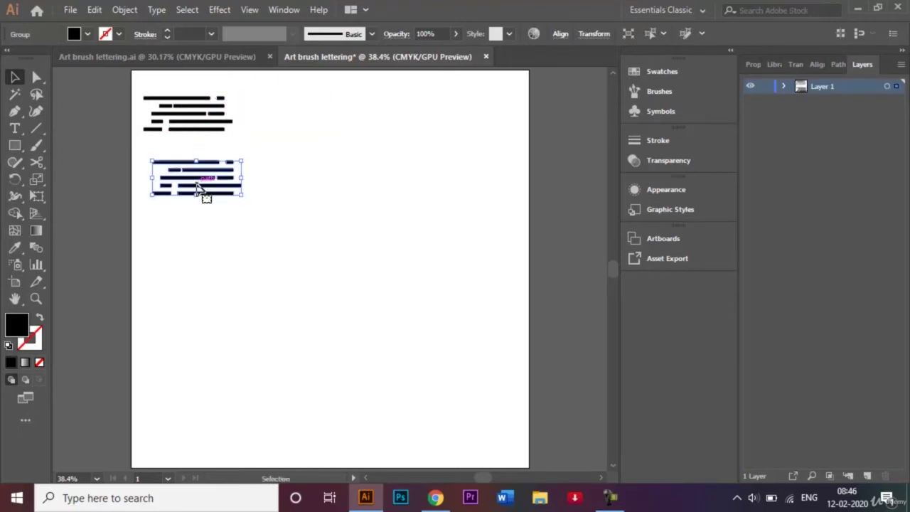
# - Duplicate the expanded group to the right three times to form a continuous row of four repeats
pyautogui.hotkey('ctrl', '=')
pyautogui.hotkey('ctrl', '=')
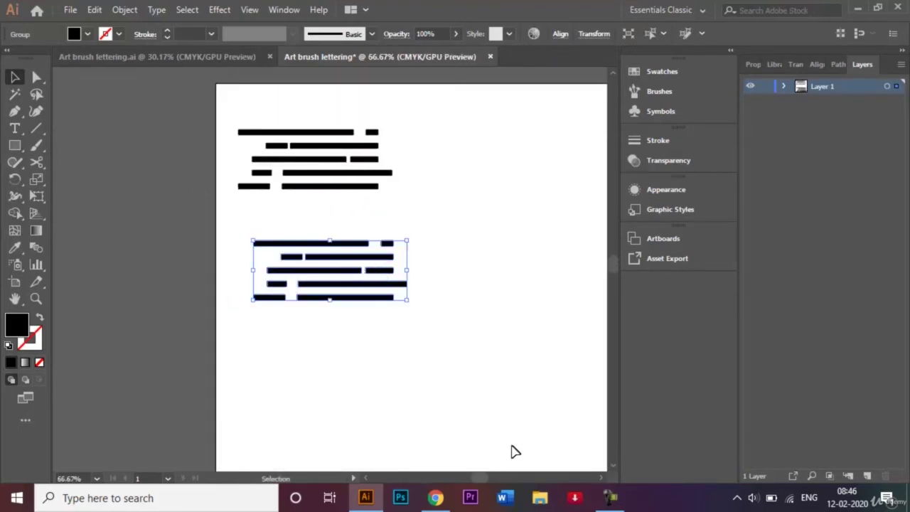
pyautogui.click(601, 479)
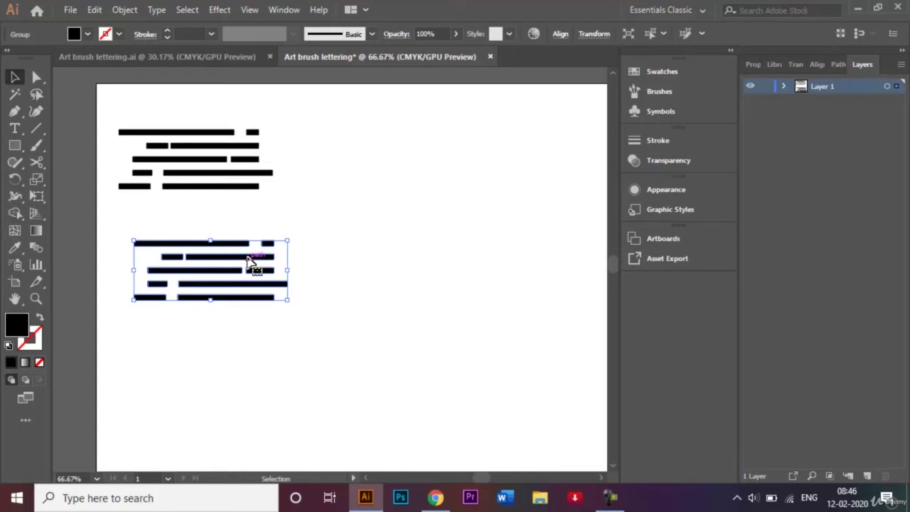
pyautogui.moveTo(249, 261); pyautogui.dragTo(397, 265)
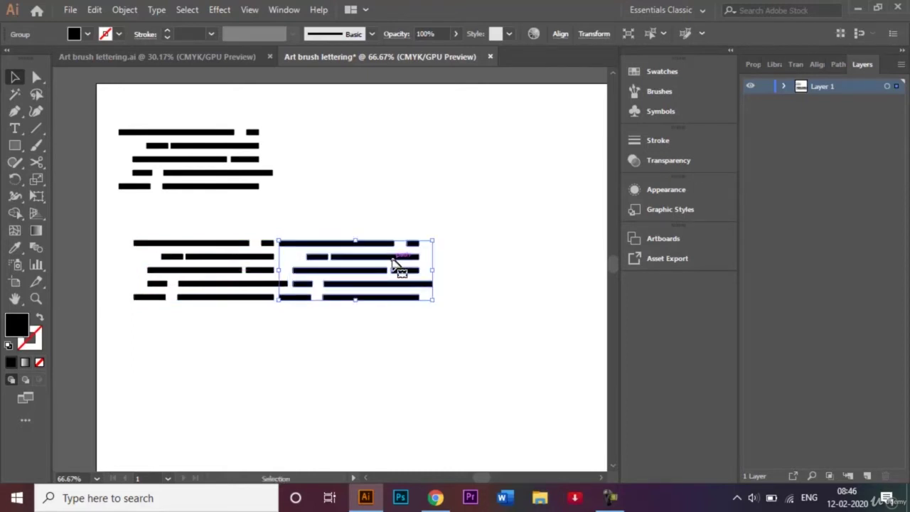
pyautogui.click(601, 478)
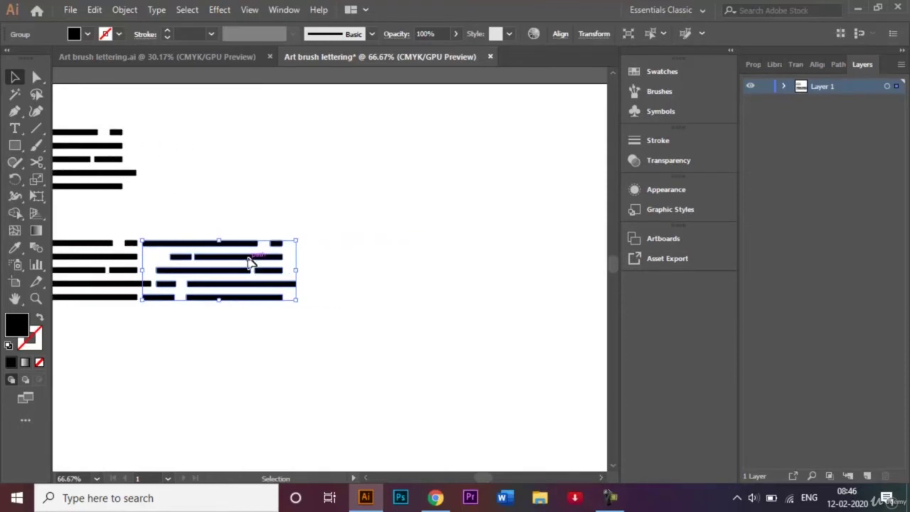
pyautogui.moveTo(250, 262); pyautogui.dragTo(400, 266)
pyautogui.hotkey('ctrl', 'shift', 'b')
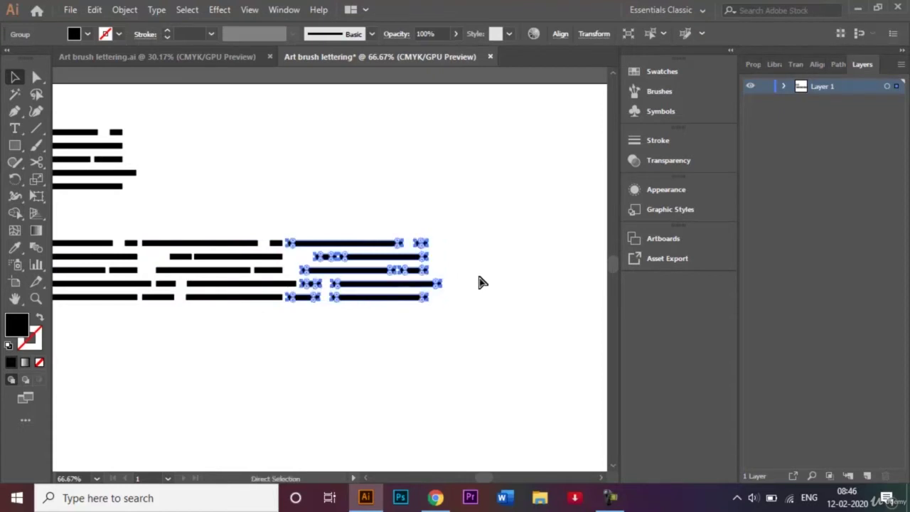
pyautogui.hotkey('ctrl', '-')
pyautogui.hotkey('ctrl', 'shift', 'b')
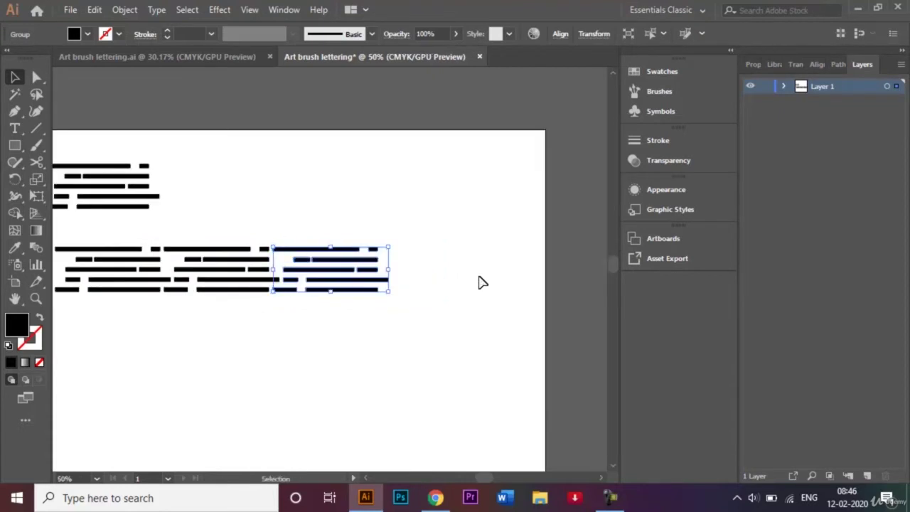
pyautogui.hotkey('ctrl', 'd')
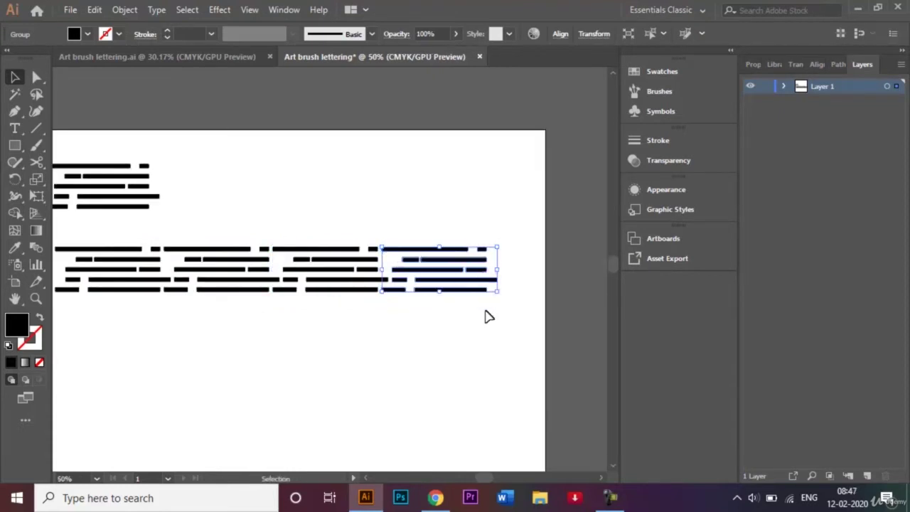
pyautogui.click(488, 320)
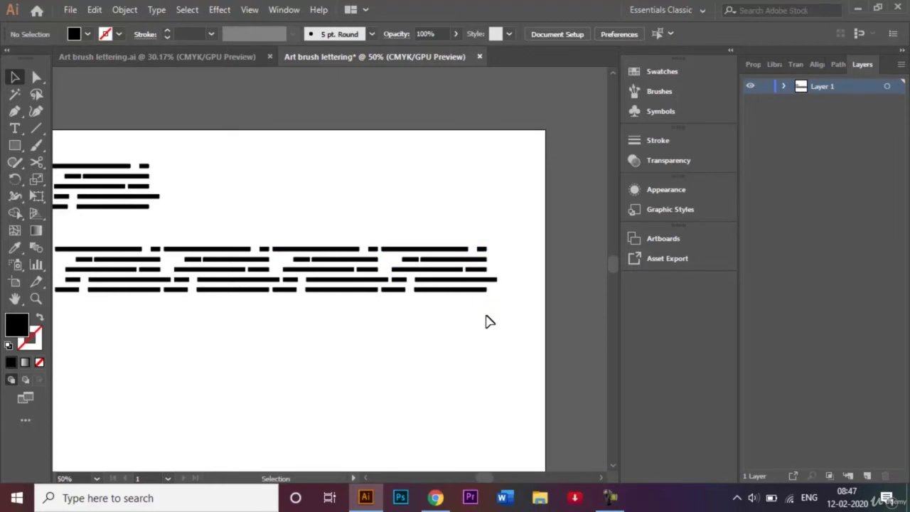
# - Select the whole row of four repeats and group it into one object
pyautogui.hotkey('ctrl', '0')
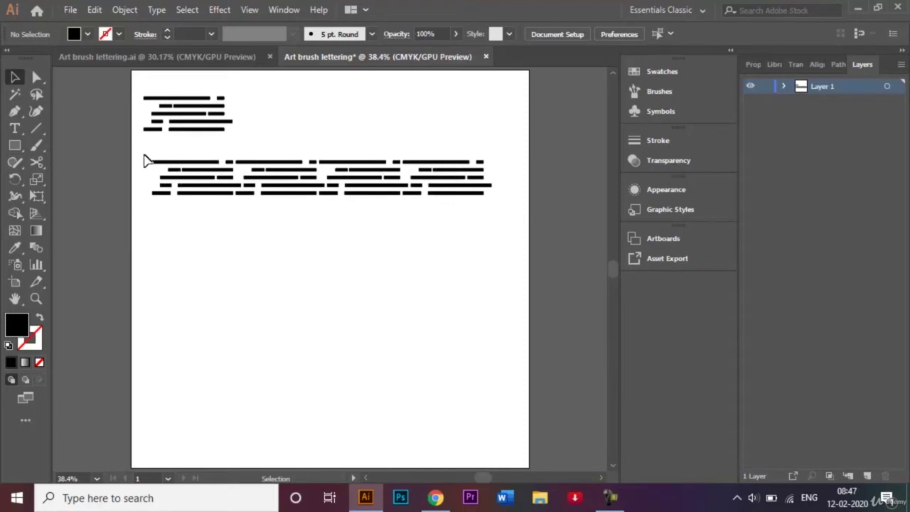
pyautogui.moveTo(144, 156); pyautogui.dragTo(510, 209)
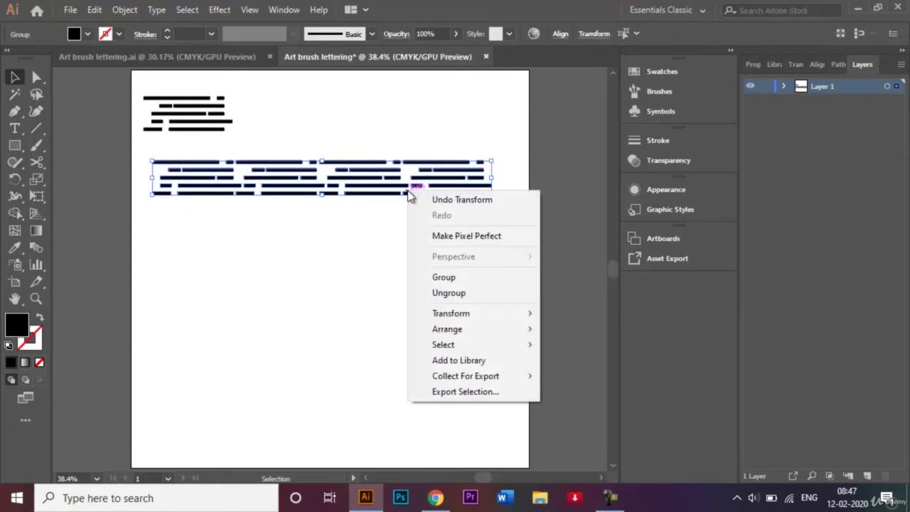
pyautogui.click(469, 279)
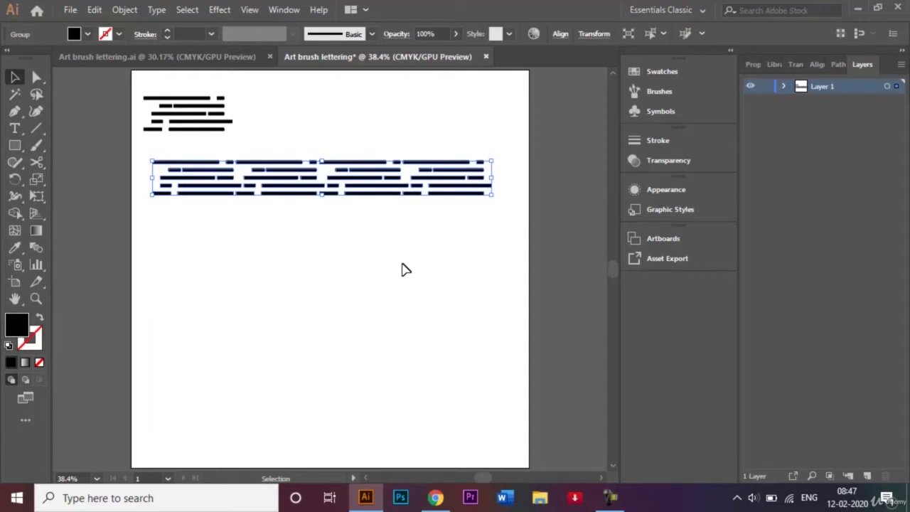
pyautogui.click(438, 277)
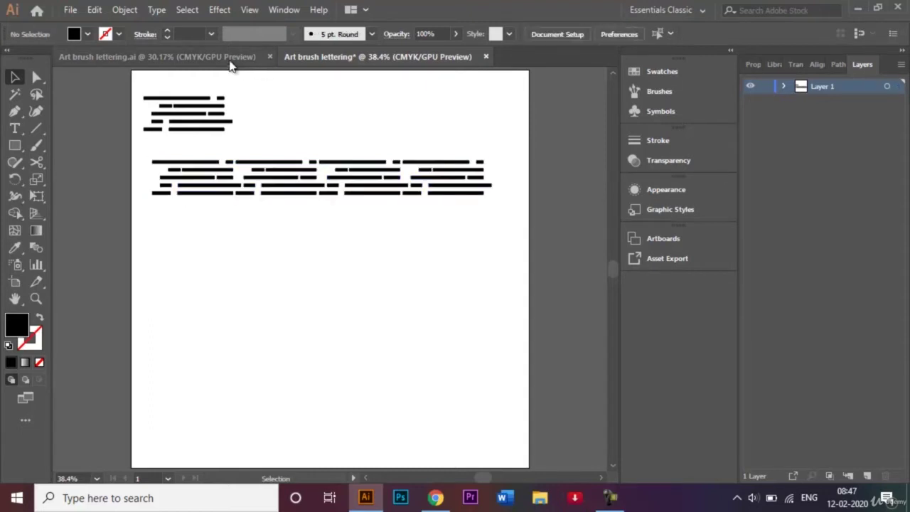
# - Check the finished brush strip's rounded end in Art brush lettering.ai and return to the right end of the repeated stripe row
pyautogui.click(228, 57)
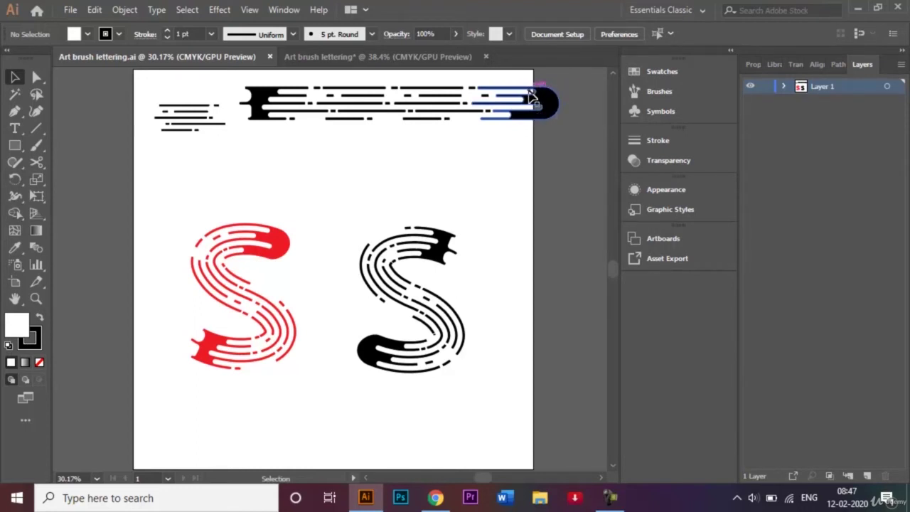
pyautogui.click(384, 57)
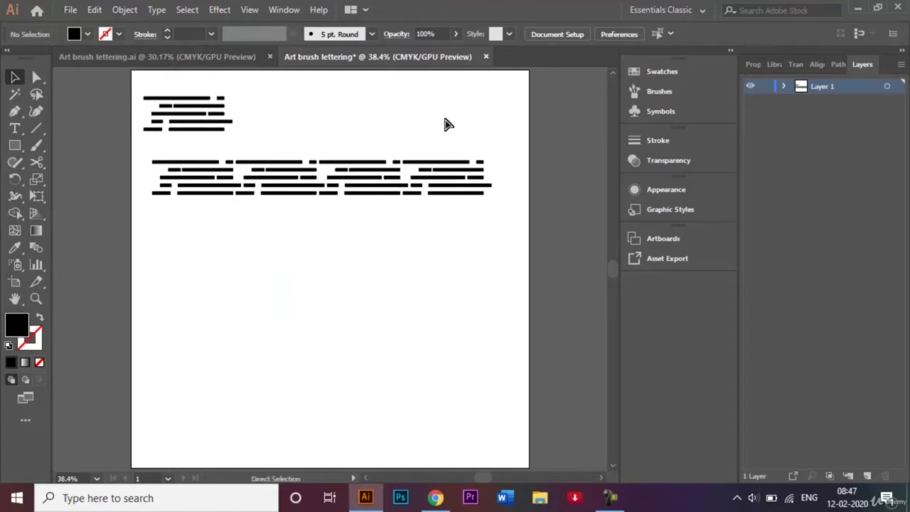
pyautogui.hotkey('ctrl', '+')
pyautogui.hotkey('ctrl', '+')
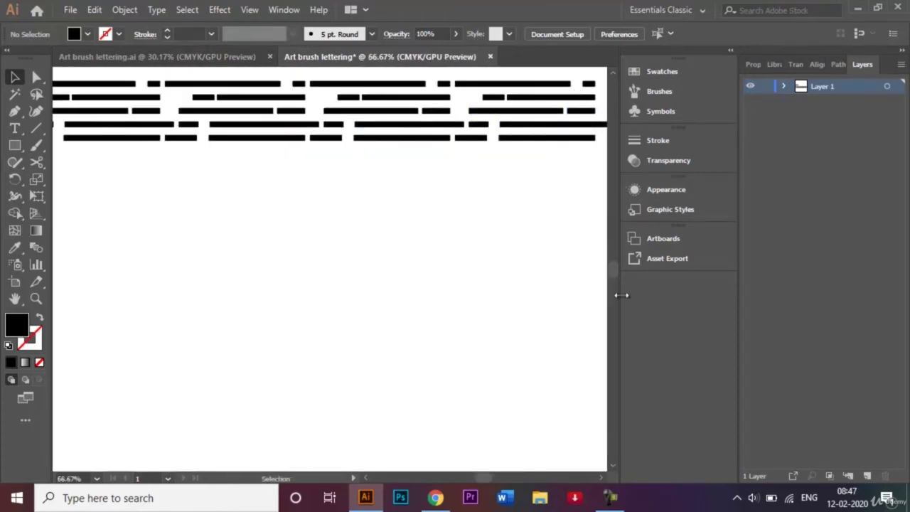
pyautogui.click(614, 73)
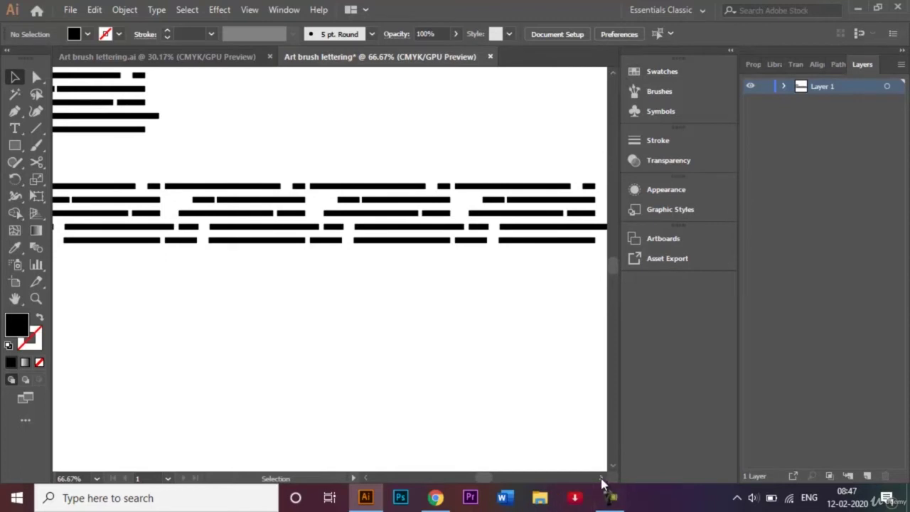
pyautogui.click(600, 479)
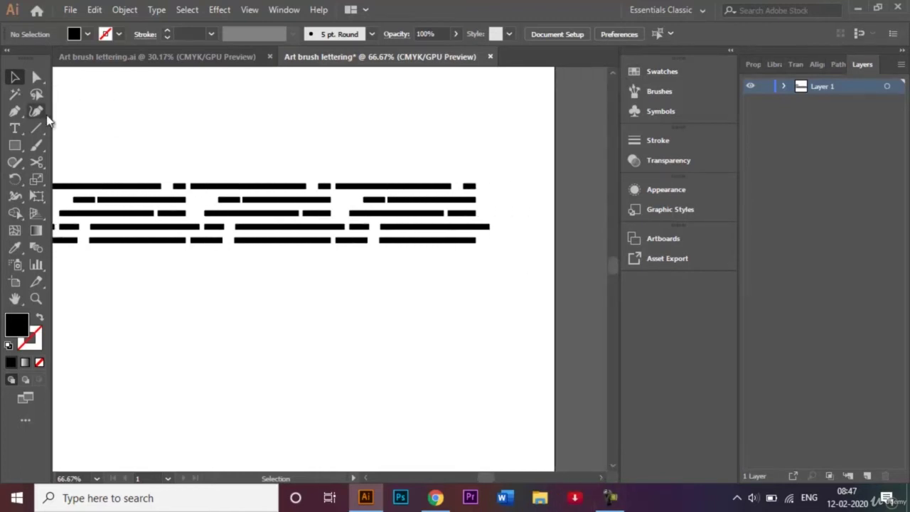
# - Draw a black rectangle about 41 × 78 px across all five lines near the strip's right end
pyautogui.click(15, 147)
pyautogui.click(16, 149)
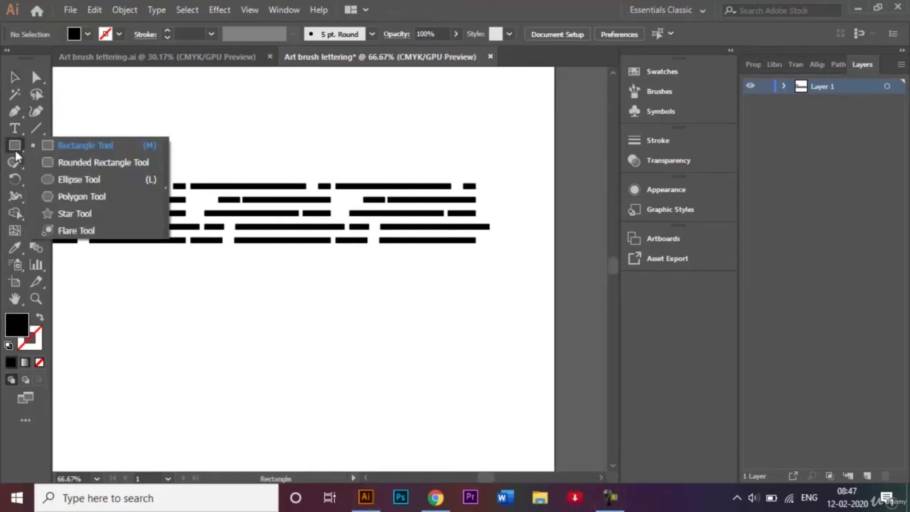
pyautogui.click(15, 145)
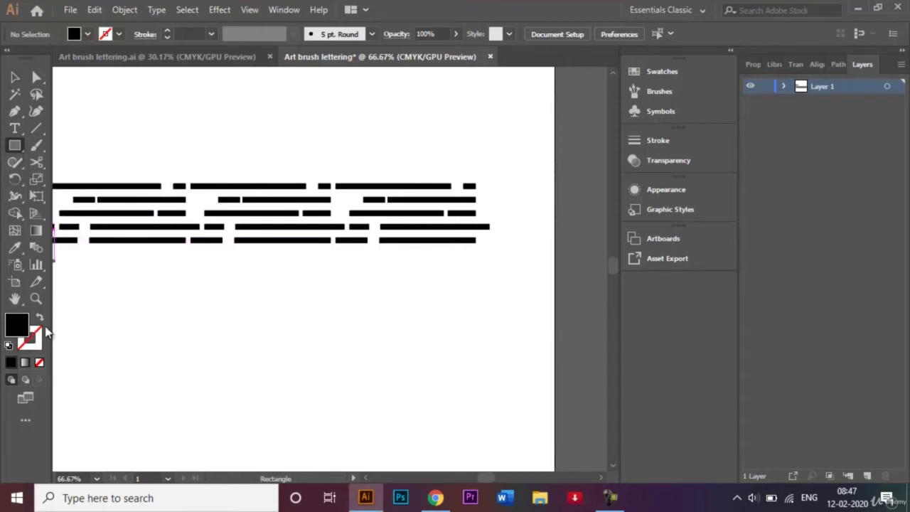
pyautogui.click(437, 187)
pyautogui.click(479, 275)
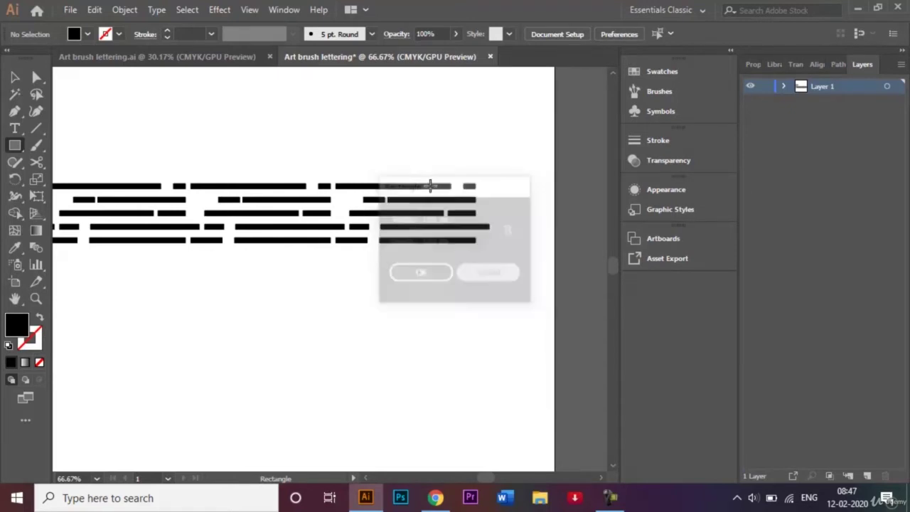
pyautogui.click(430, 183)
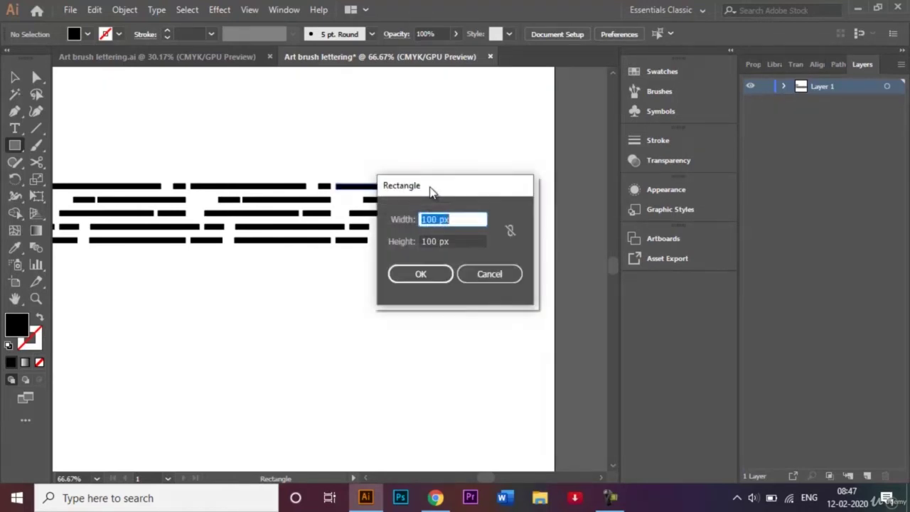
pyautogui.click(479, 282)
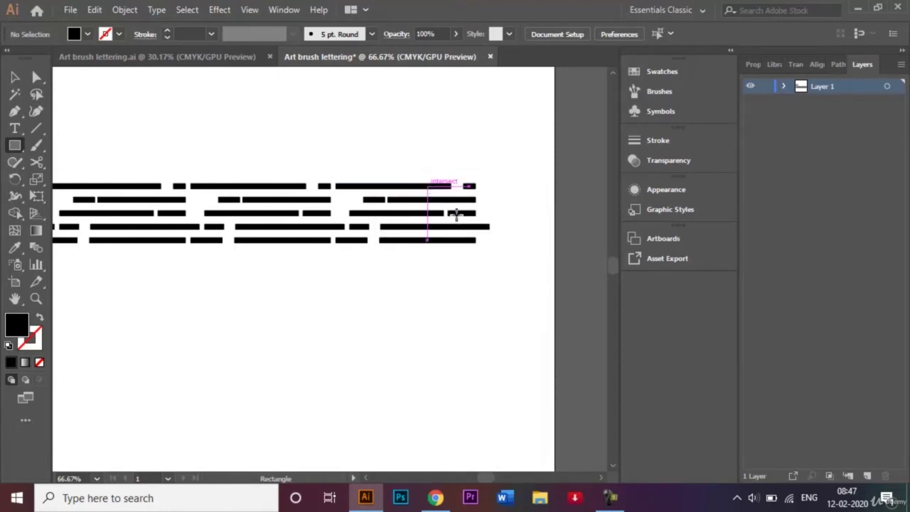
pyautogui.moveTo(427, 187)
pyautogui.mouseDown()
pyautogui.moveTo(468, 232)
pyautogui.moveTo(456, 240)
pyautogui.mouseUp()
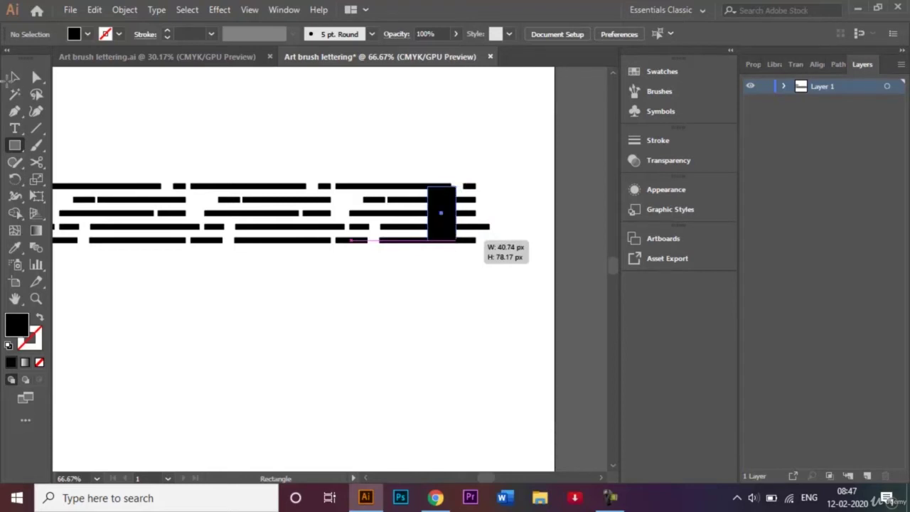
pyautogui.click(13, 78)
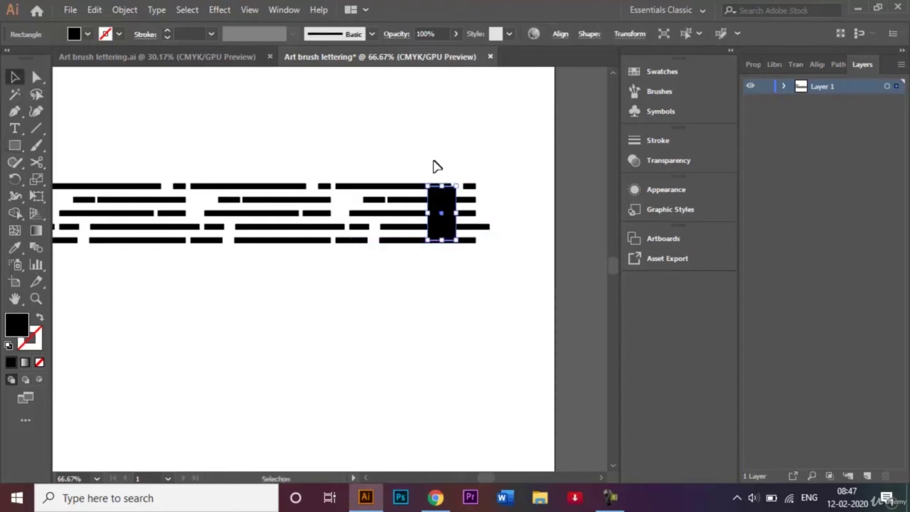
# - Stretch the rectangle's height to the outer edges of the strip's top and bottom lines
pyautogui.hotkey('ctrl', '=')
pyautogui.hotkey('ctrl', '=')
pyautogui.hotkey('ctrl', '=')
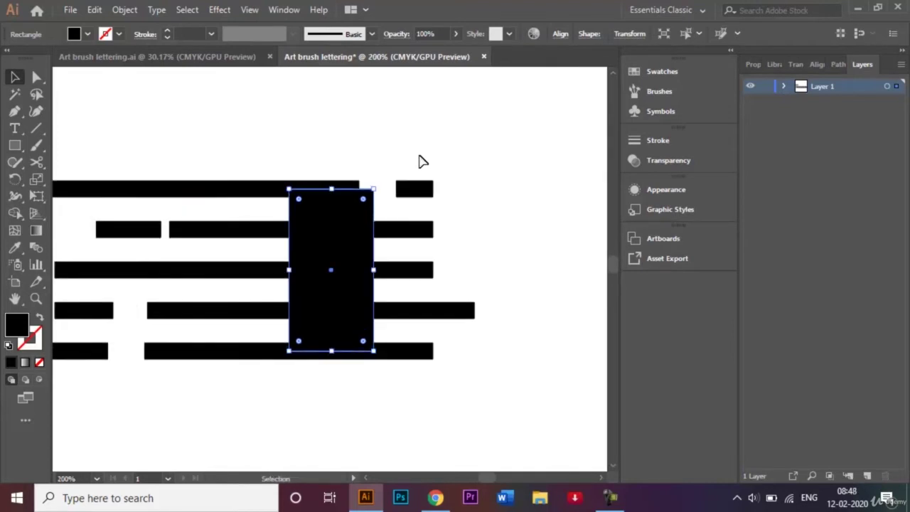
pyautogui.moveTo(331, 189); pyautogui.dragTo(332, 181)
pyautogui.moveTo(332, 353); pyautogui.dragTo(331, 358)
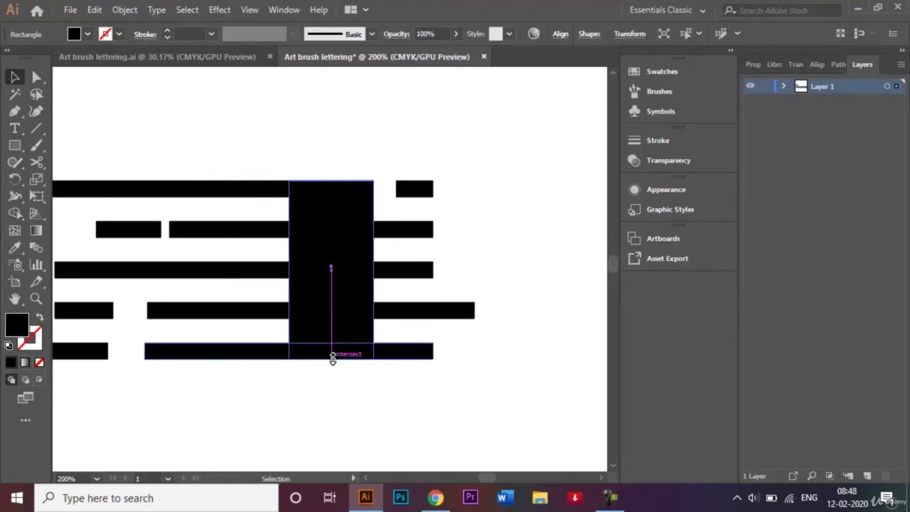
# - Select the strip with the rectangle and merge all overlapping regions inside the rectangle using Shape Builder
pyautogui.click(178, 157)
pyautogui.moveTo(174, 150); pyautogui.dragTo(534, 404)
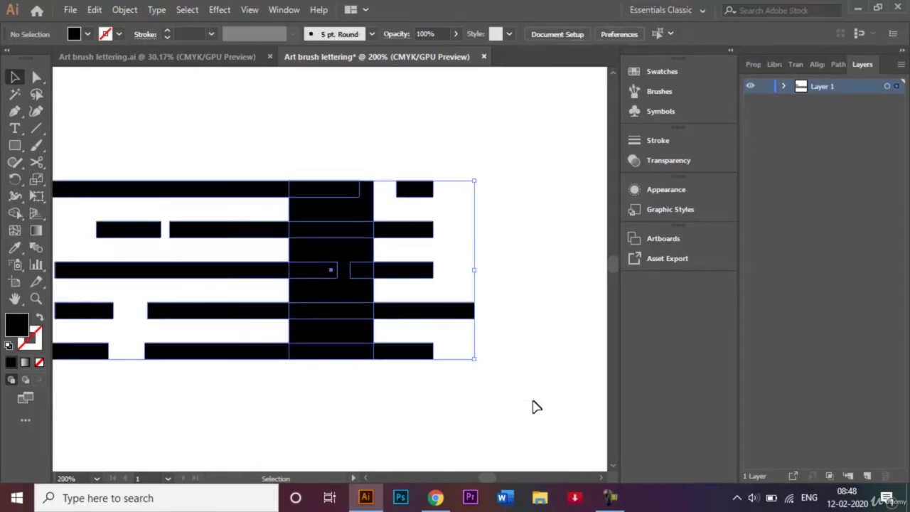
pyautogui.click(16, 214)
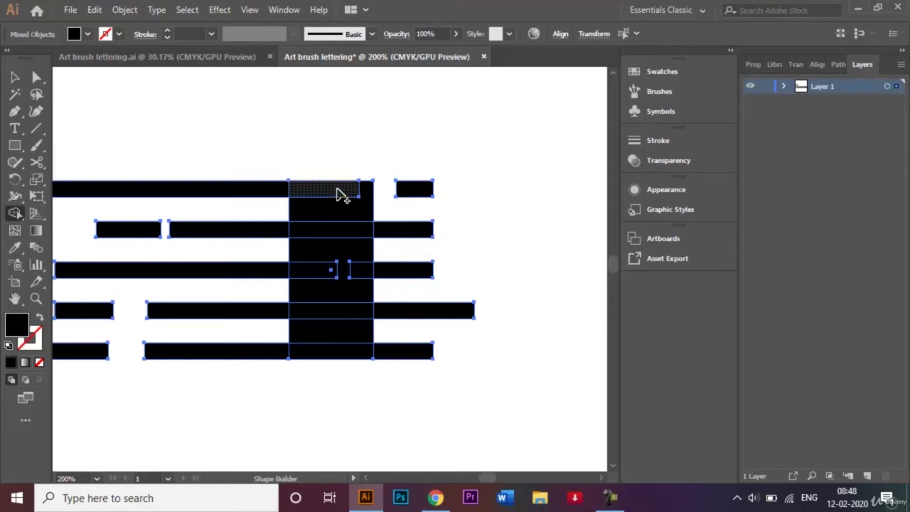
pyautogui.moveTo(339, 193); pyautogui.dragTo(342, 359)
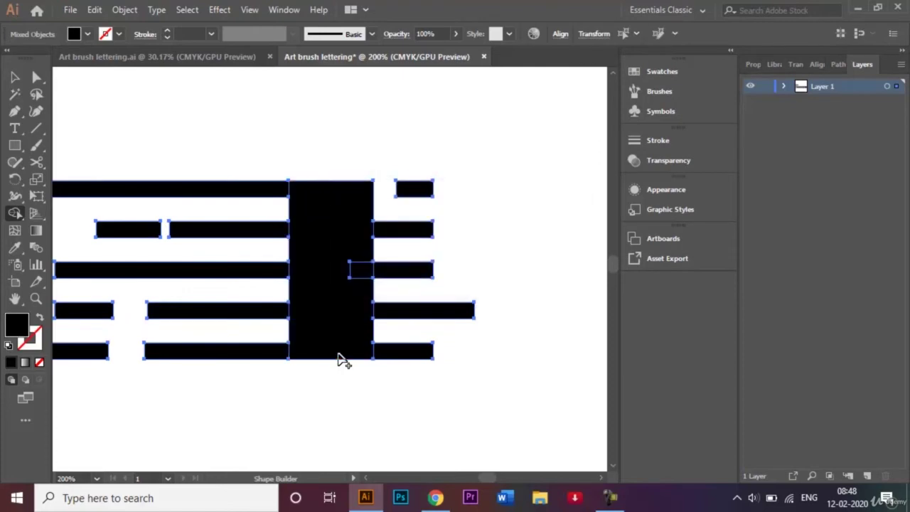
pyautogui.moveTo(361, 246); pyautogui.dragTo(362, 302)
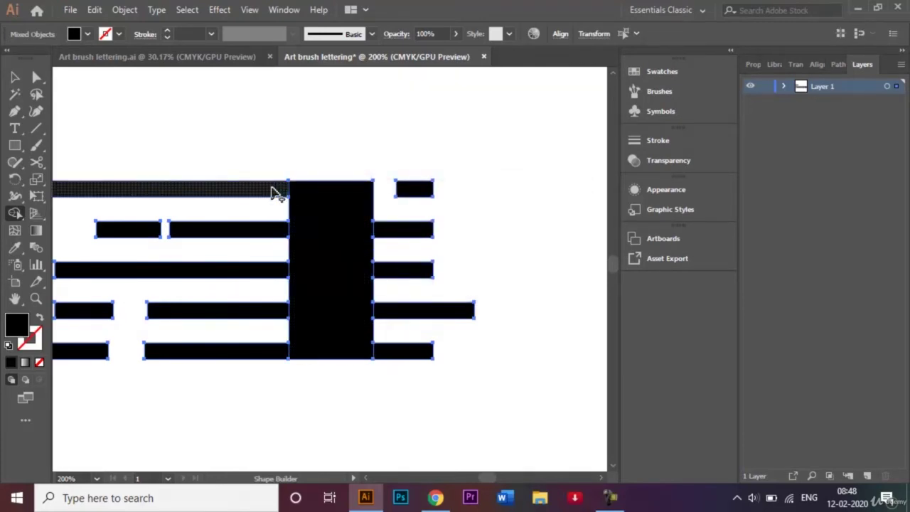
# - Merge the adjoining line segments on both sides into the solid block with Shape Builder
pyautogui.moveTo(272, 192); pyautogui.dragTo(315, 195)
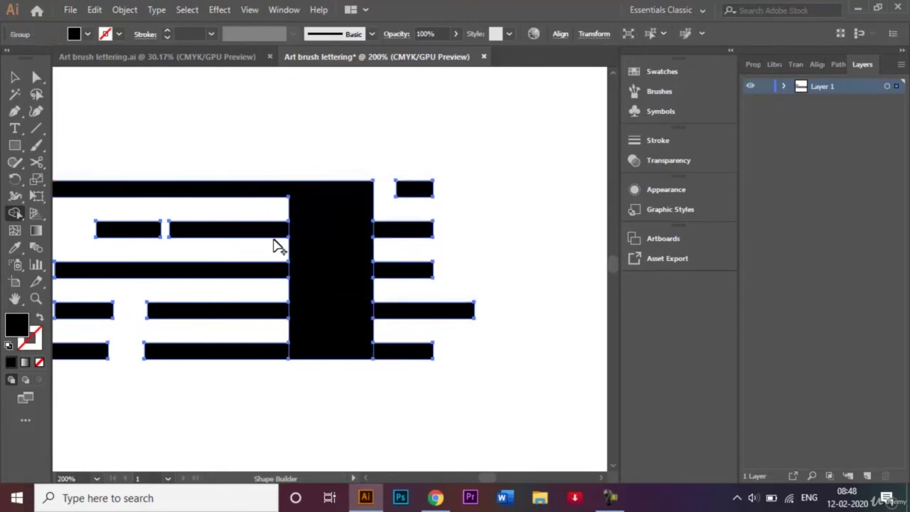
pyautogui.moveTo(270, 237); pyautogui.dragTo(323, 236)
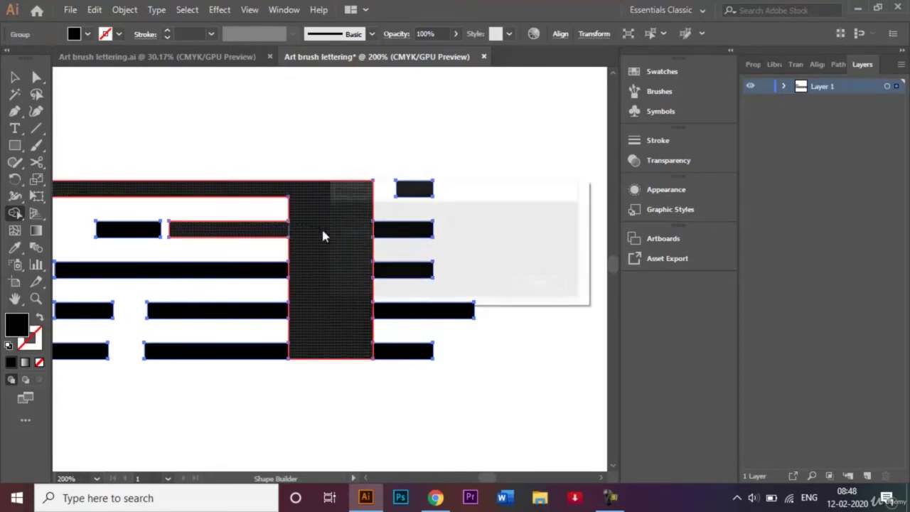
pyautogui.moveTo(260, 276); pyautogui.dragTo(325, 280)
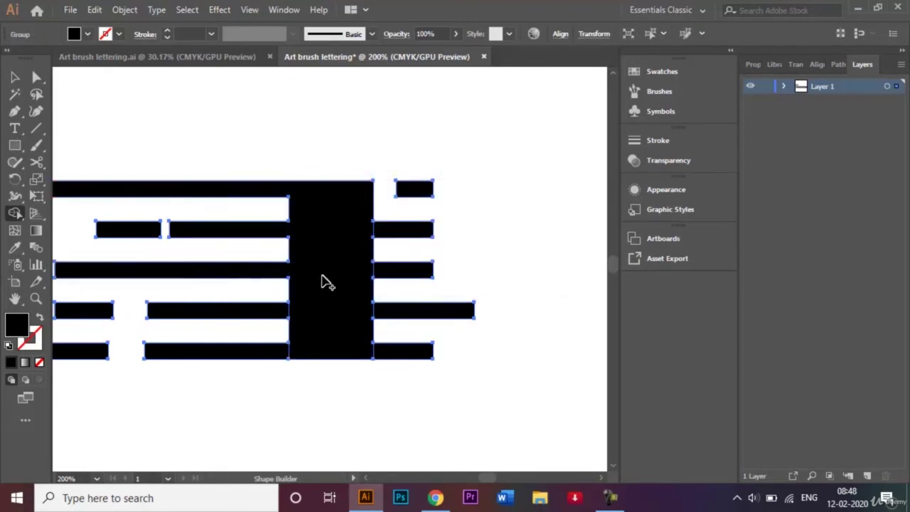
pyautogui.moveTo(281, 313)
pyautogui.mouseDown()
pyautogui.moveTo(353, 320)
pyautogui.moveTo(382, 300)
pyautogui.mouseUp()
pyautogui.moveTo(360, 230)
pyautogui.mouseDown()
pyautogui.moveTo(386, 232)
pyautogui.moveTo(367, 273)
pyautogui.moveTo(404, 277)
pyautogui.mouseUp()
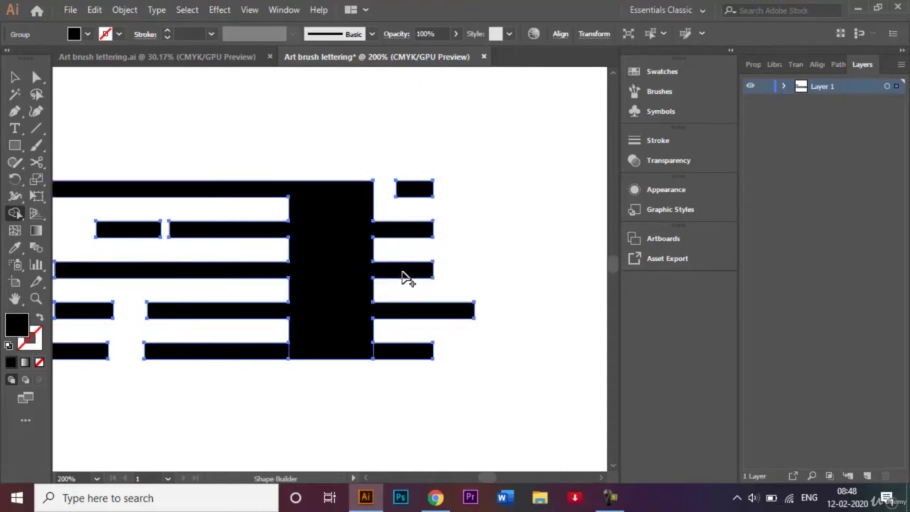
pyautogui.moveTo(258, 357); pyautogui.dragTo(385, 361)
# - Delete the short loose segment to the right of the block on the top line
pyautogui.click(38, 77)
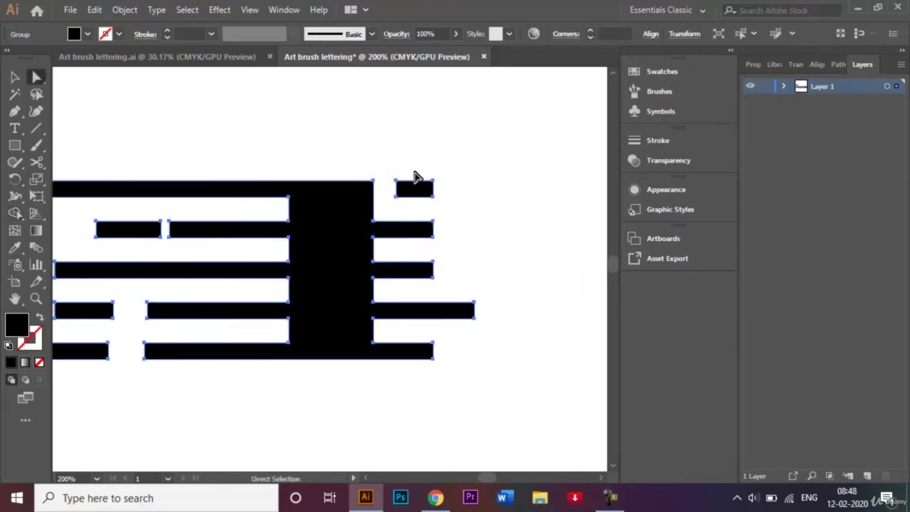
pyautogui.click(14, 76)
pyautogui.click(198, 90)
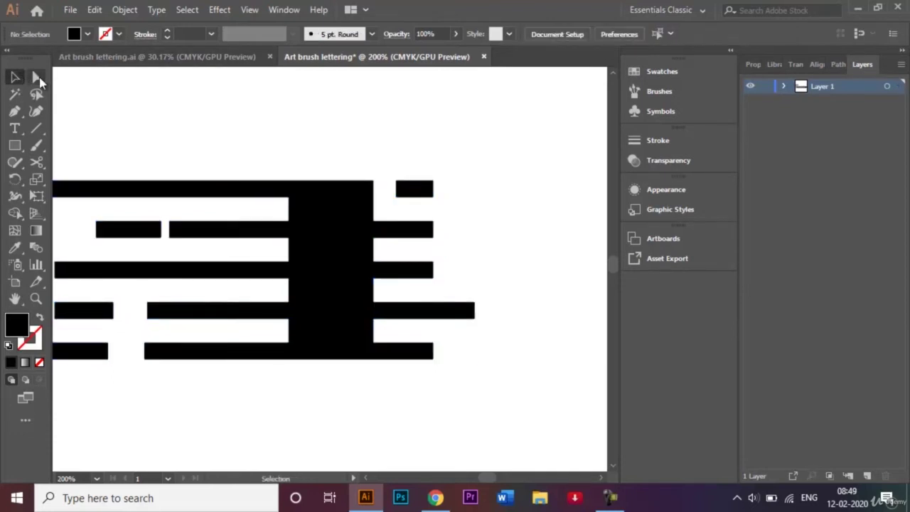
pyautogui.click(38, 78)
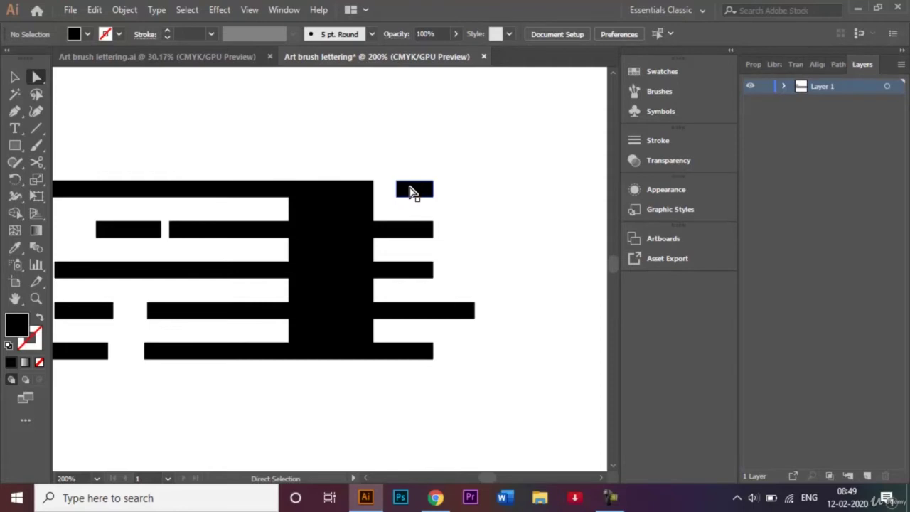
pyautogui.click(411, 190)
pyautogui.press('Delete')
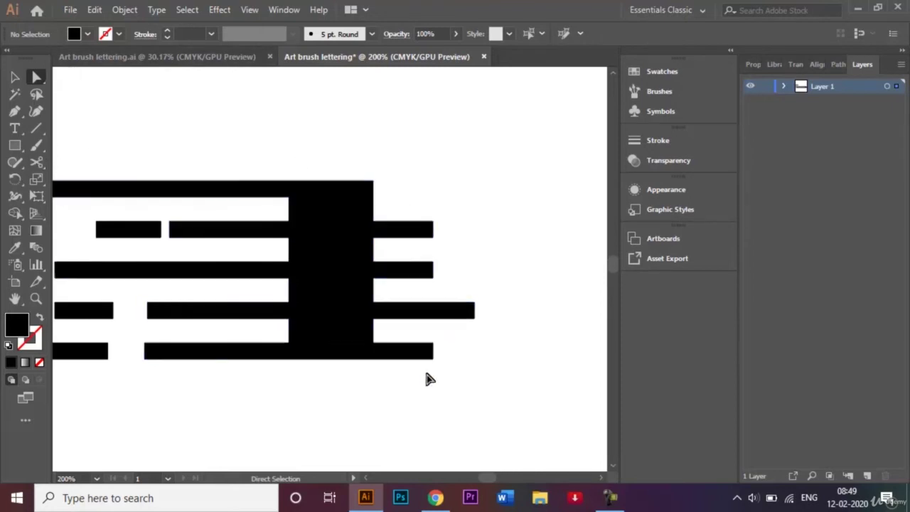
# - Try to cut off the line ends protruding right of the block using a covering rectangle and Shape Builder
pyautogui.click(15, 146)
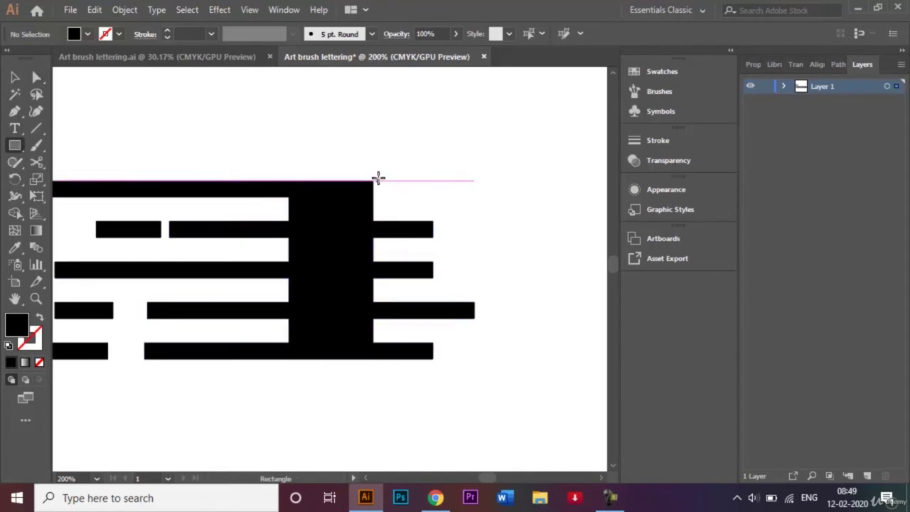
pyautogui.moveTo(378, 180); pyautogui.dragTo(492, 357)
pyautogui.click(493, 357)
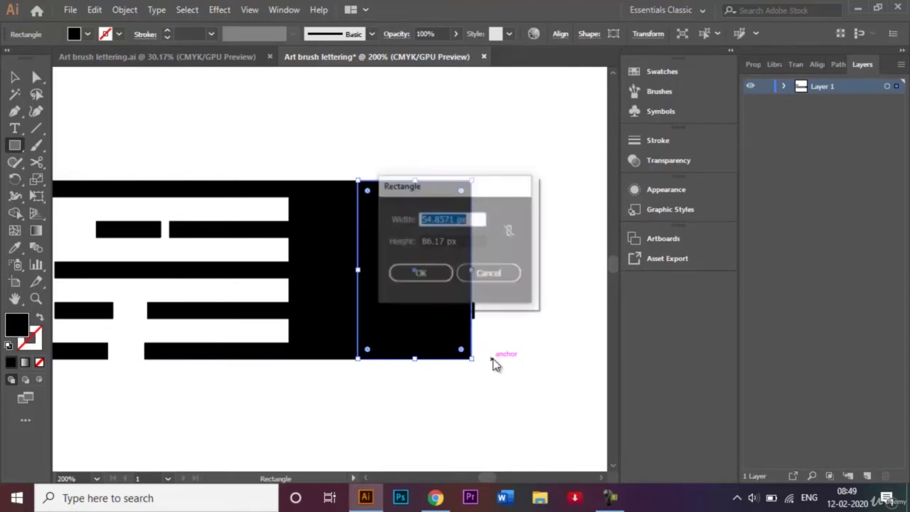
pyautogui.click(490, 274)
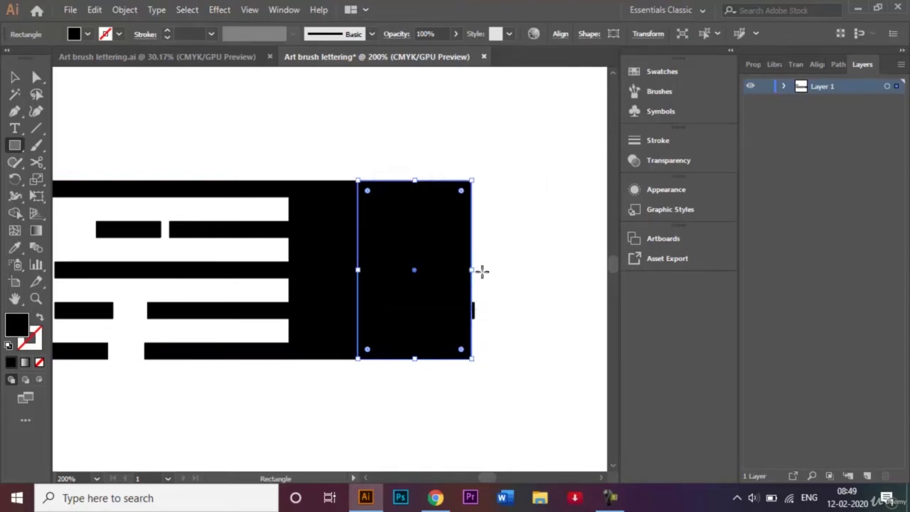
pyautogui.click(15, 76)
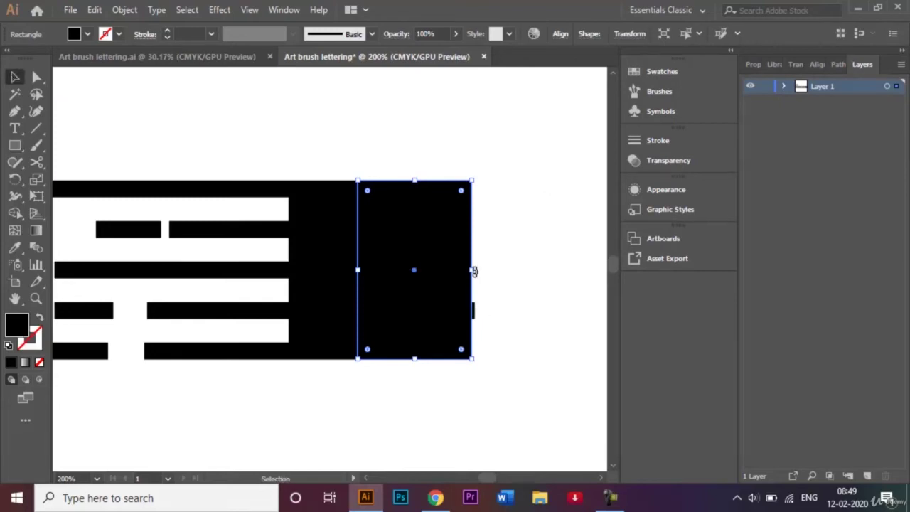
pyautogui.moveTo(472, 269); pyautogui.dragTo(500, 269)
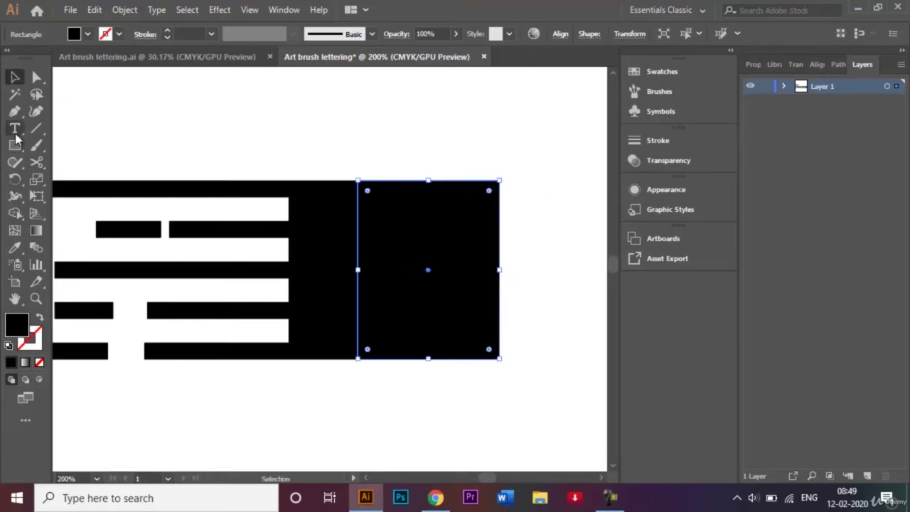
pyautogui.click(15, 213)
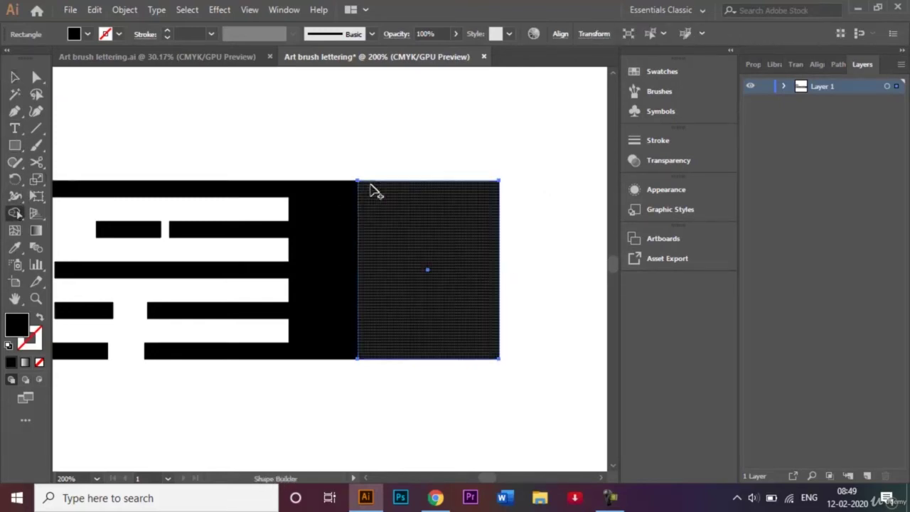
pyautogui.keyDown('alt'); pyautogui.click(421, 205); pyautogui.keyUp('alt')
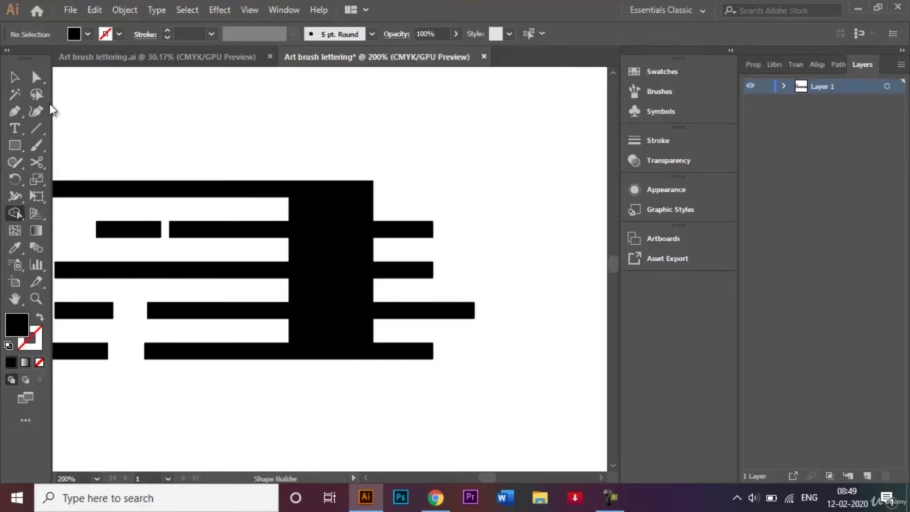
# - Select the whole strip and try to remove the protruding line ends directly with Shape Builder
pyautogui.click(14, 77)
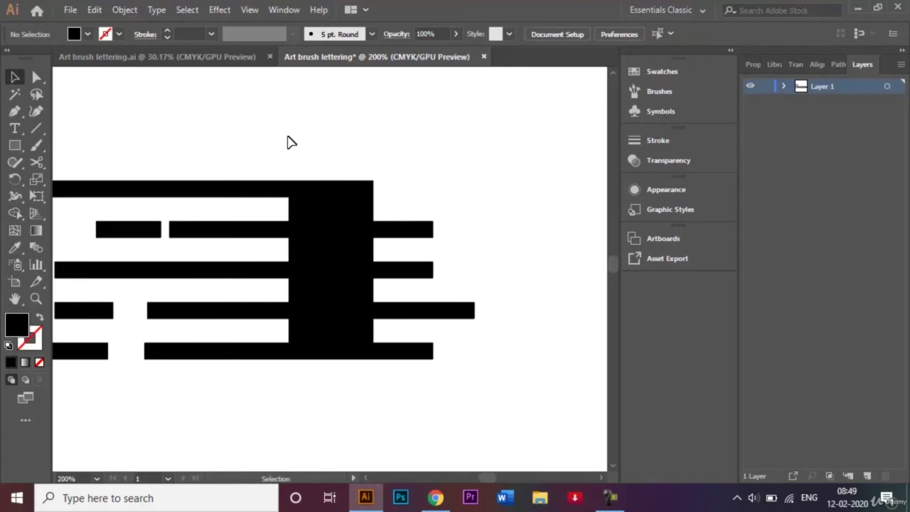
pyautogui.moveTo(438, 217); pyautogui.dragTo(469, 390)
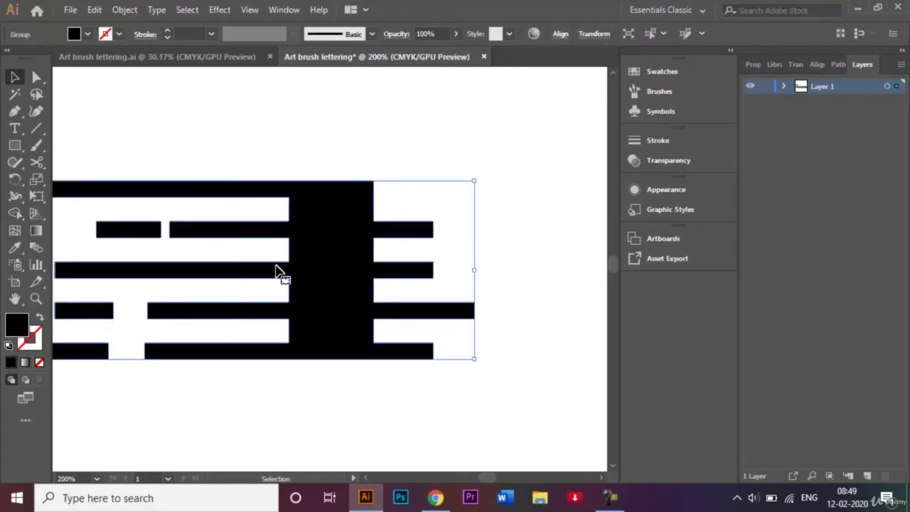
pyautogui.click(14, 213)
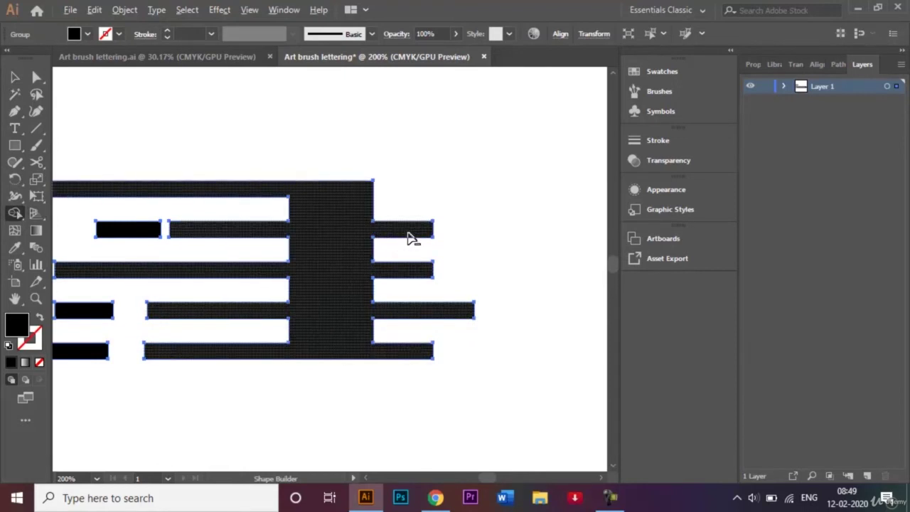
pyautogui.click(412, 239)
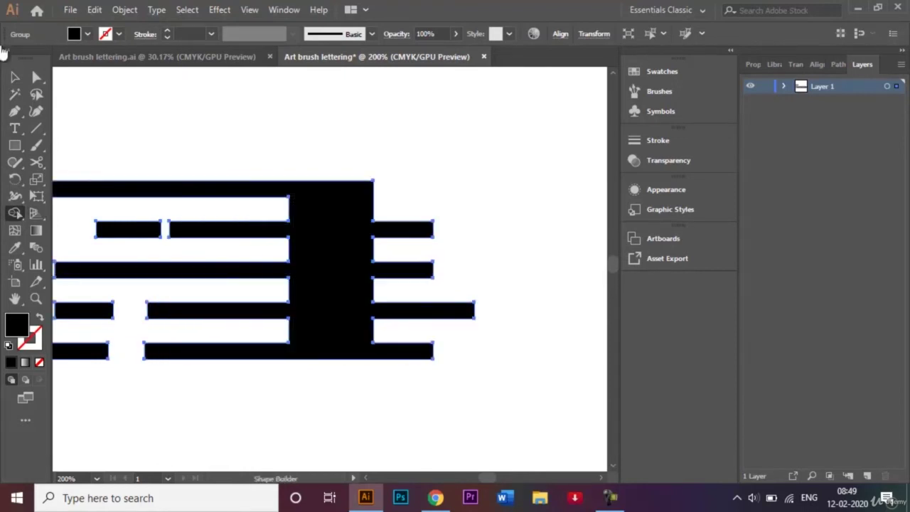
pyautogui.click(14, 77)
pyautogui.click(207, 118)
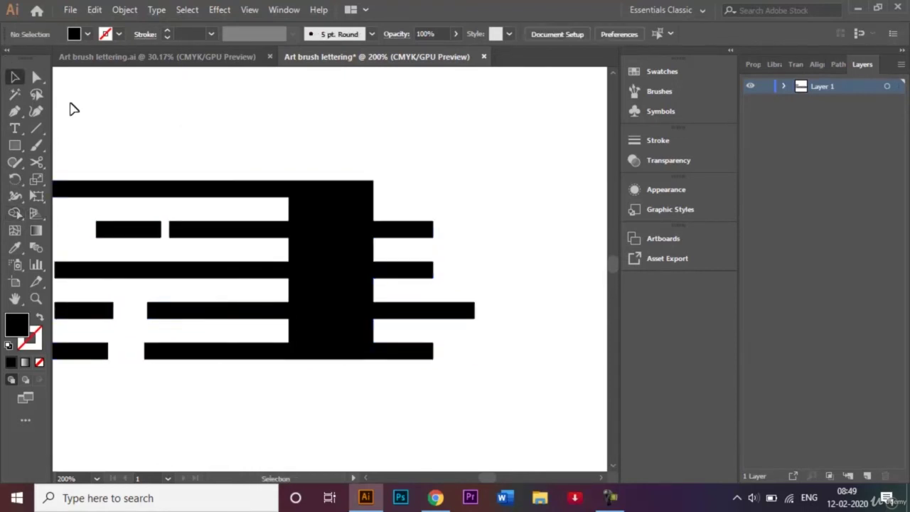
# - Undo the Shape Builder edits back to the separate block rectangle lying over the broken lines
pyautogui.click(36, 76)
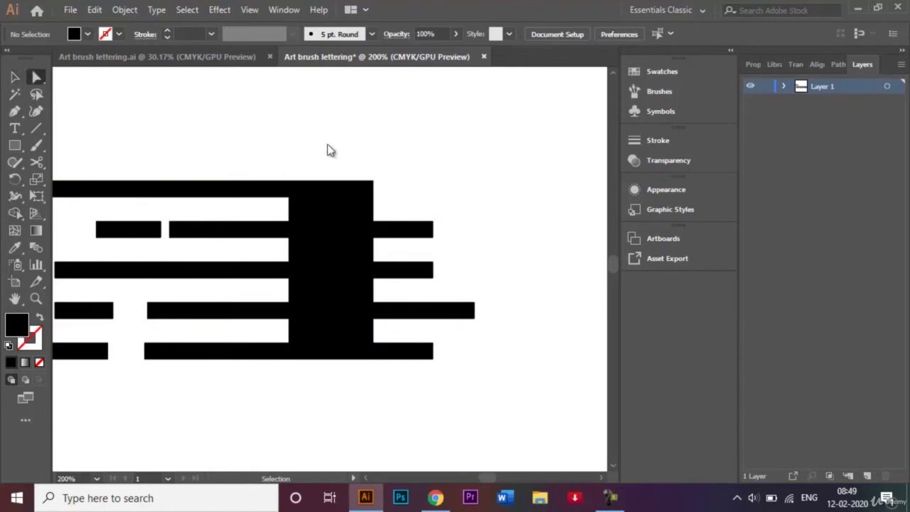
pyautogui.click(371, 181)
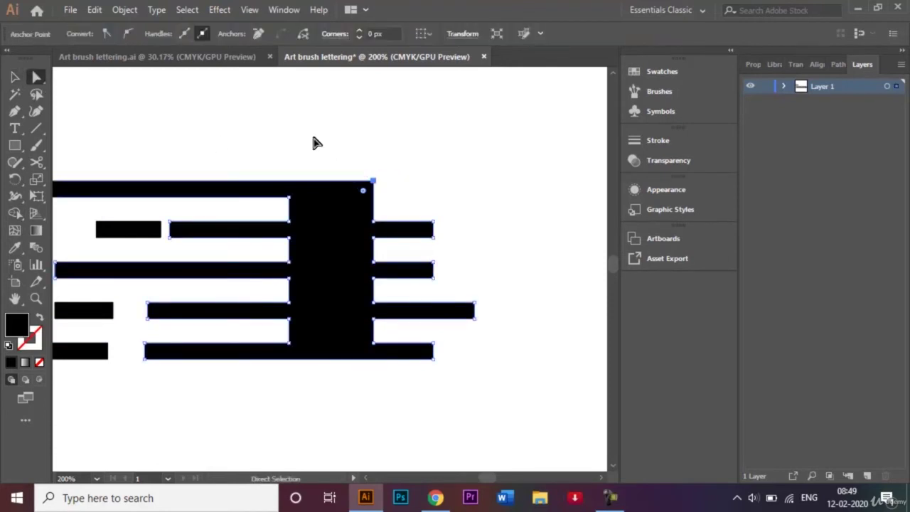
pyautogui.hotkey('ctrl', 'z')
pyautogui.hotkey('ctrl', 'z')
pyautogui.hotkey('ctrl', 'z')
pyautogui.hotkey('ctrl', 'z')
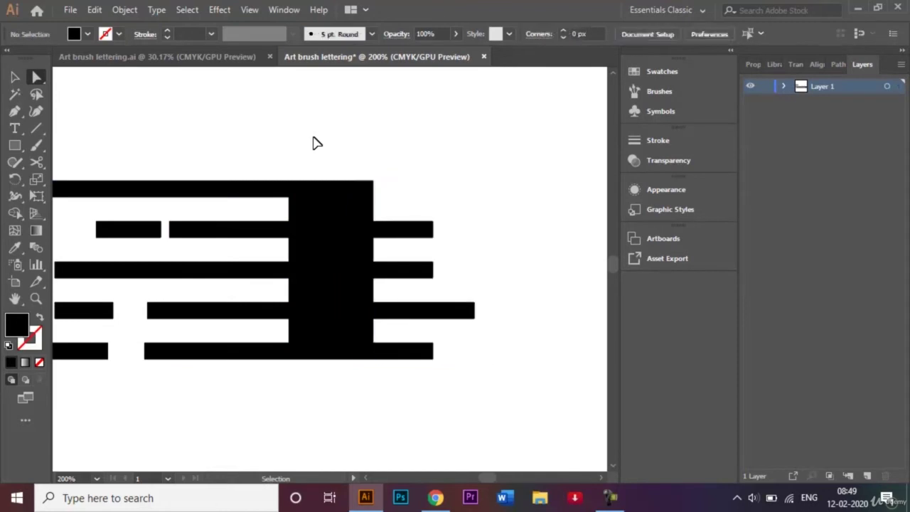
pyautogui.hotkey('ctrl', 'shift', 'z')
pyautogui.hotkey('ctrl', 'shift', 'z')
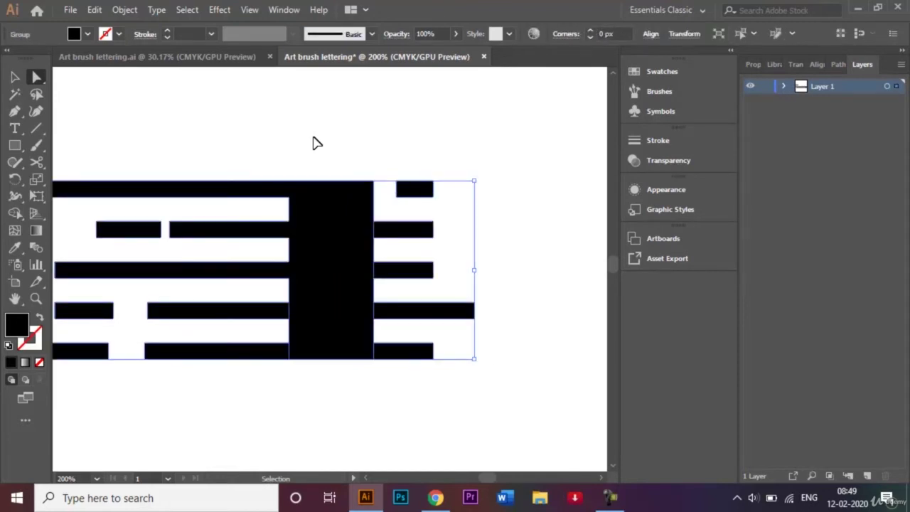
pyautogui.hotkey('ctrl', 'shift', 'z')
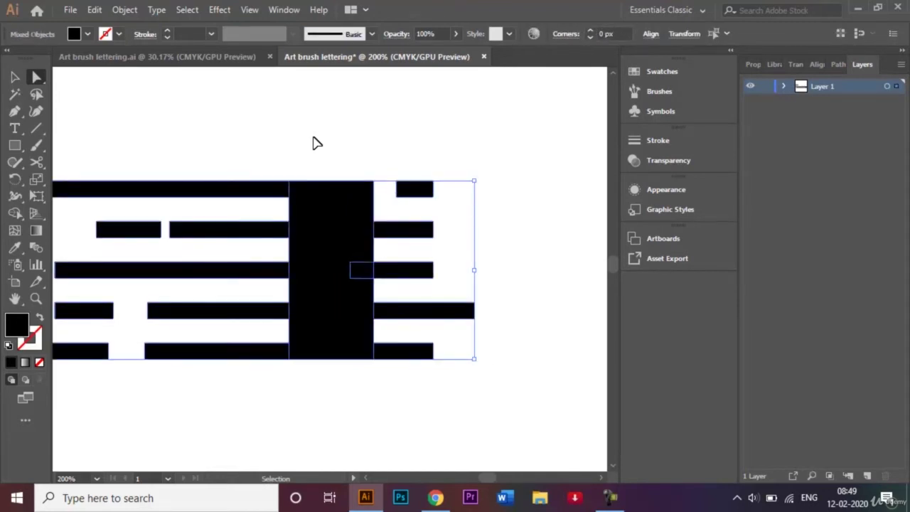
pyautogui.hotkey('ctrl', 'shift', 'z')
pyautogui.press('a')
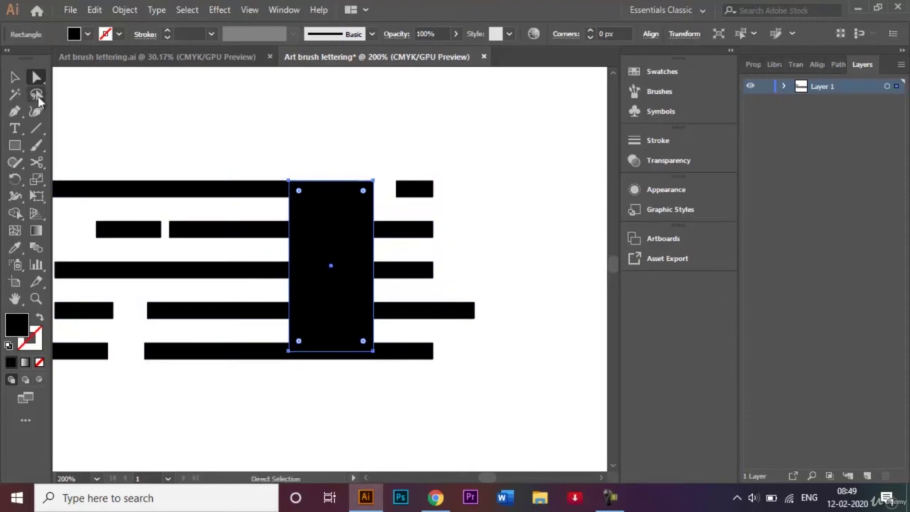
# - Stretch the block rectangle's lower edge down to meet the underside of the bottom line
pyautogui.click(16, 78)
pyautogui.click(295, 123)
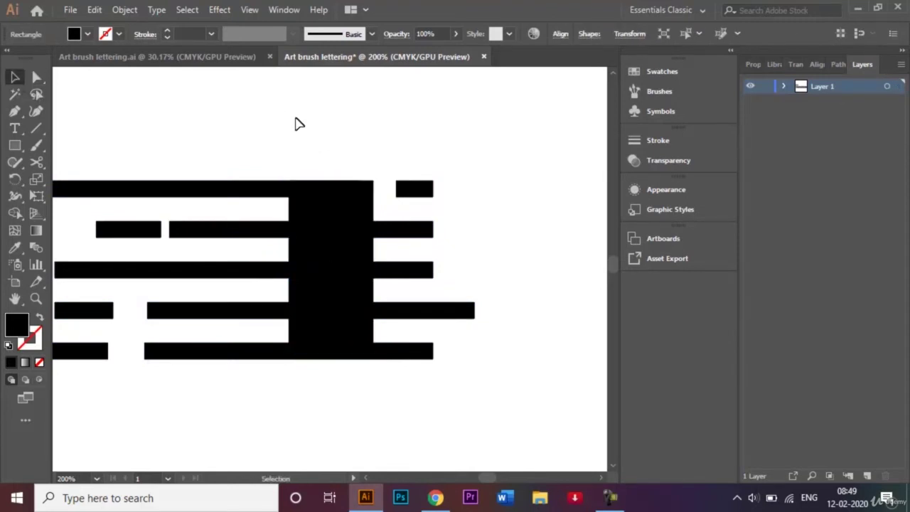
pyautogui.click(341, 259)
pyautogui.moveTo(331, 351); pyautogui.dragTo(331, 359)
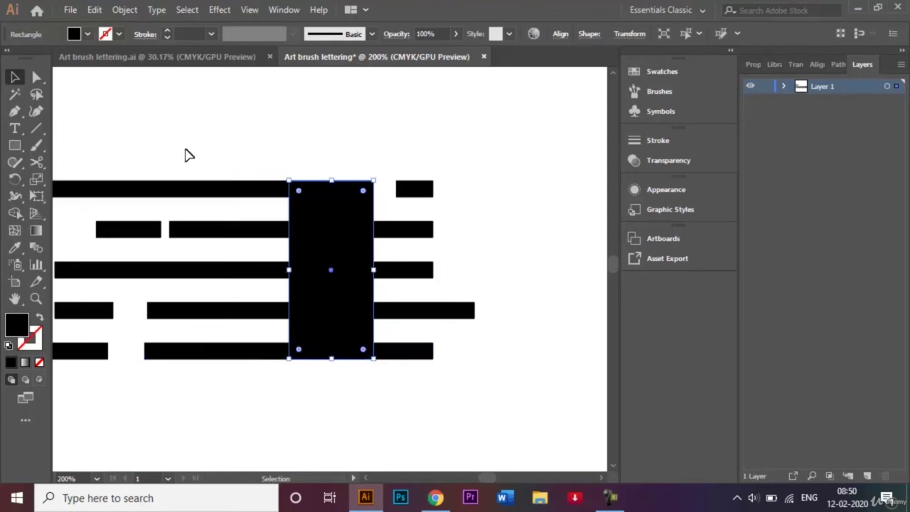
# - Try to cut off the line ends right of the block with a covering rectangle overlapping the block and Shape Builder
pyautogui.click(15, 145)
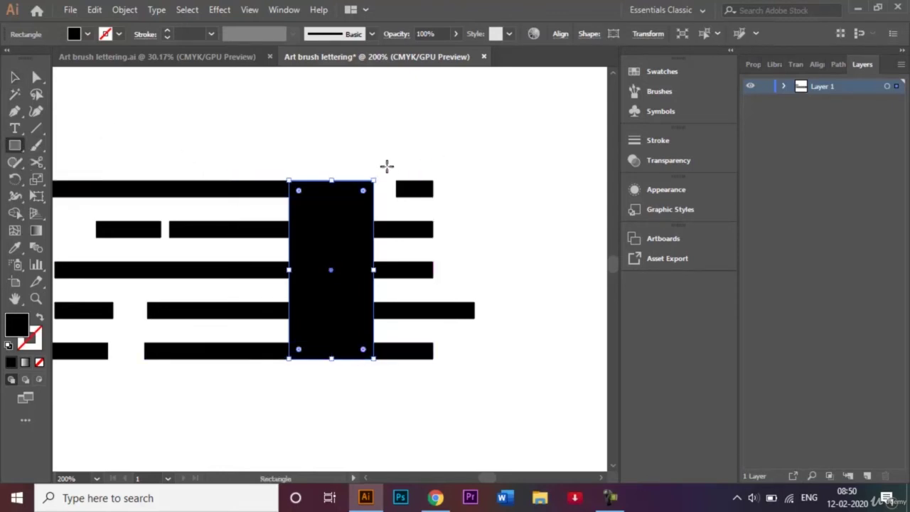
pyautogui.moveTo(382, 181); pyautogui.dragTo(483, 358)
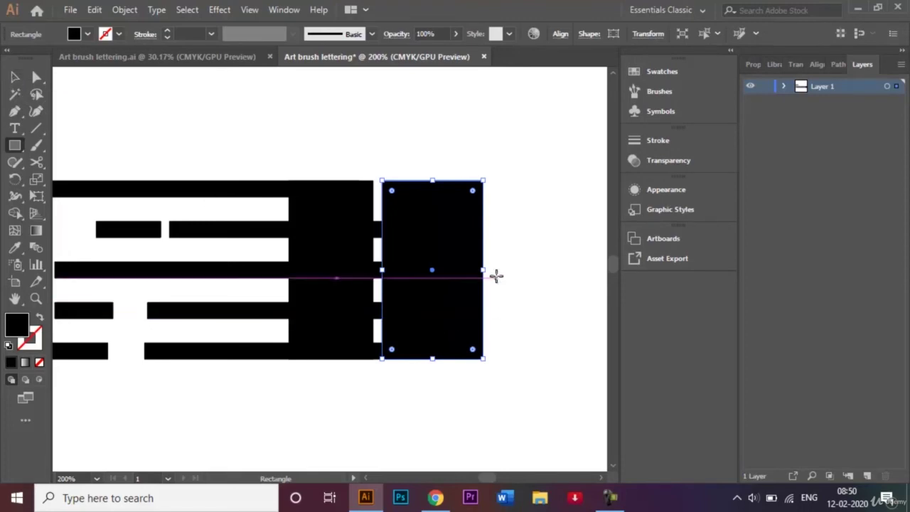
pyautogui.moveTo(485, 269); pyautogui.dragTo(526, 276)
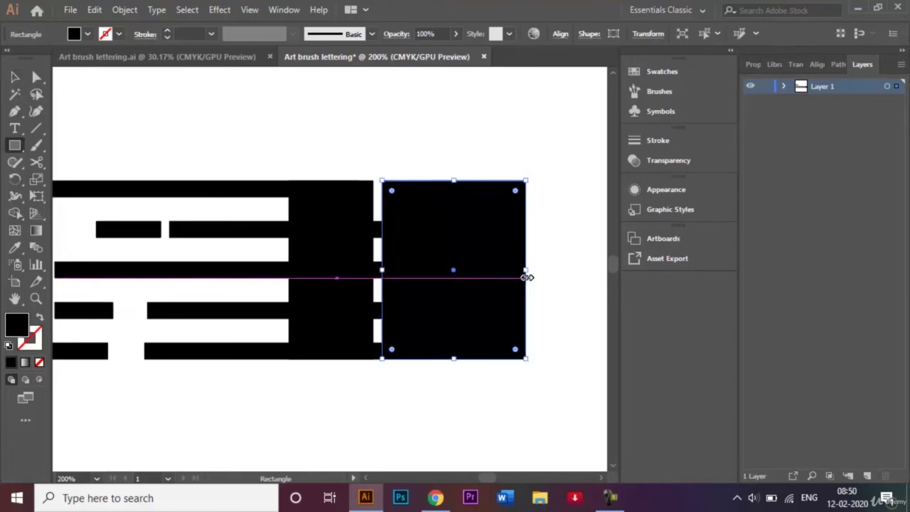
pyautogui.hotkey('shift', 'Left')
pyautogui.hotkey('shift', 'Left')
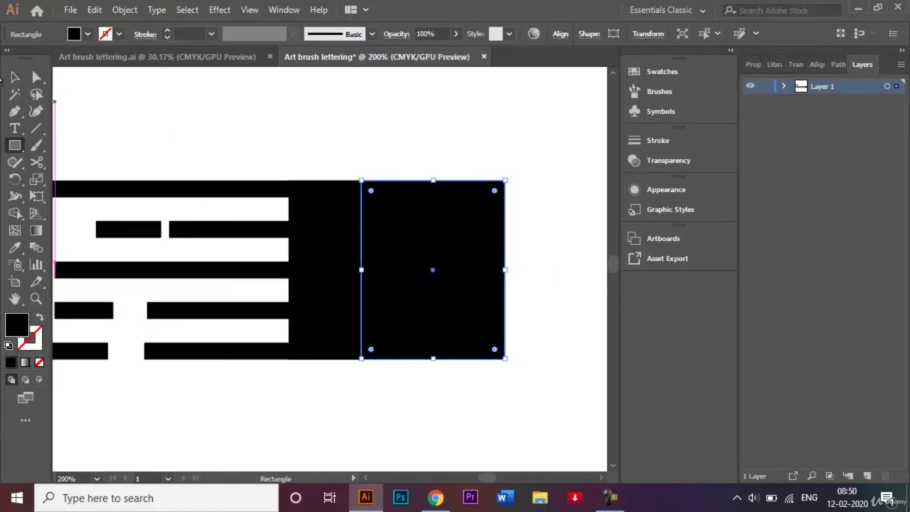
pyautogui.click(14, 213)
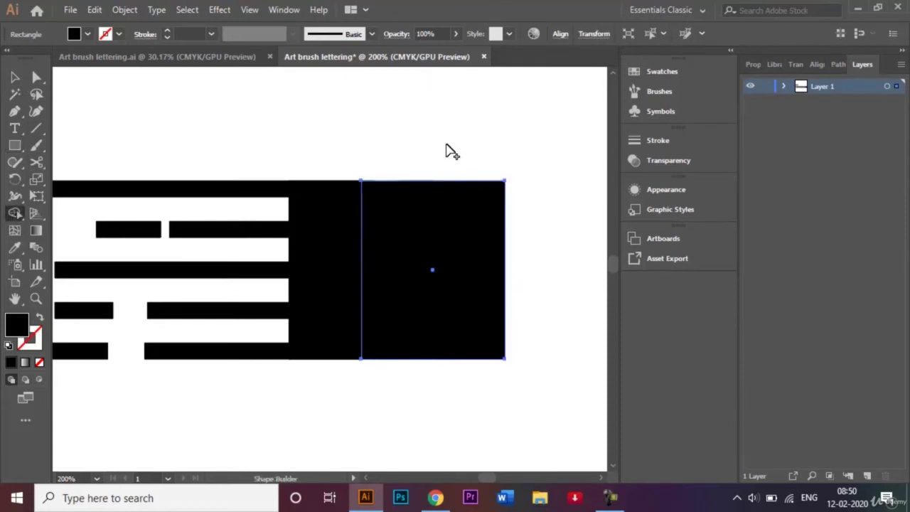
pyautogui.moveTo(440, 157); pyautogui.dragTo(439, 217)
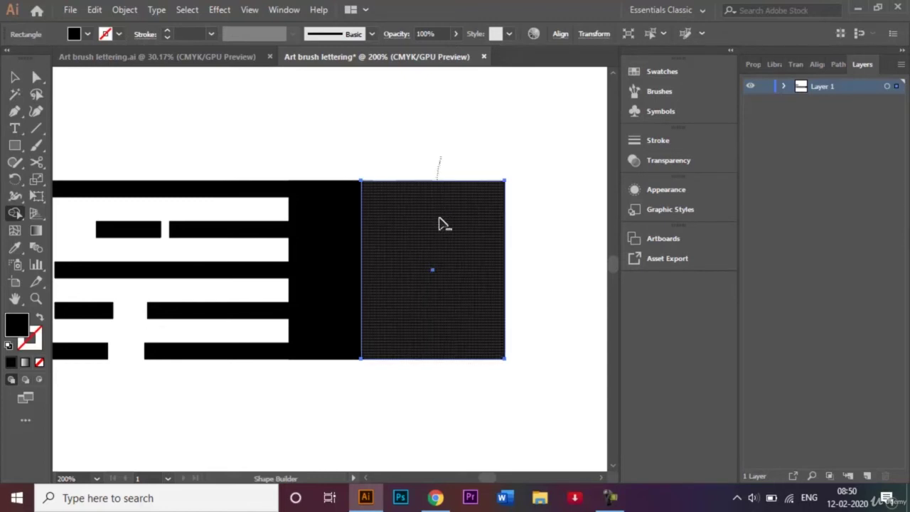
pyautogui.moveTo(453, 370); pyautogui.dragTo(451, 375)
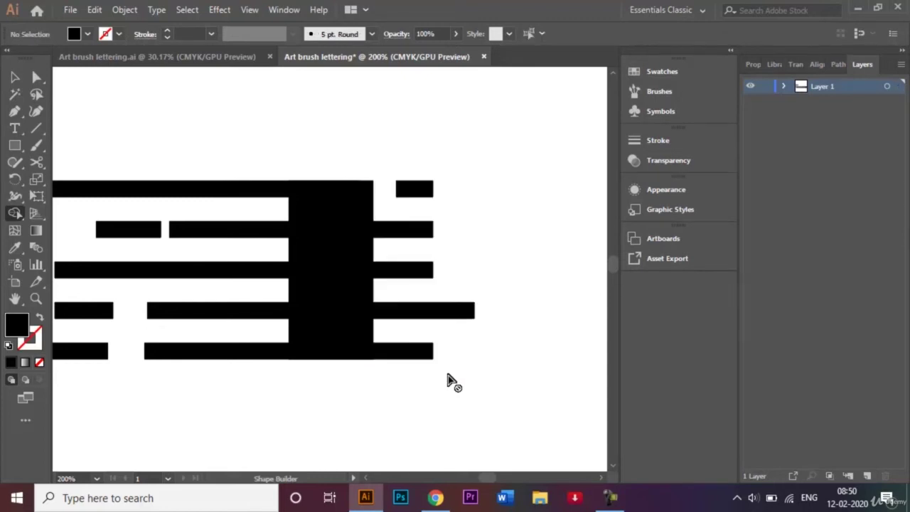
# - Select the block with all its lines and erase every segment protruding to the right of the block with Shape Builder
pyautogui.click(18, 77)
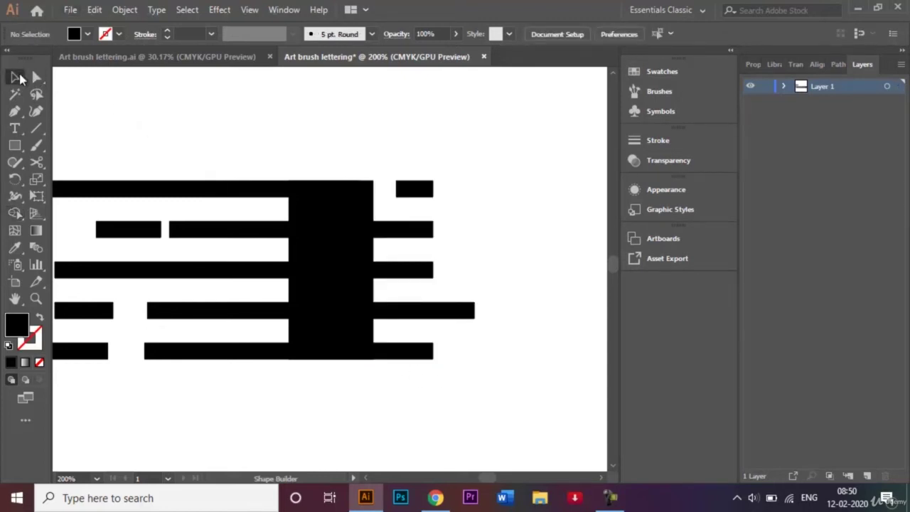
pyautogui.moveTo(248, 143); pyautogui.dragTo(461, 421)
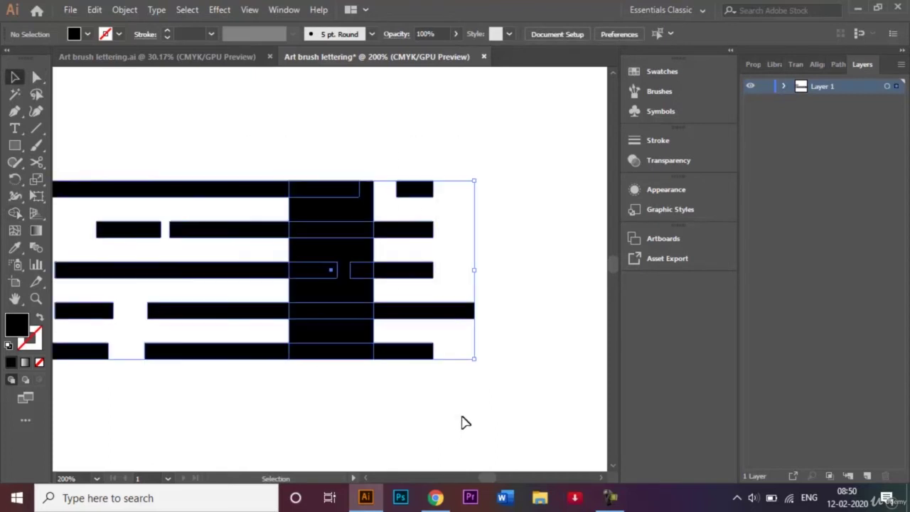
pyautogui.click(14, 213)
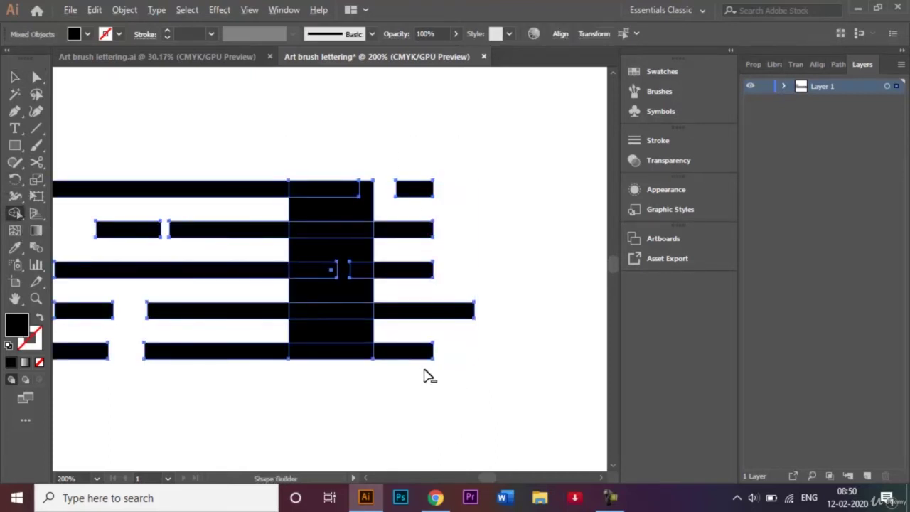
pyautogui.moveTo(423, 370)
pyautogui.mouseDown()
pyautogui.moveTo(408, 278)
pyautogui.moveTo(414, 166)
pyautogui.mouseUp()
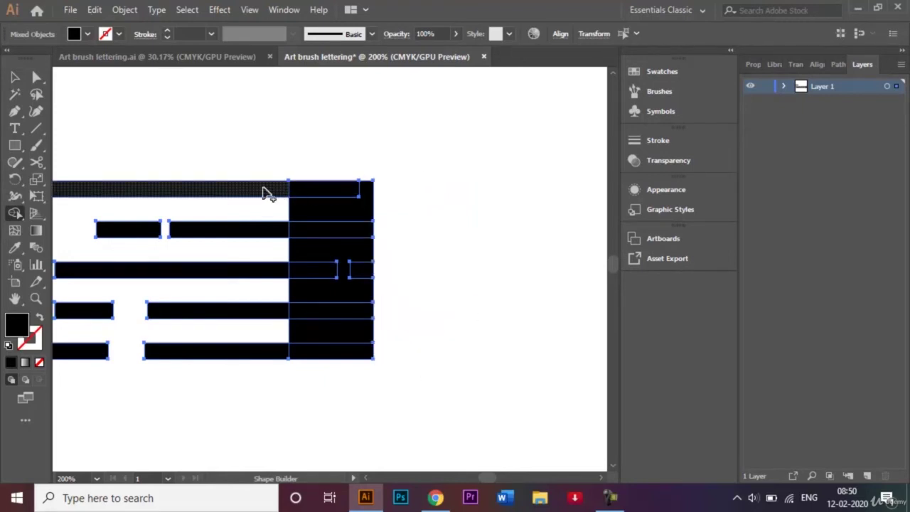
# - Merge the five lines left of the block into the block with Shape Builder, leaving the result deselected
pyautogui.moveTo(259, 192)
pyautogui.mouseDown()
pyautogui.moveTo(320, 204)
pyautogui.moveTo(317, 325)
pyautogui.moveTo(307, 349)
pyautogui.moveTo(271, 358)
pyautogui.mouseUp()
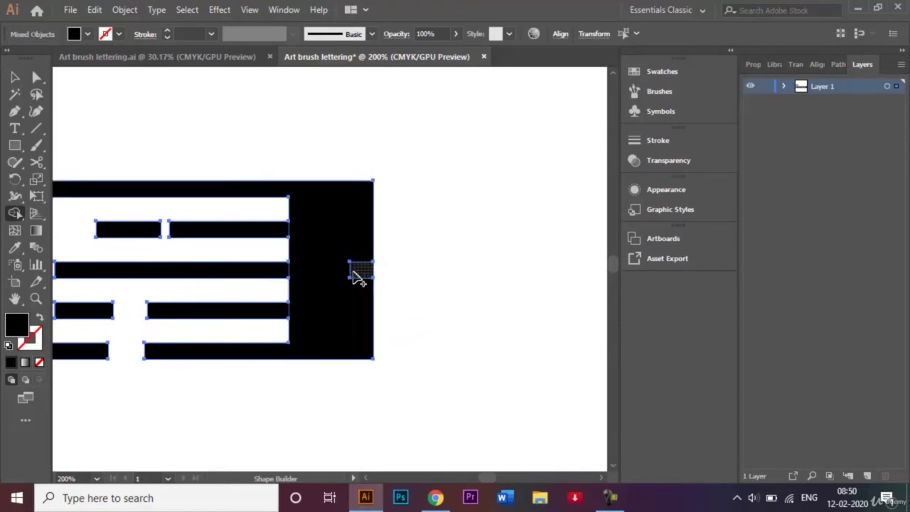
pyautogui.moveTo(334, 272)
pyautogui.mouseDown()
pyautogui.moveTo(300, 262)
pyautogui.moveTo(261, 278)
pyautogui.mouseUp()
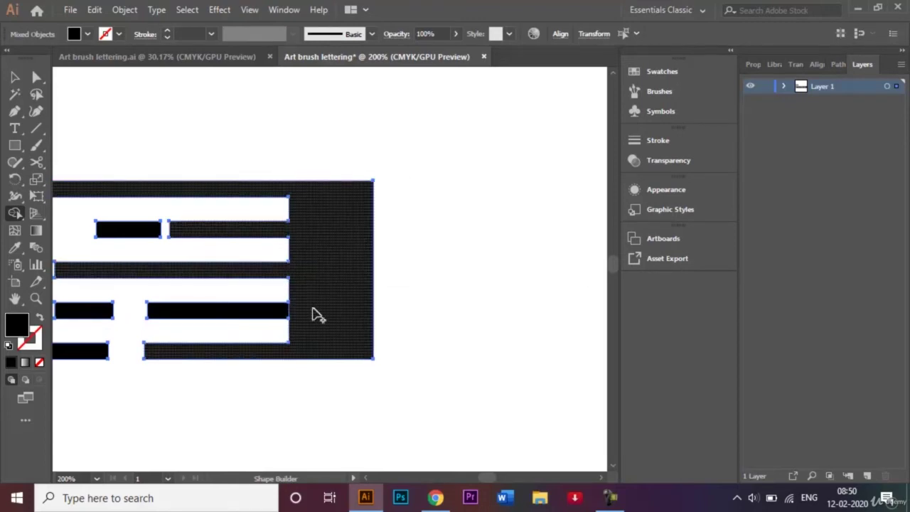
pyautogui.moveTo(318, 324); pyautogui.dragTo(261, 318)
pyautogui.click(15, 76)
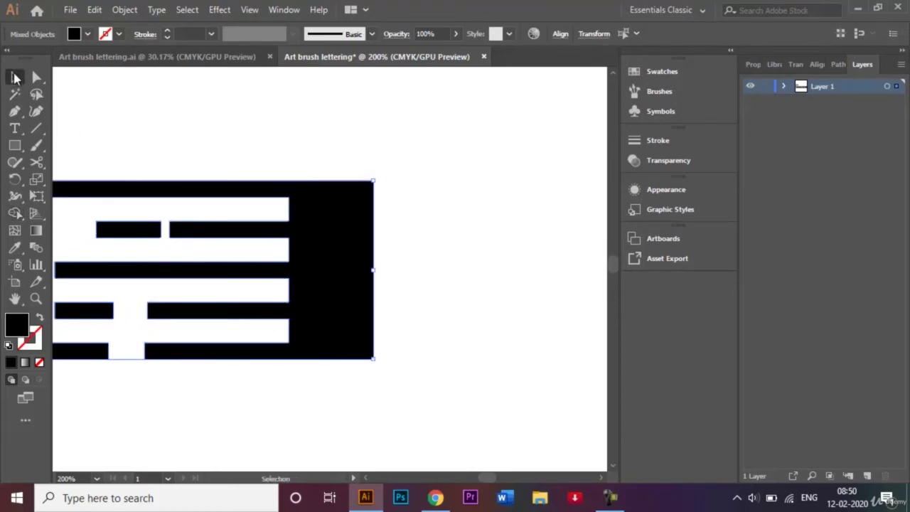
pyautogui.click(222, 112)
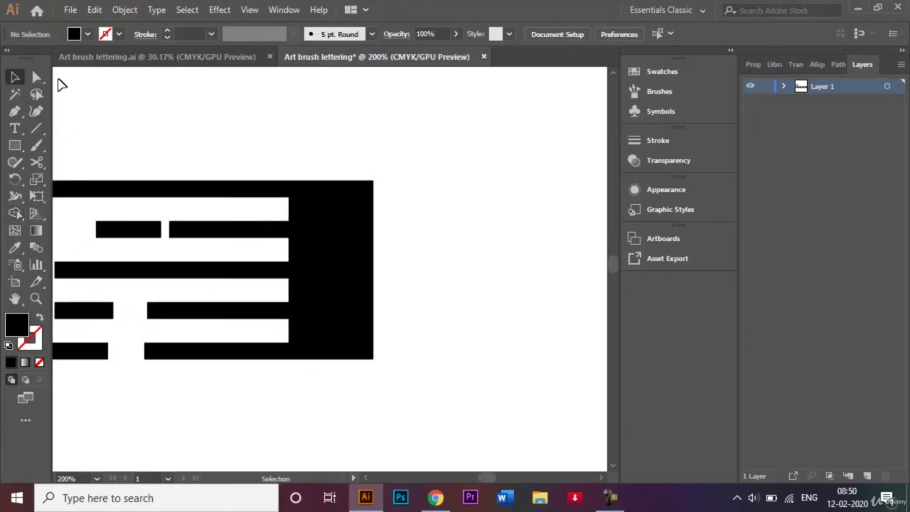
# - Extend the block's right edge to about two and a half times its width and round both outer corners into a semicircle, radius about 43 px
pyautogui.click(37, 77)
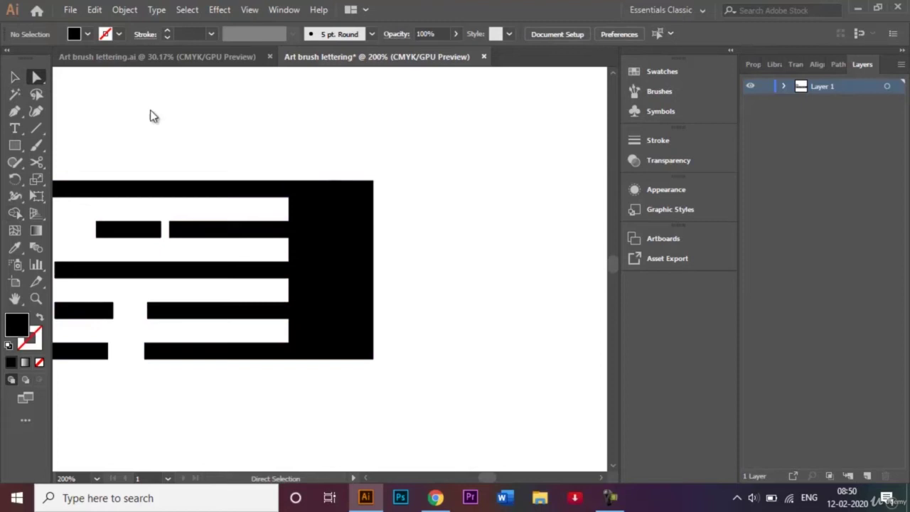
pyautogui.click(373, 182)
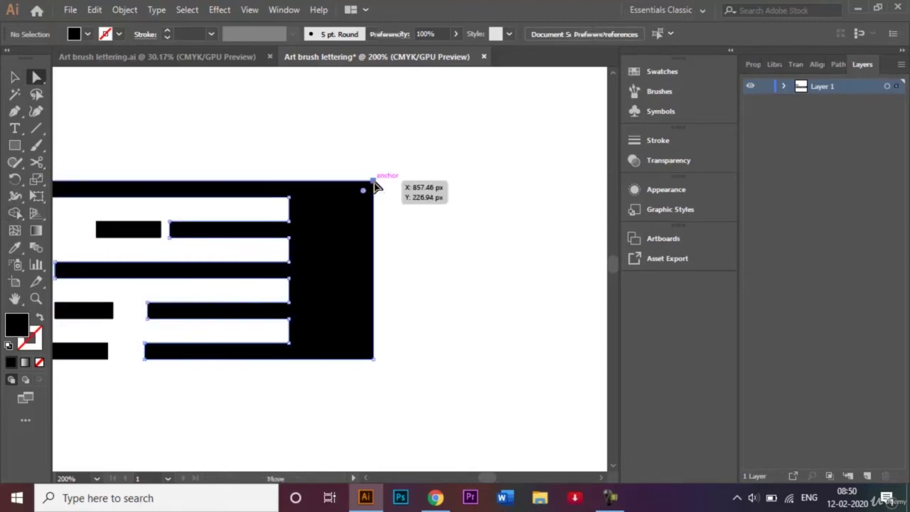
pyautogui.keyDown('shift'); pyautogui.click(374, 358); pyautogui.keyUp('shift')
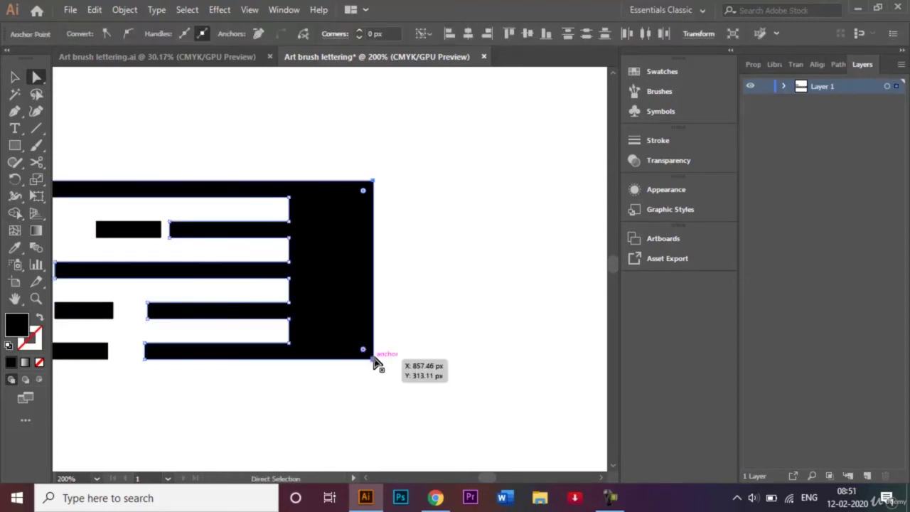
pyautogui.hotkey('shift', 'Right')
pyautogui.hotkey('shift', 'Right')
pyautogui.hotkey('shift', 'Right')
pyautogui.hotkey('shift', 'Right')
pyautogui.hotkey('shift', 'Right')
pyautogui.hotkey('shift', 'Right')
pyautogui.hotkey('shift', 'Right')
pyautogui.hotkey('shift', 'Right')
pyautogui.hotkey('shift', 'Right')
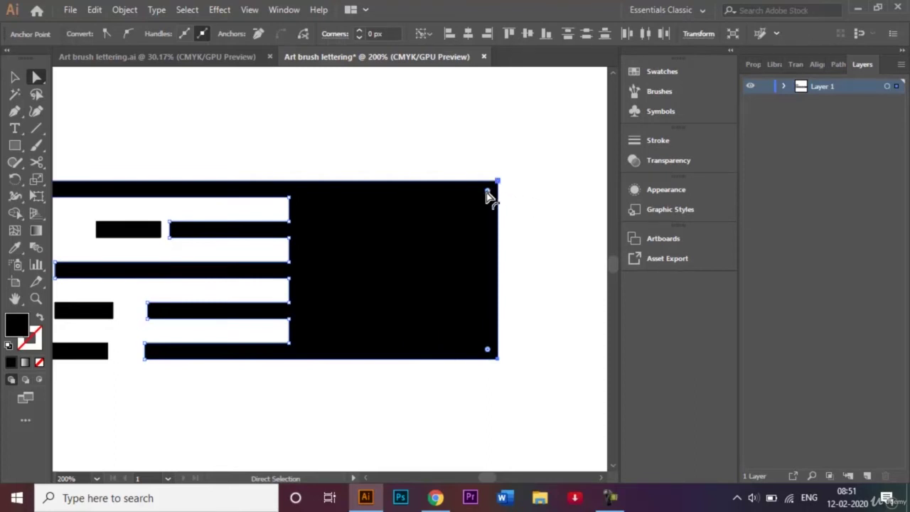
pyautogui.moveTo(487, 194); pyautogui.dragTo(291, 226)
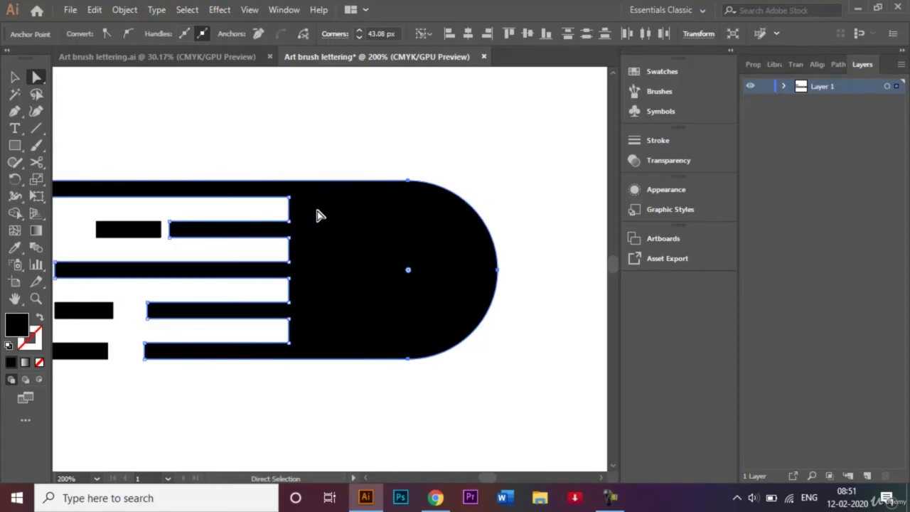
# - Extend the topmost white gap a short way right into the solid cap by shifting its two end anchors
pyautogui.click(289, 198)
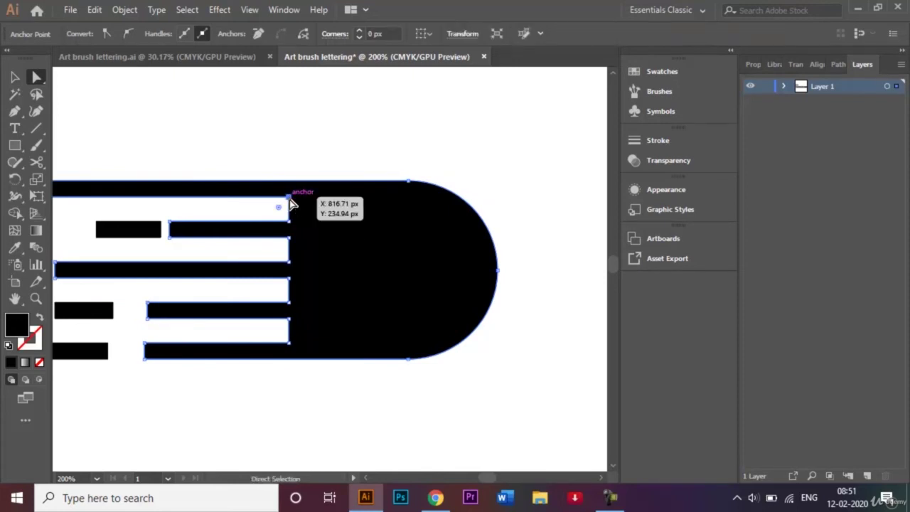
pyautogui.keyDown('shift'); pyautogui.click(291, 222); pyautogui.keyUp('shift')
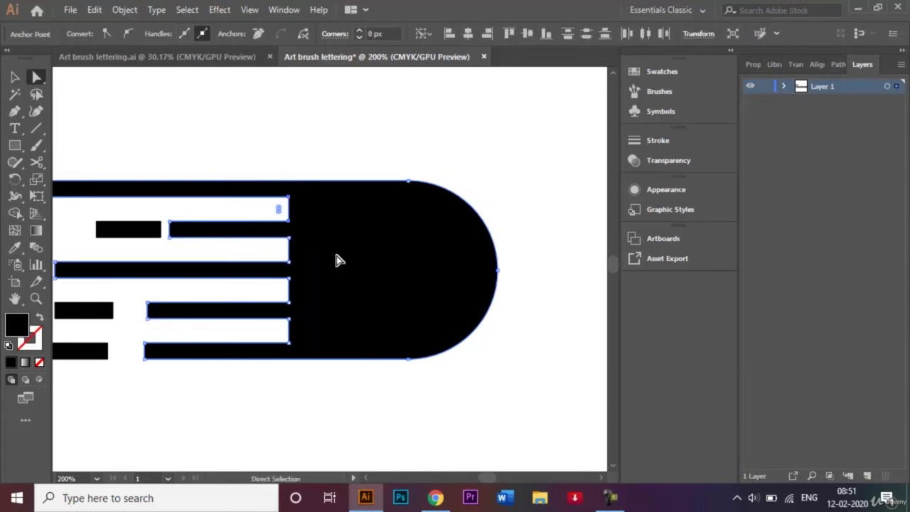
pyautogui.press('Right')
pyautogui.press('Right')
pyautogui.press('Right')
pyautogui.press('Right')
pyautogui.press('Right')
pyautogui.press('Right')
pyautogui.press('Right')
pyautogui.press('Right')
pyautogui.press('Right')
pyautogui.press('Right')
pyautogui.press('Right')
pyautogui.press('Right')
pyautogui.press('Right')
pyautogui.press('Right')
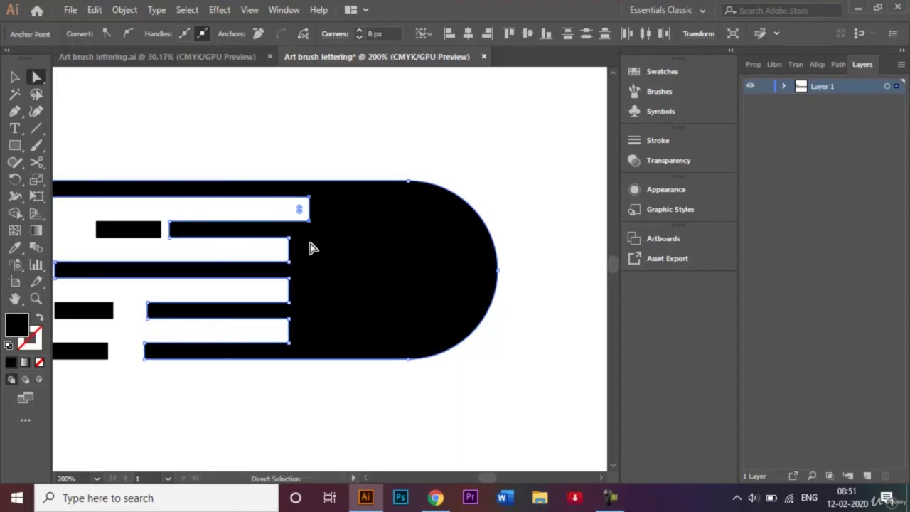
# - Extend the second white gap from the top about three times as far into the cap as the first one
pyautogui.click(289, 238)
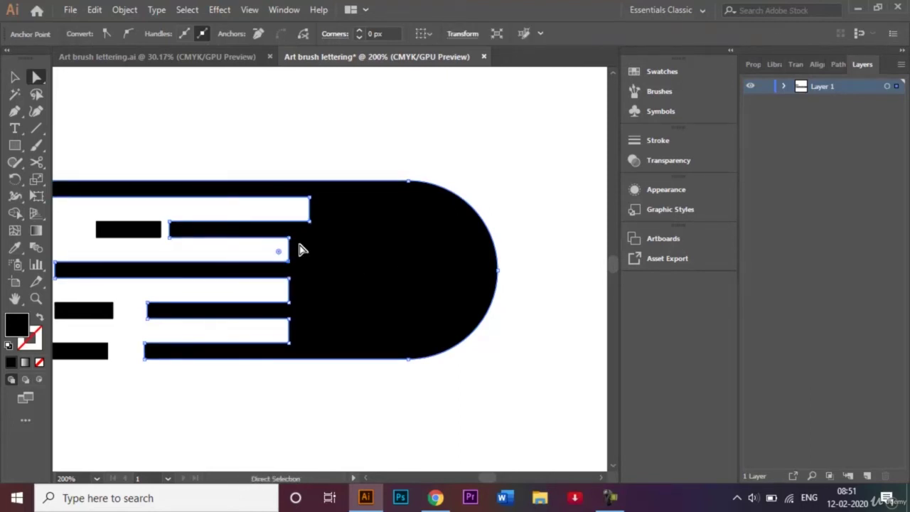
pyautogui.keyDown('shift'); pyautogui.click(291, 241); pyautogui.keyUp('shift')
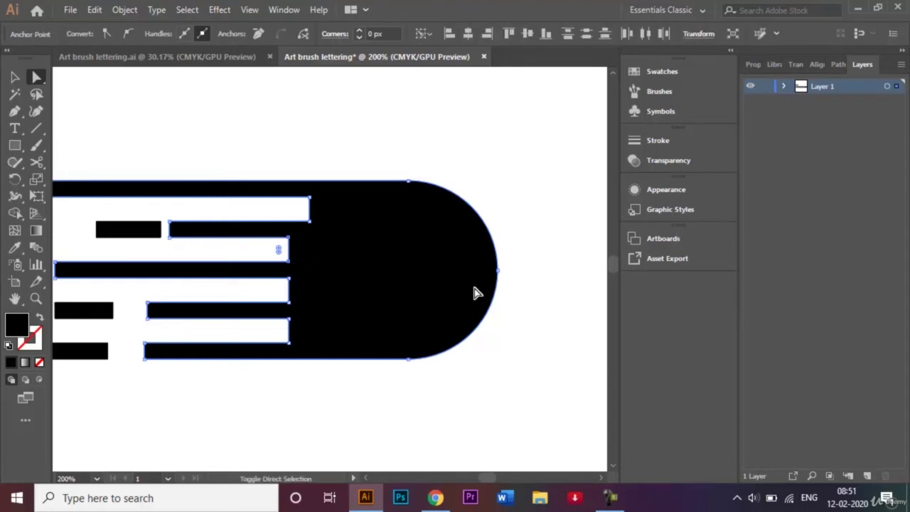
pyautogui.press('Right')
pyautogui.press('Right')
pyautogui.press('Right')
pyautogui.press('Right')
pyautogui.press('Right')
pyautogui.press('Right')
pyautogui.press('Right')
pyautogui.press('Right')
pyautogui.press('Right')
pyautogui.press('Right')
pyautogui.press('Right')
pyautogui.press('Right')
pyautogui.press('Right')
pyautogui.press('Right')
pyautogui.press('Right')
pyautogui.press('Right')
pyautogui.press('Right')
pyautogui.press('Right')
pyautogui.press('Right')
pyautogui.press('Right')
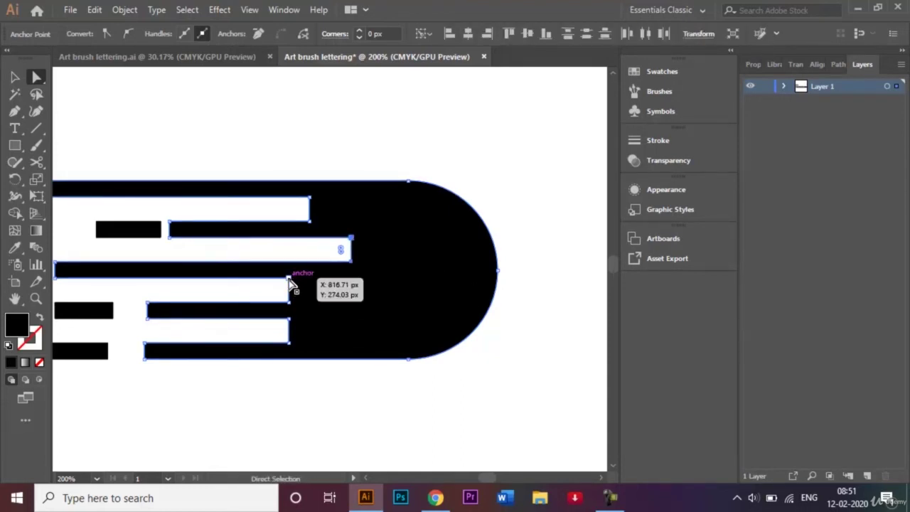
# - Extend the third white gap from the top about five times as far into the cap as the first one
pyautogui.click(290, 280)
pyautogui.keyDown('shift'); pyautogui.click(290, 302); pyautogui.keyUp('shift')
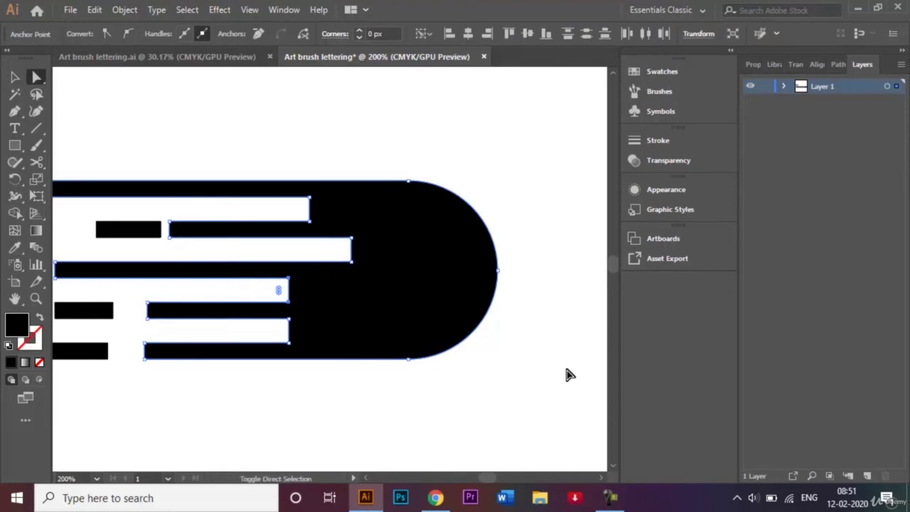
pyautogui.press('Right')
pyautogui.press('Right')
pyautogui.press('Right')
pyautogui.press('Right')
pyautogui.press('Right')
pyautogui.press('Right')
pyautogui.press('Right')
pyautogui.press('Right')
pyautogui.press('Right')
pyautogui.press('Right')
pyautogui.press('Right')
pyautogui.press('Right')
pyautogui.press('Right')
pyautogui.press('Right')
pyautogui.press('Right')
pyautogui.press('Right')
pyautogui.press('Right')
pyautogui.press('Right')
pyautogui.press('Right')
pyautogui.press('Right')
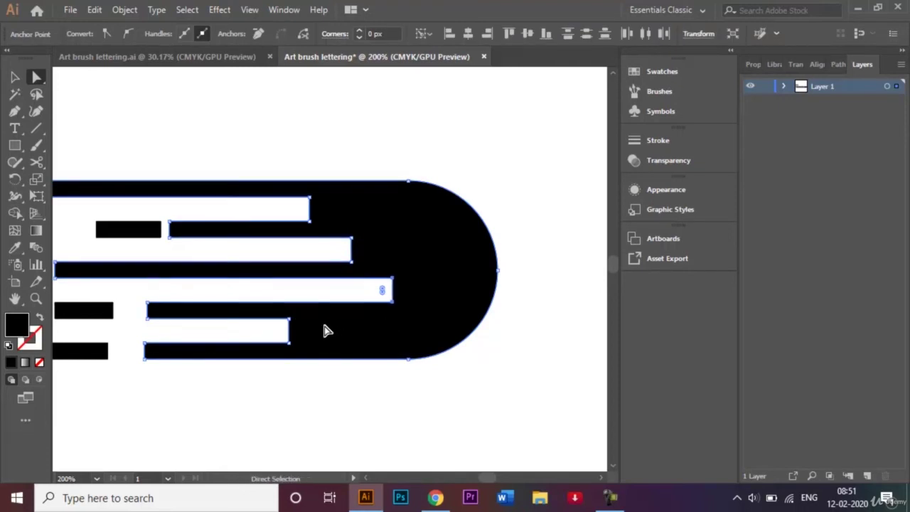
# - Shorten the lowest white gap by shifting its two end anchors left about as far as the topmost gap was extended
pyautogui.click(290, 319)
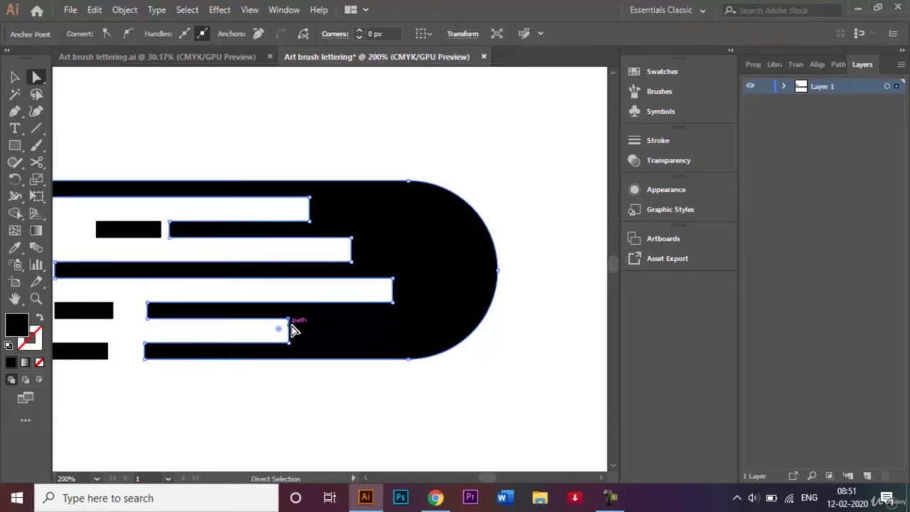
pyautogui.keyDown('shift'); pyautogui.click(290, 342); pyautogui.keyUp('shift')
pyautogui.press('Left')
pyautogui.press('Left')
pyautogui.press('Left')
pyautogui.press('Left')
pyautogui.press('Left')
pyautogui.press('Left')
pyautogui.press('Left')
pyautogui.press('Left')
pyautogui.press('Left')
pyautogui.press('Left')
pyautogui.press('Left')
pyautogui.press('Left')
pyautogui.press('Left')
pyautogui.press('Left')
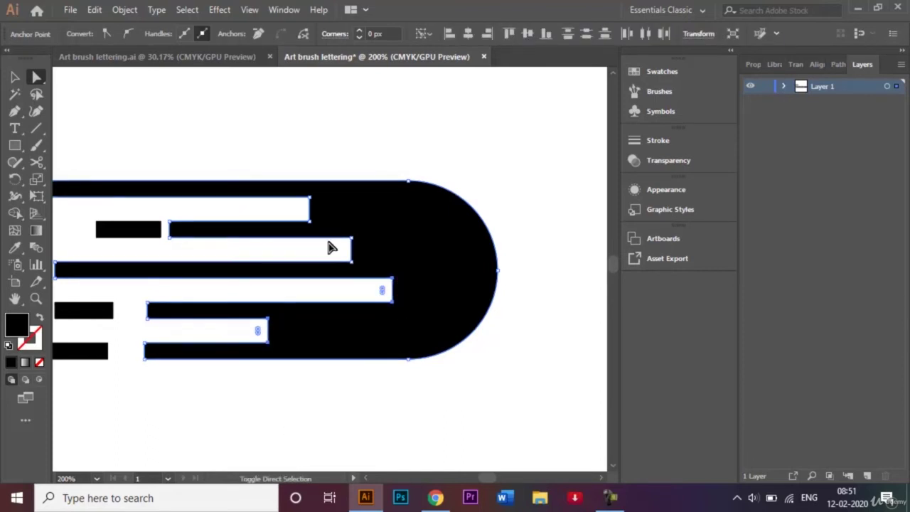
# - Round the end corners of all four white gaps in the cap into semicircles, radius about 5.8 px, and deselect the shape
pyautogui.click(352, 256)
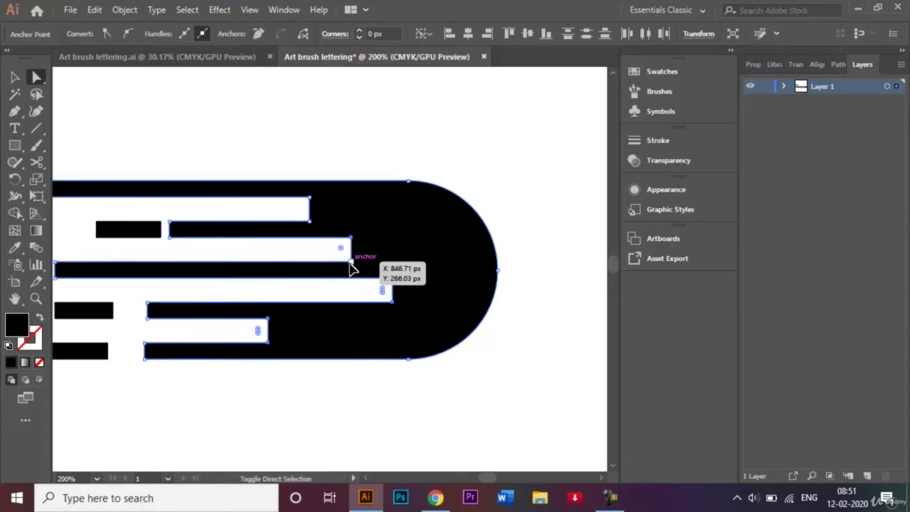
pyautogui.keyDown('shift'); pyautogui.click(309, 199); pyautogui.keyUp('shift')
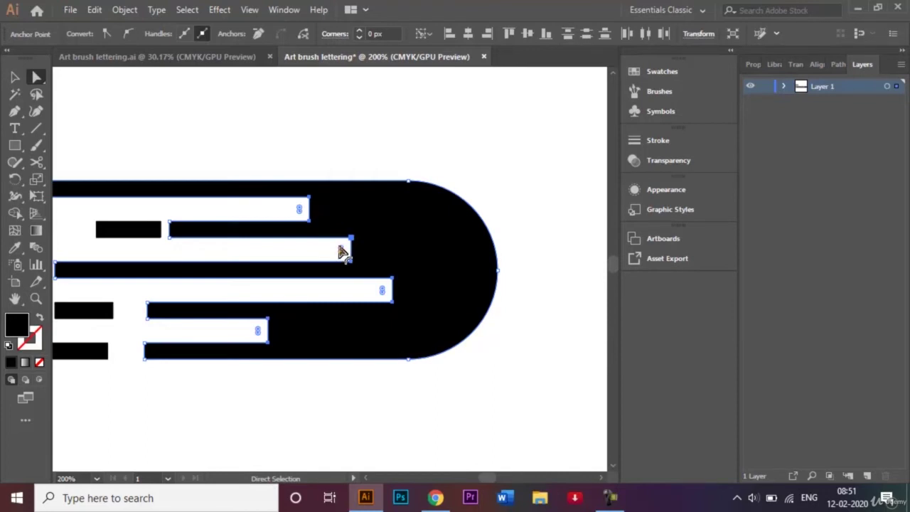
pyautogui.moveTo(340, 249); pyautogui.dragTo(292, 249)
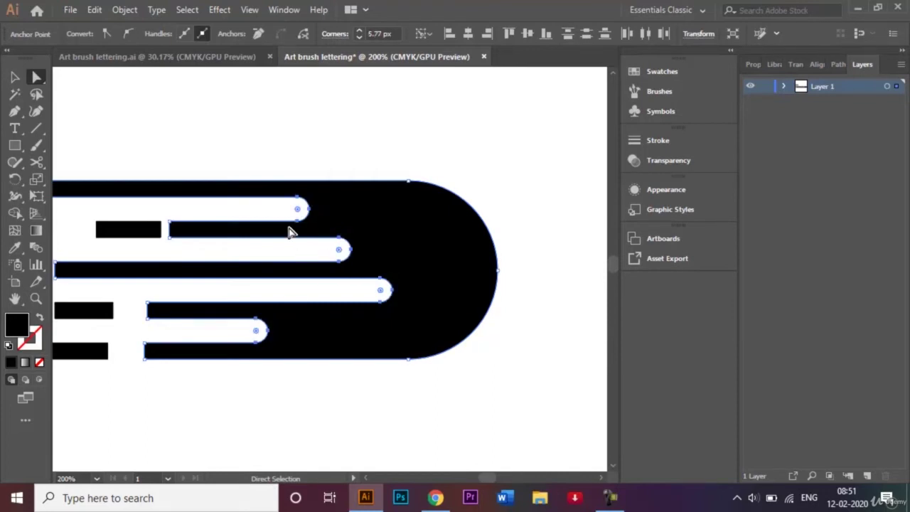
pyautogui.click(14, 77)
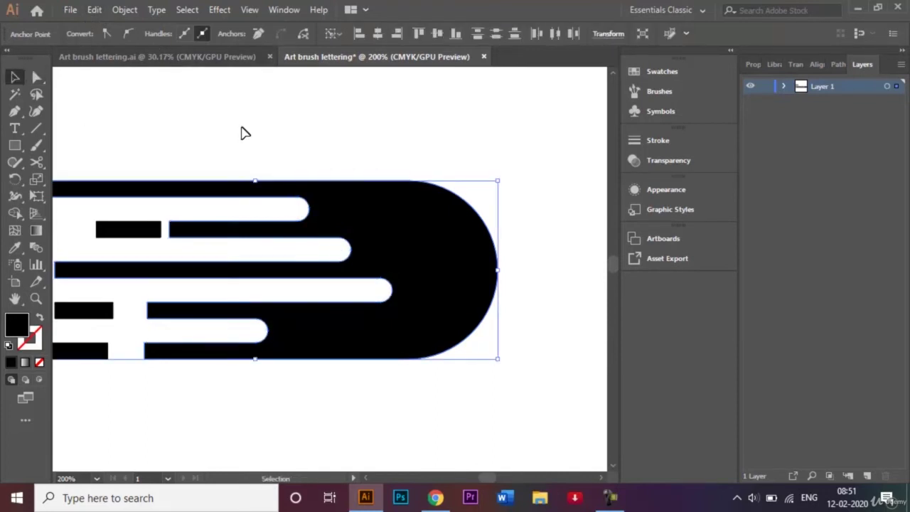
pyautogui.click(449, 355)
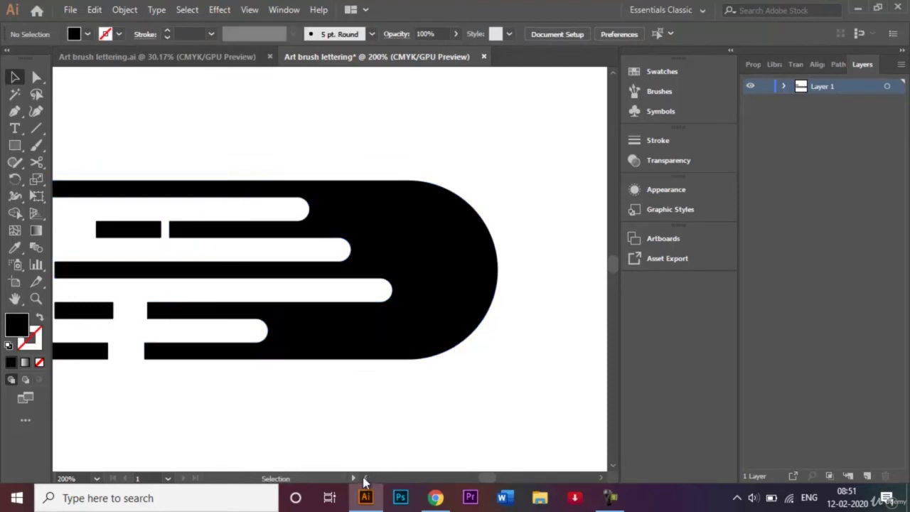
# - Draw a black rectangle across the lines near the strip's left end and stretch it to the full height of the five lines
pyautogui.hscroll(-10, 363, 482)
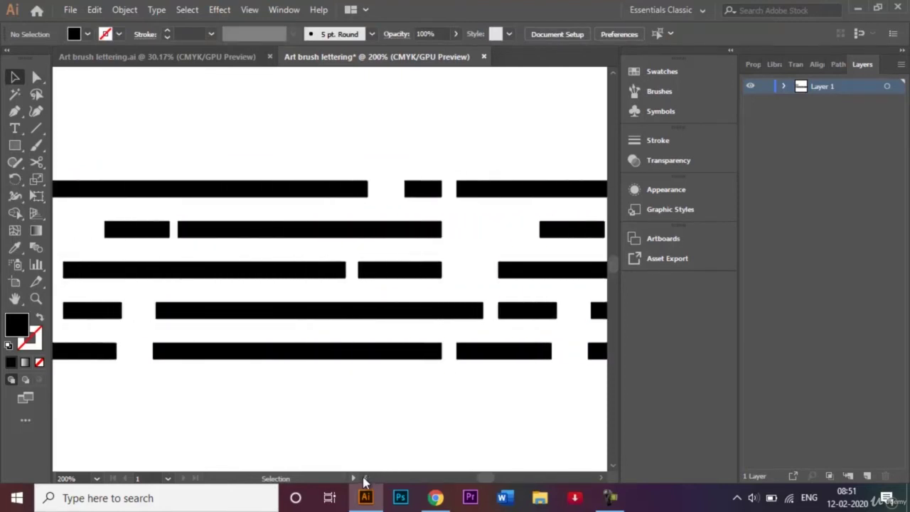
pyautogui.hscroll(-10, 363, 483)
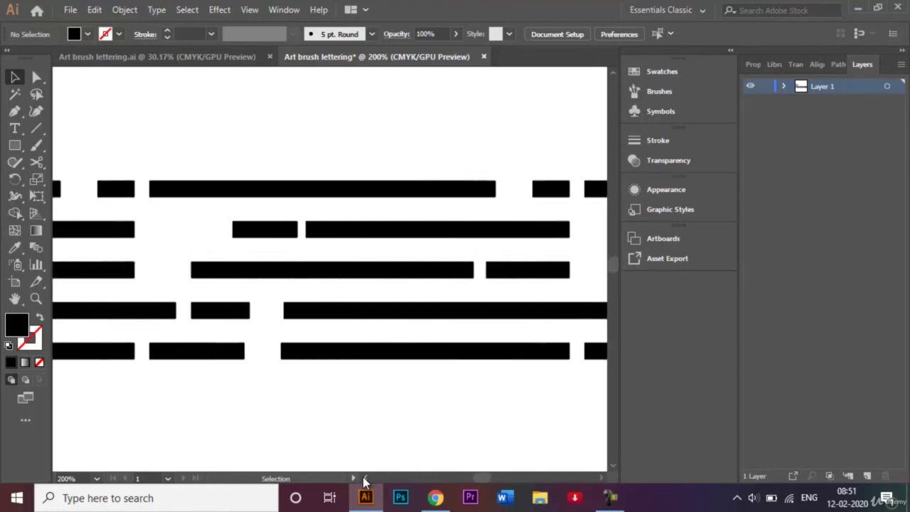
pyautogui.hscroll(-10, 363, 482)
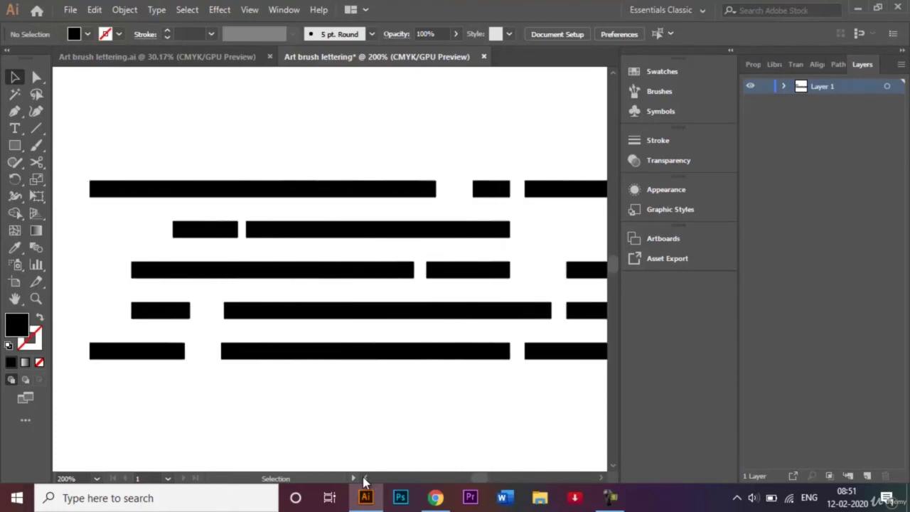
pyautogui.hscroll(-3, 363, 482)
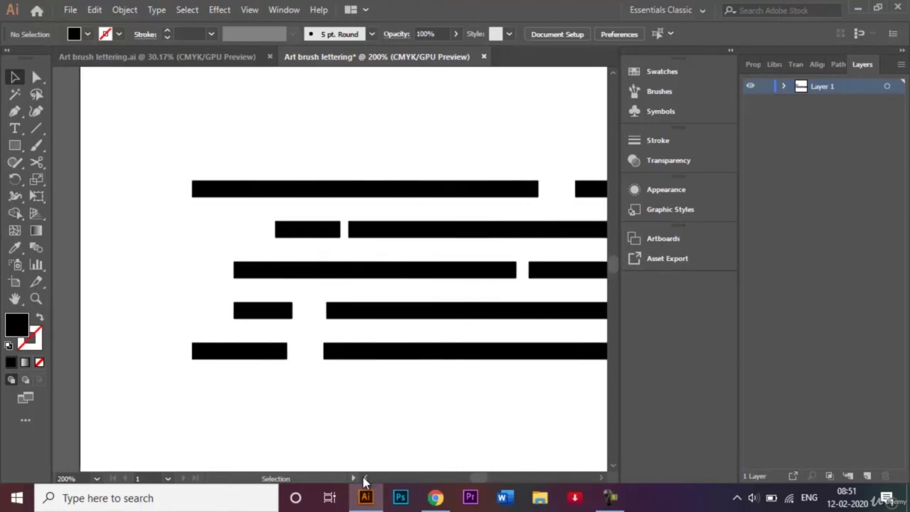
pyautogui.click(15, 146)
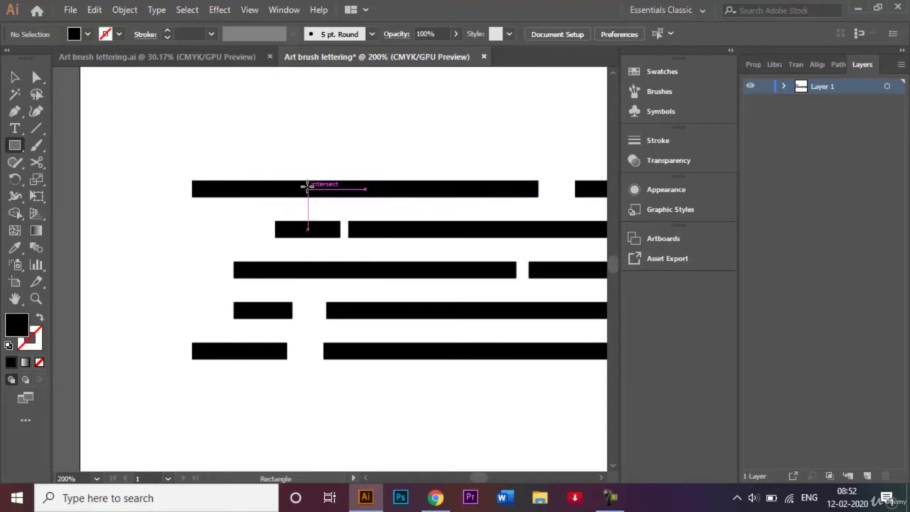
pyautogui.moveTo(307, 188); pyautogui.dragTo(419, 355)
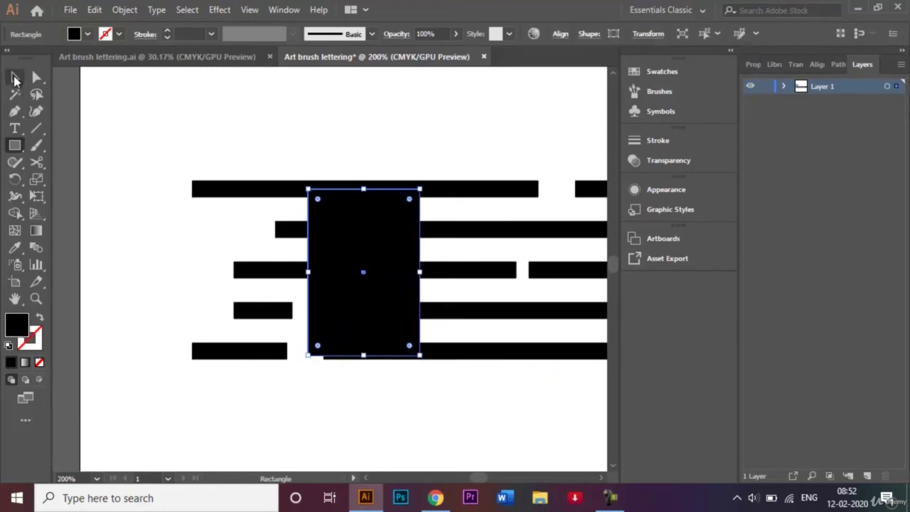
pyautogui.click(16, 78)
pyautogui.moveTo(366, 188); pyautogui.dragTo(364, 181)
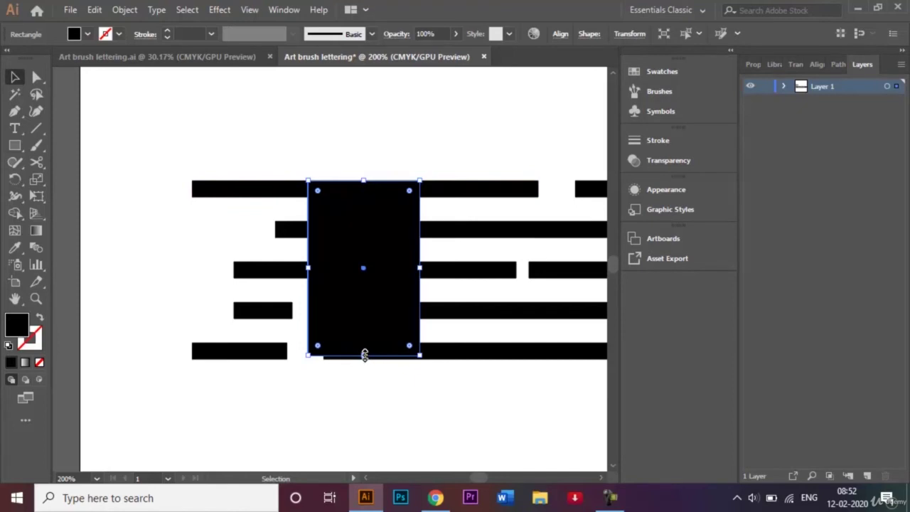
pyautogui.moveTo(364, 354); pyautogui.dragTo(365, 362)
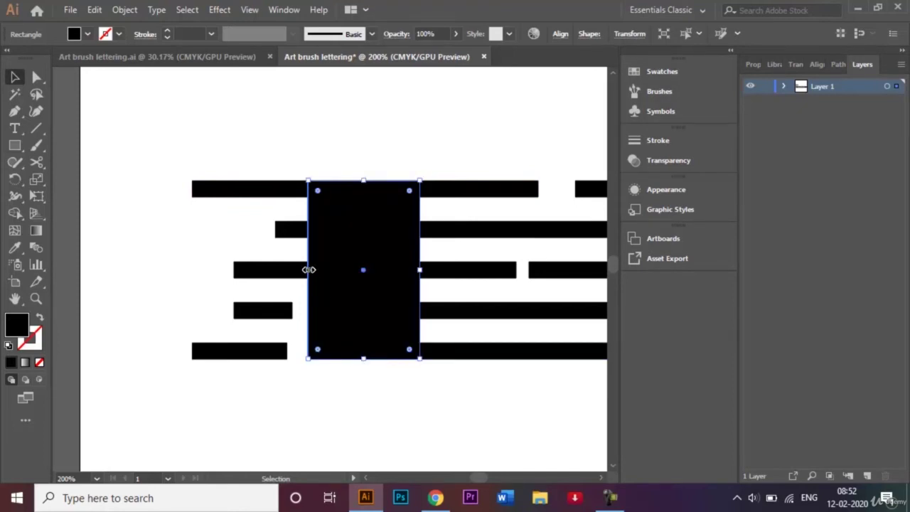
# - Move the leftmost piece of the bottom line right until its end meets the new block
pyautogui.click(36, 77)
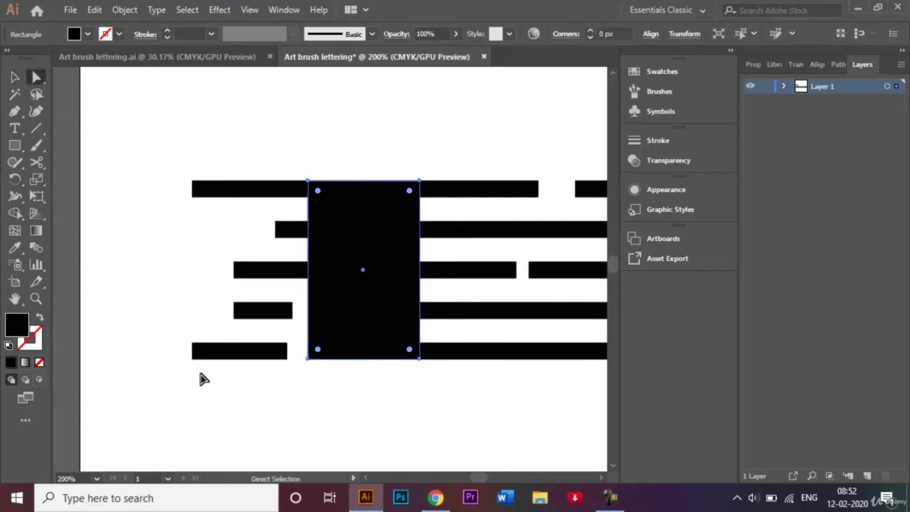
pyautogui.click(269, 357)
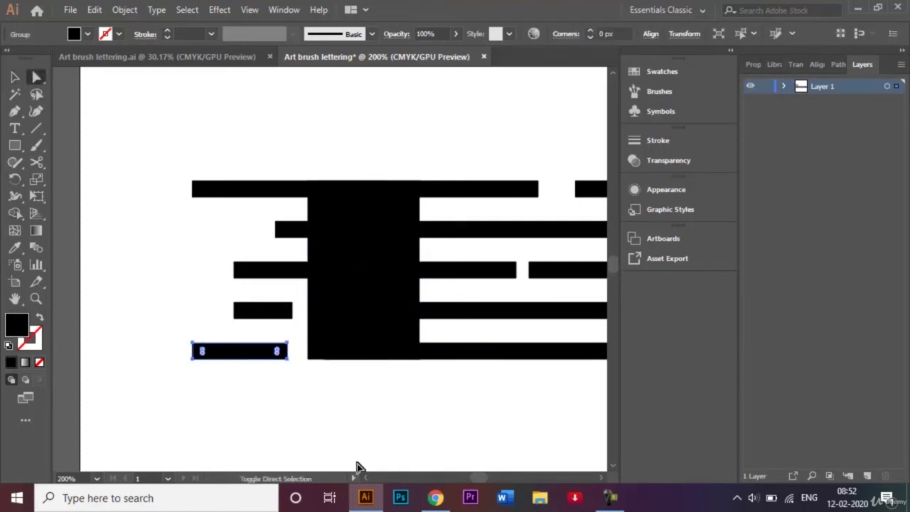
pyautogui.press('Right')
pyautogui.press('Right')
pyautogui.press('Right')
pyautogui.press('Right')
pyautogui.press('Right')
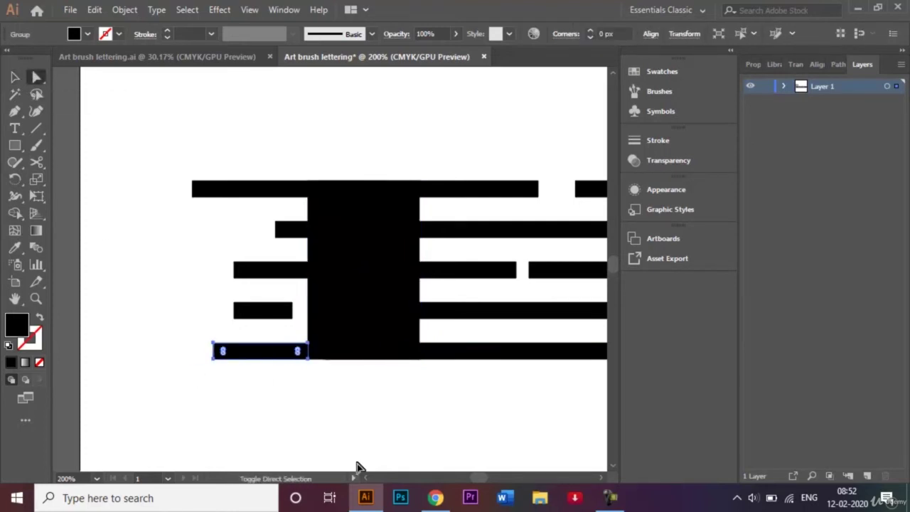
# - Move the leftmost piece of the fourth line right so that its end slightly overlaps the block
pyautogui.click(281, 313)
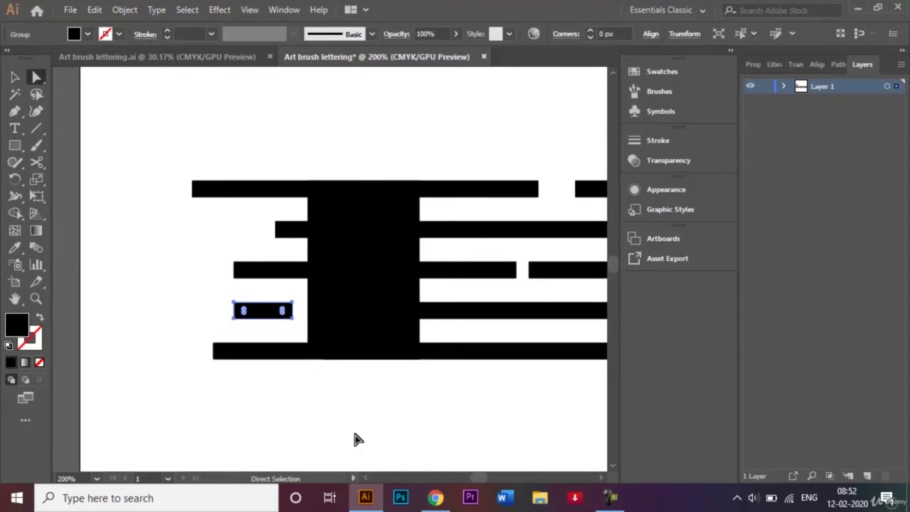
pyautogui.press('Right')
pyautogui.press('Right')
pyautogui.press('Right')
pyautogui.press('Right')
pyautogui.press('Right')
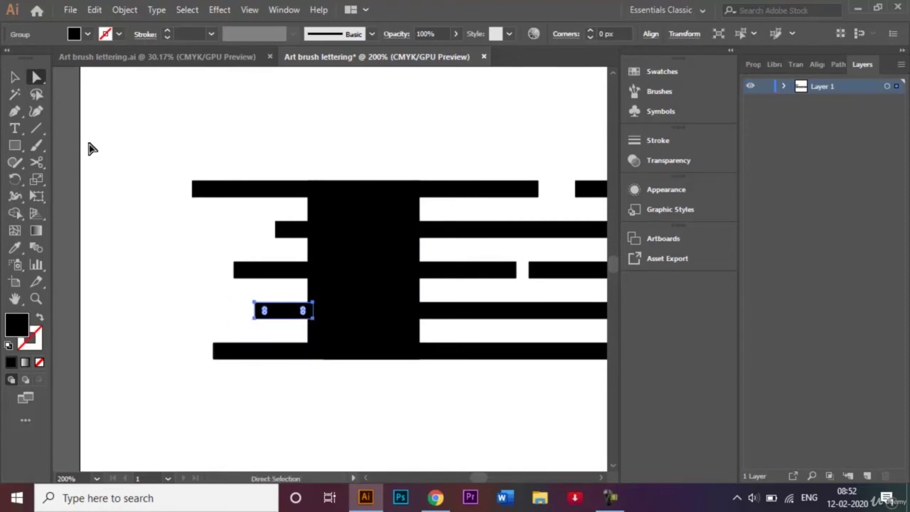
# - Merge the new block with the five lines crossing or touching it using Shape Builder, and leave the result deselected
pyautogui.click(15, 77)
pyautogui.click(220, 110)
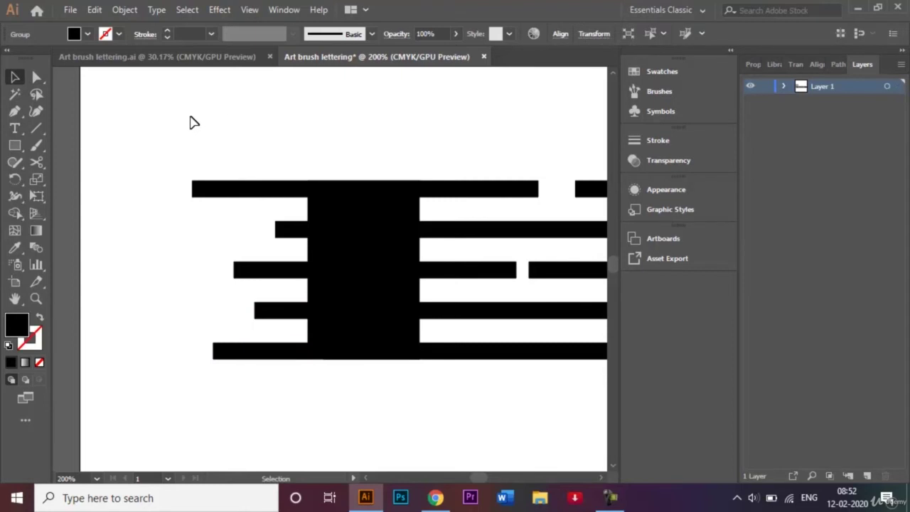
pyautogui.moveTo(189, 116); pyautogui.dragTo(425, 399)
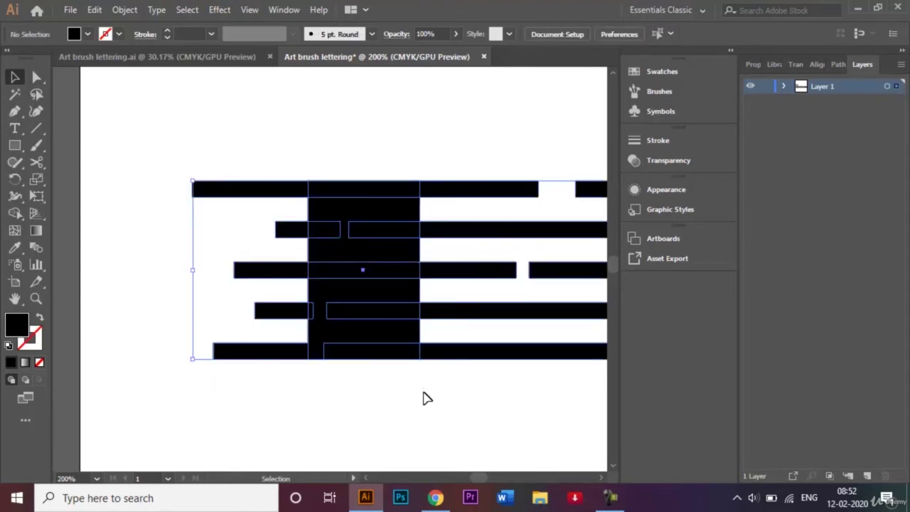
pyautogui.click(15, 214)
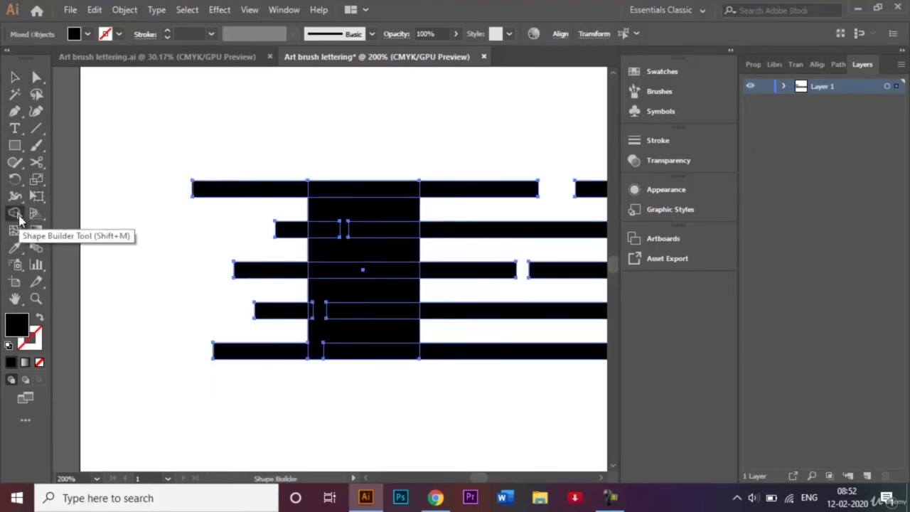
pyautogui.moveTo(280, 192); pyautogui.dragTo(459, 199)
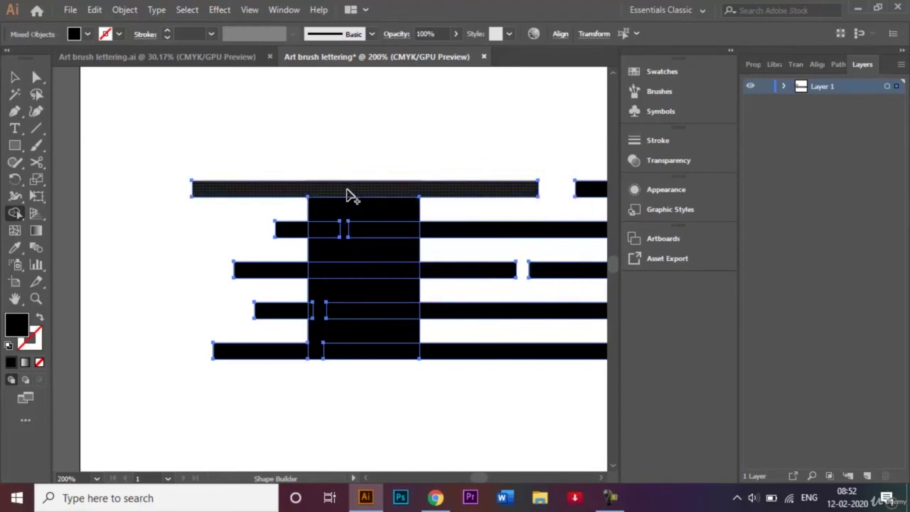
pyautogui.moveTo(348, 193)
pyautogui.mouseDown()
pyautogui.moveTo(333, 228)
pyautogui.moveTo(376, 231)
pyautogui.mouseUp()
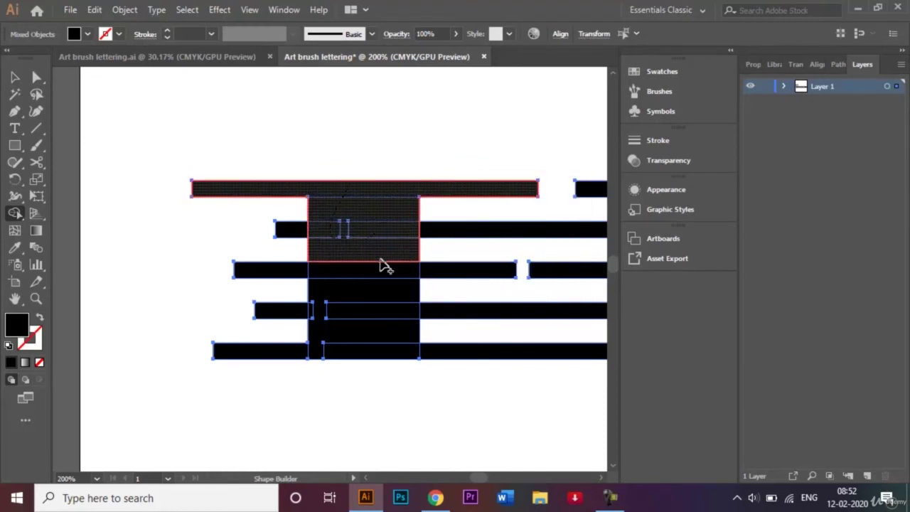
pyautogui.moveTo(384, 266); pyautogui.dragTo(305, 315)
pyautogui.moveTo(291, 275); pyautogui.dragTo(436, 274)
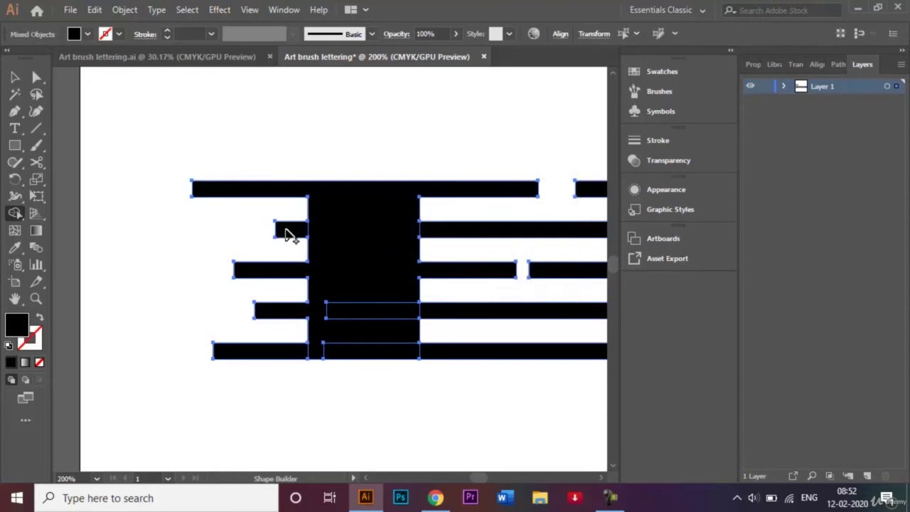
pyautogui.moveTo(288, 230); pyautogui.dragTo(448, 232)
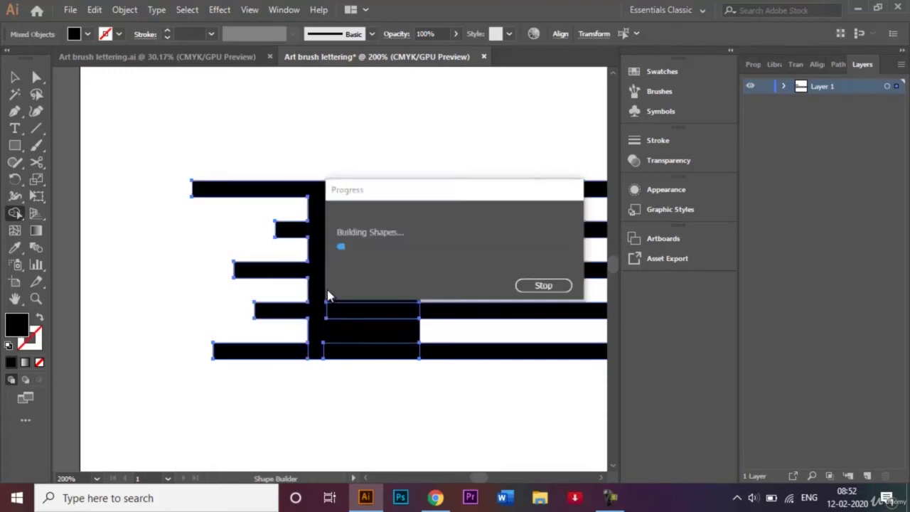
pyautogui.moveTo(290, 317)
pyautogui.mouseDown()
pyautogui.moveTo(465, 312)
pyautogui.moveTo(363, 346)
pyautogui.mouseUp()
pyautogui.moveTo(290, 355); pyautogui.dragTo(456, 360)
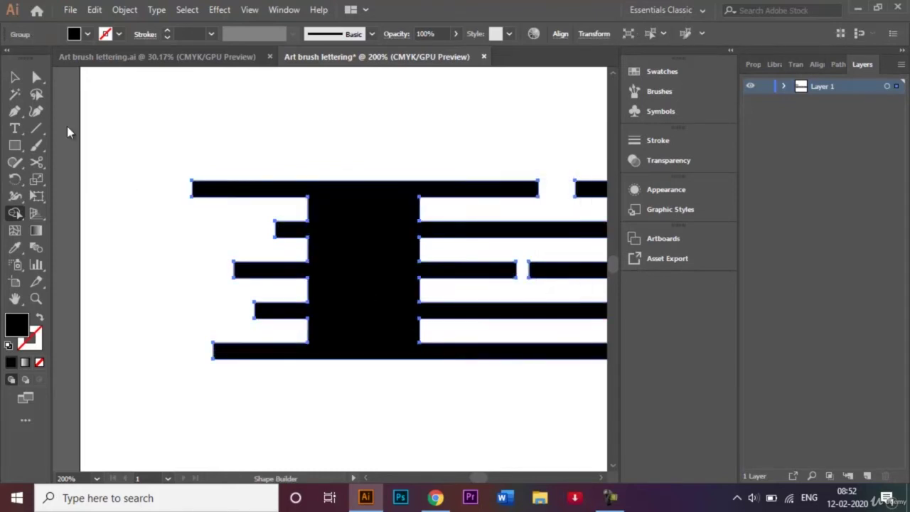
pyautogui.click(37, 77)
pyautogui.click(185, 105)
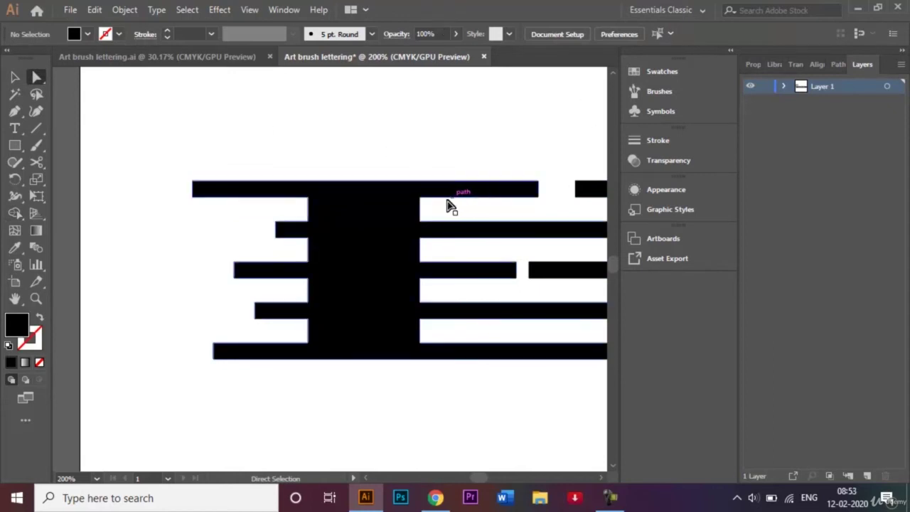
# - Shift the two end anchors of the topmost white gap on the block's right side a short way right
pyautogui.click(420, 198)
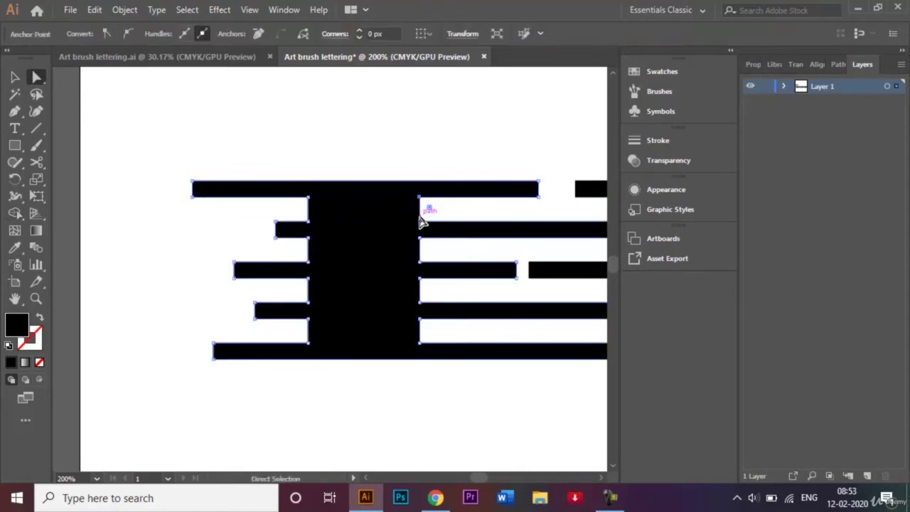
pyautogui.keyDown('shift'); pyautogui.click(420, 221); pyautogui.keyUp('shift')
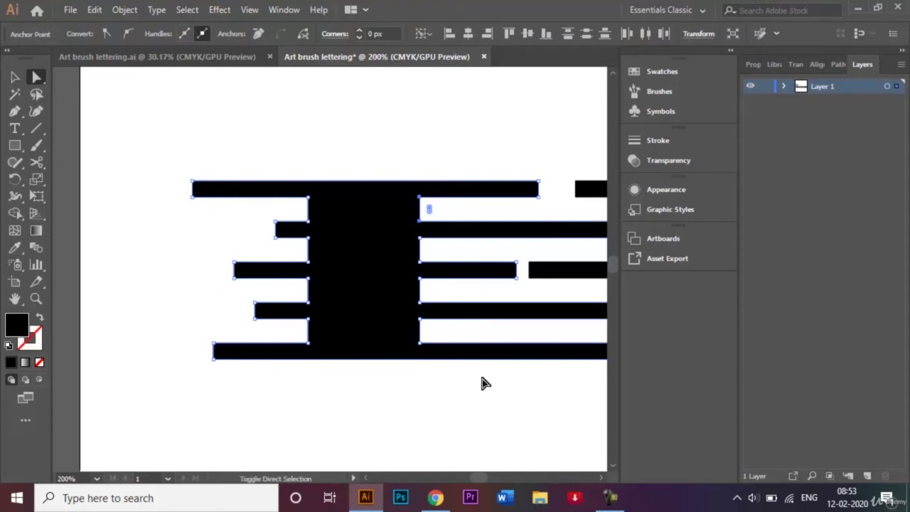
pyautogui.hotkey('shift', 'Right')
# - Shift the two end anchors of the second white gap on the block's right side 10 px left
pyautogui.click(420, 239)
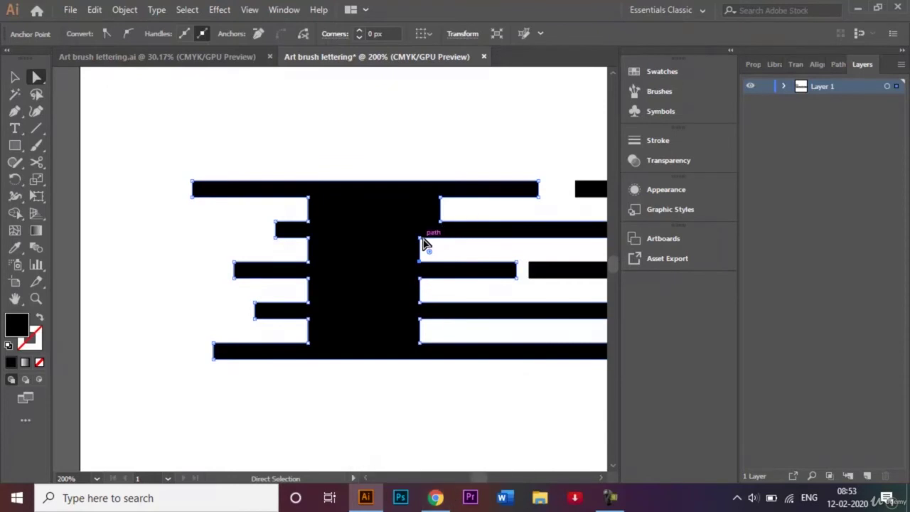
pyautogui.click(423, 243)
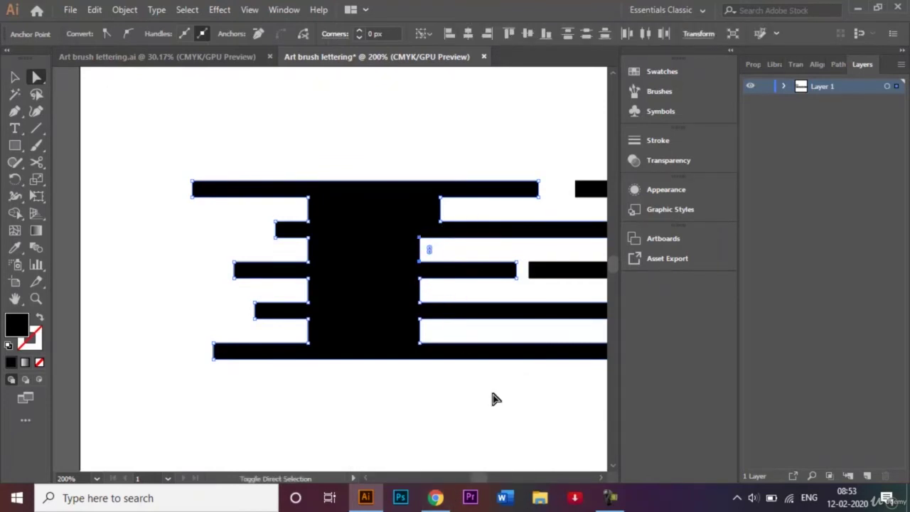
pyautogui.hotkey('shift', 'Left')
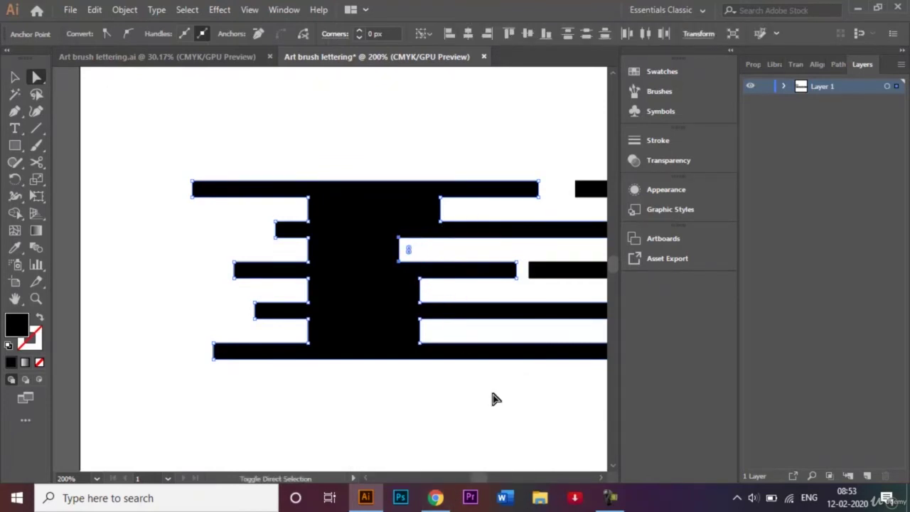
pyautogui.hotkey('ctrl', 'a')
# - Shift the two end anchors of the third white gap on the block's right side 20 px left
pyautogui.click(419, 281)
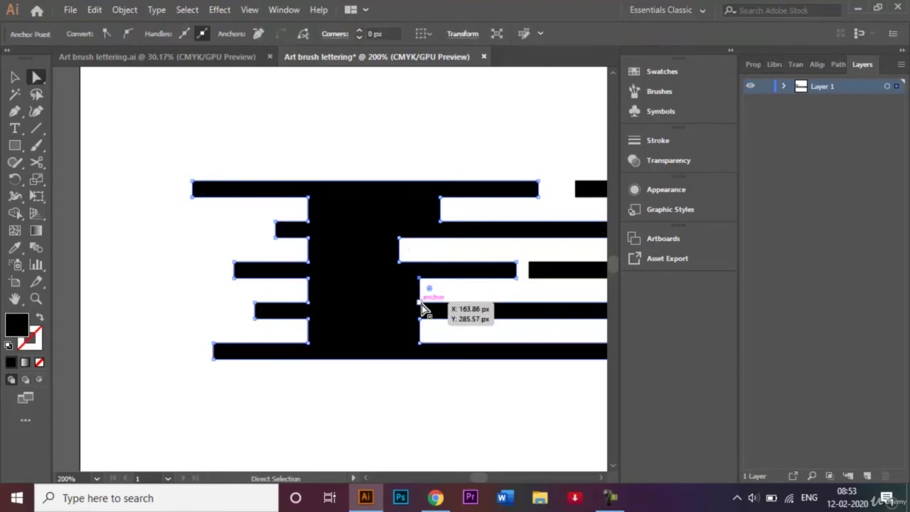
pyautogui.keyDown('shift'); pyautogui.click(419, 280); pyautogui.keyUp('shift')
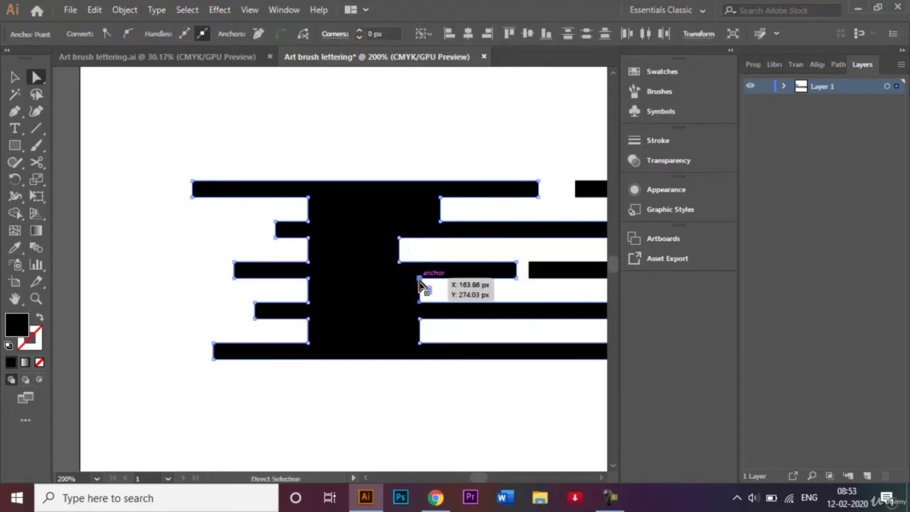
pyautogui.hotkey('shift', 'Left')
pyautogui.hotkey('shift', 'Left')
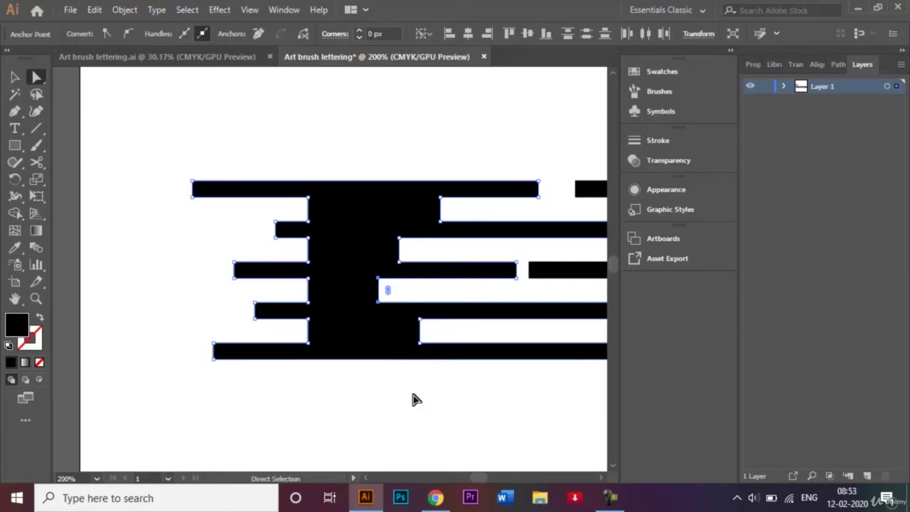
# - Shift the two end anchors of the bottom white gap on the block's right side 10 px right
pyautogui.click(421, 321)
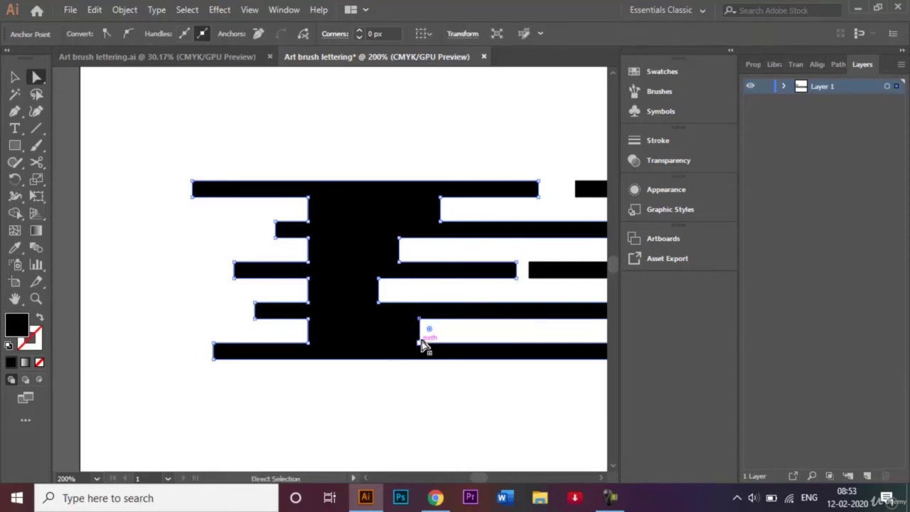
pyautogui.keyDown('shift'); pyautogui.click(422, 346); pyautogui.keyUp('shift')
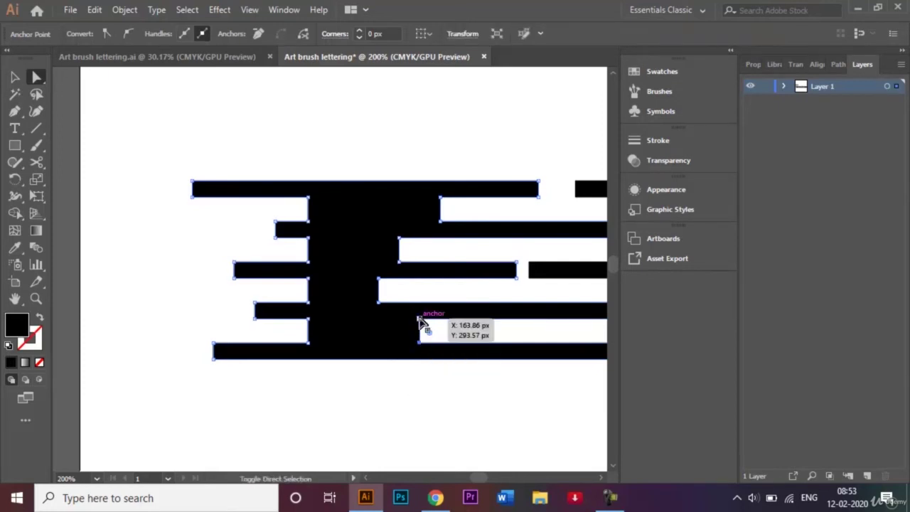
pyautogui.keyDown('shift'); pyautogui.click(420, 322); pyautogui.keyUp('shift')
pyautogui.hotkey('shift', 'Right')
# - Shift the two end anchors of the bottom white gap on the block's left side 20 px right
pyautogui.click(309, 321)
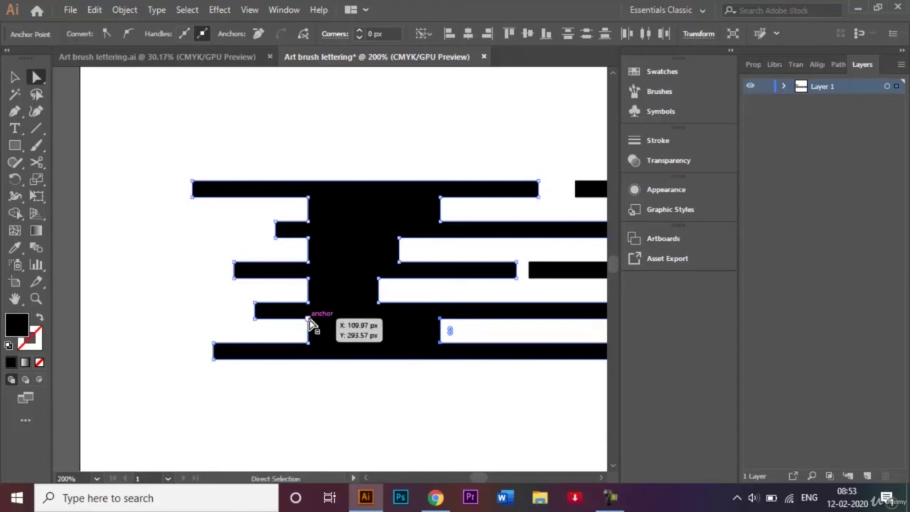
pyautogui.click(325, 377)
pyautogui.click(308, 342)
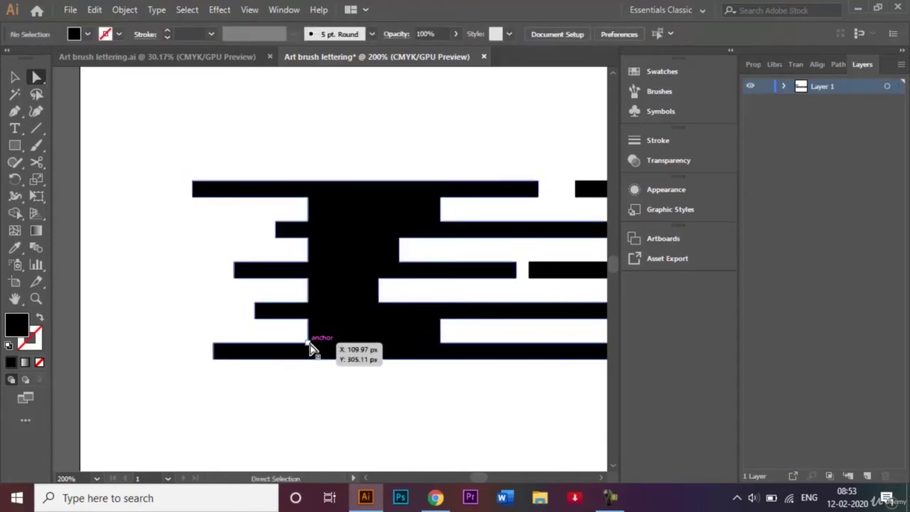
pyautogui.click(307, 321)
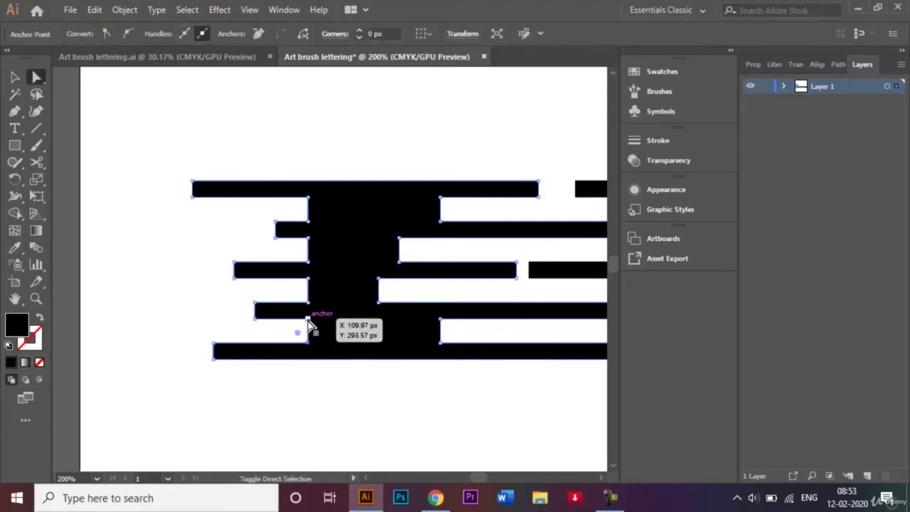
pyautogui.hotkey('shift', 'Right')
pyautogui.hotkey('shift', 'Right')
pyautogui.hotkey('shift', 'Right')
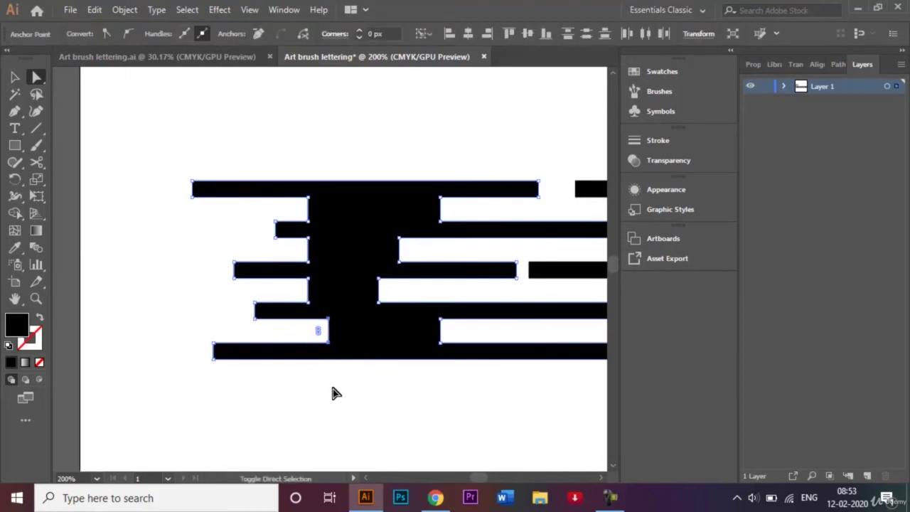
# - Shift the two end anchors of the third white gap on the block's left side 20 px right, level with the bottom gap's end
pyautogui.click(310, 262)
pyautogui.click(309, 279)
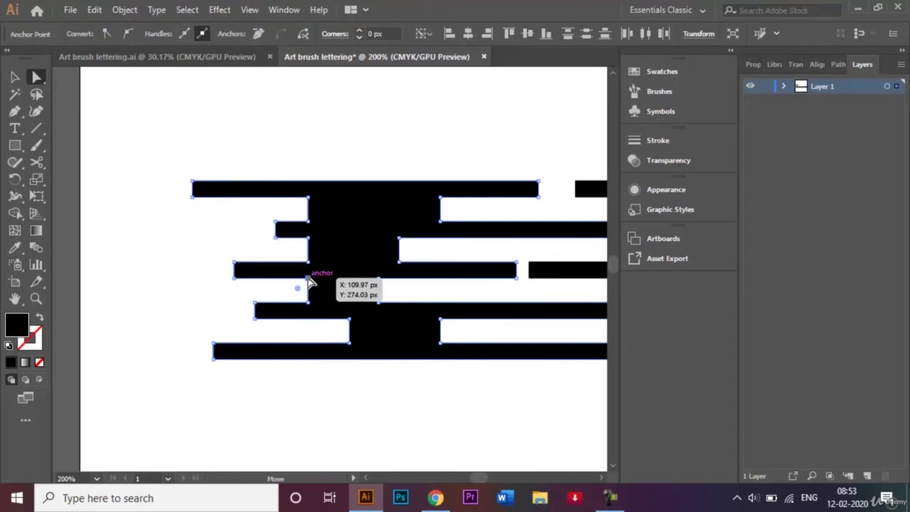
pyautogui.keyDown('shift'); pyautogui.click(310, 303); pyautogui.keyUp('shift')
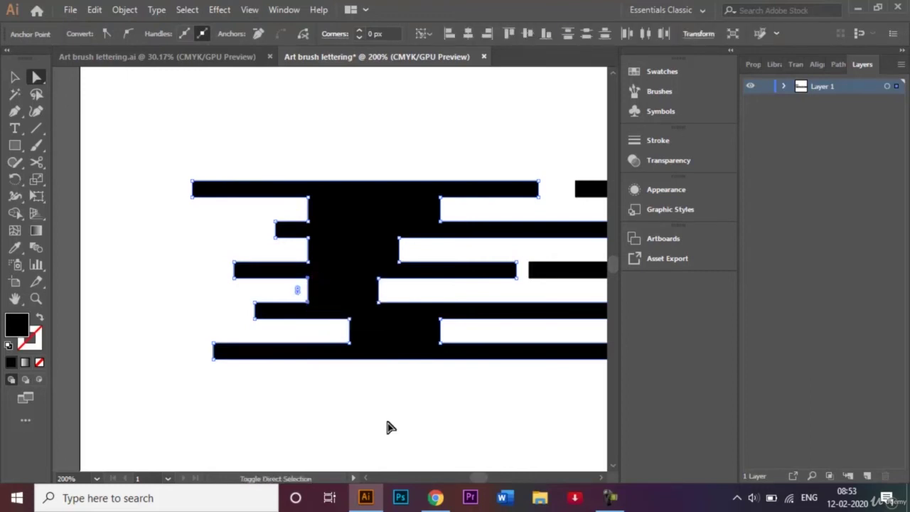
pyautogui.hotkey('shift', 'Right')
pyautogui.hotkey('shift', 'Right')
pyautogui.hotkey('shift', 'Right')
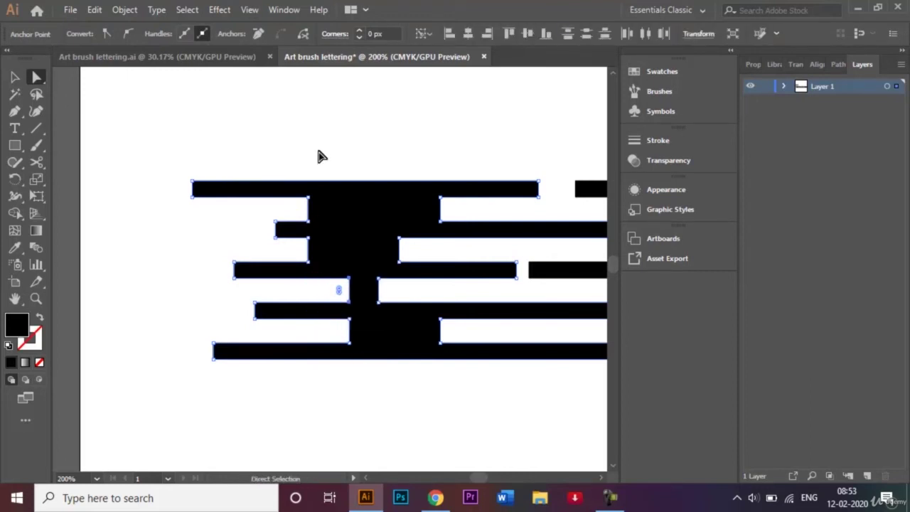
# - Shift the two end anchors of the topmost white gap on the block's left side 20 px right
pyautogui.click(309, 199)
pyautogui.moveTo(309, 200); pyautogui.dragTo(309, 228)
pyautogui.hotkey('ctrl', 'z')
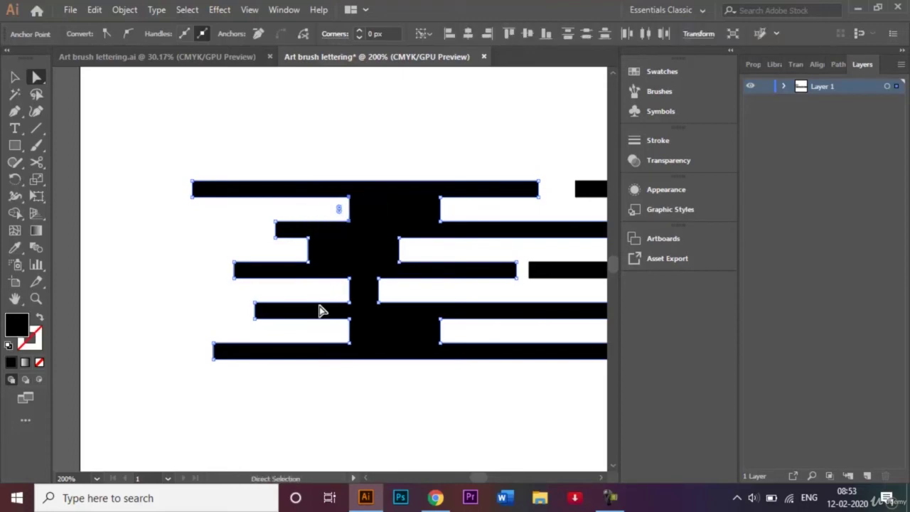
# - Add the second left gap's end anchors to the selection and shift the top two left gap ends 20 px right together
pyautogui.click(309, 240)
pyautogui.click(309, 263)
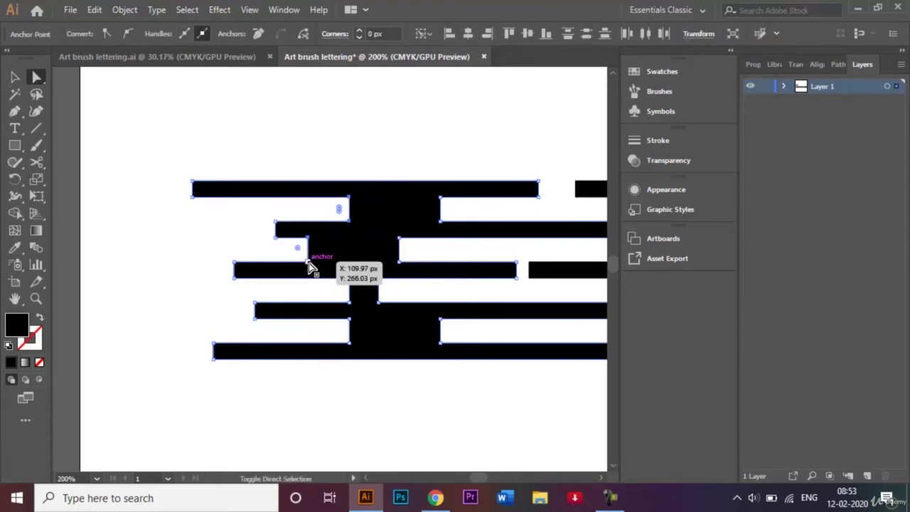
pyautogui.hotkey('shift', 'Right')
pyautogui.hotkey('shift', 'Right')
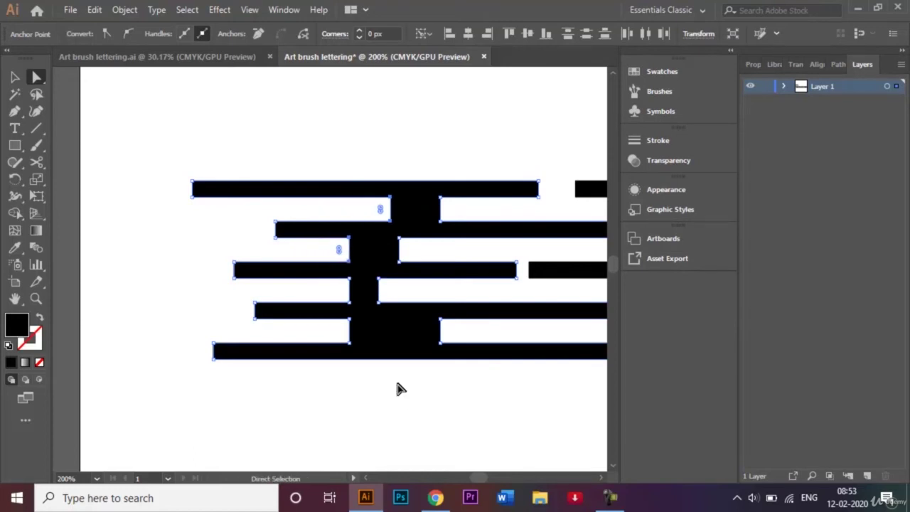
# - Shift only the two end anchors of the second white gap on the block's left side back 10 px left
pyautogui.click(372, 393)
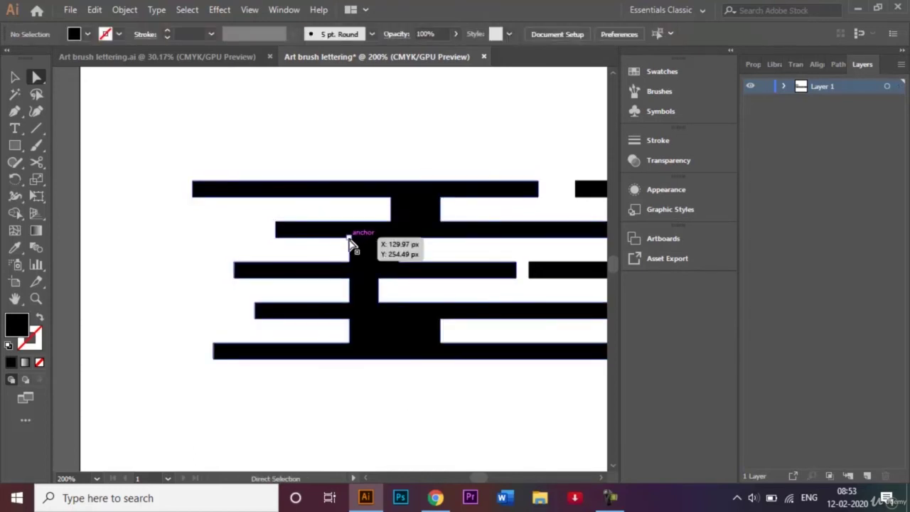
pyautogui.click(350, 263)
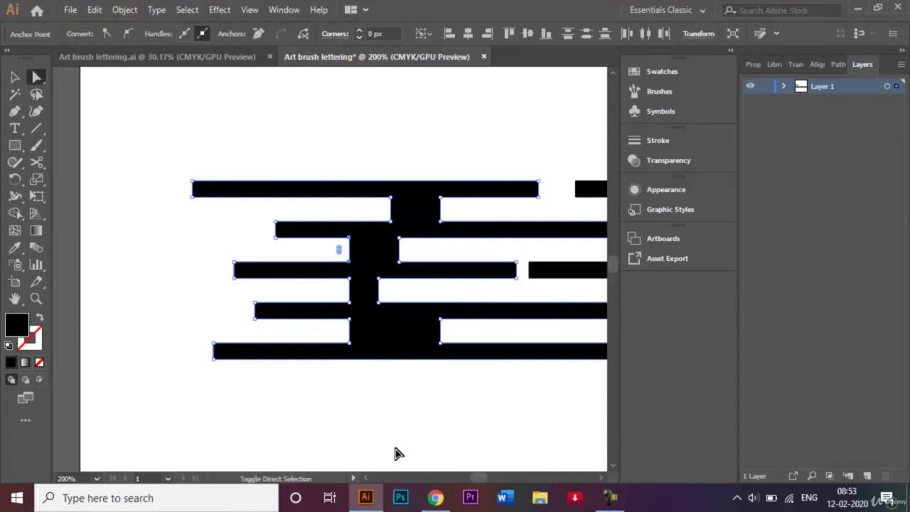
pyautogui.hotkey('shift', 'Left')
pyautogui.hotkey('shift', 'Left')
# - Fully round the inner ends of all four white gaps on the block's left side, with a corner radius of 5.77 px
pyautogui.keyDown('shift'); pyautogui.click(390, 198); pyautogui.keyUp('shift')
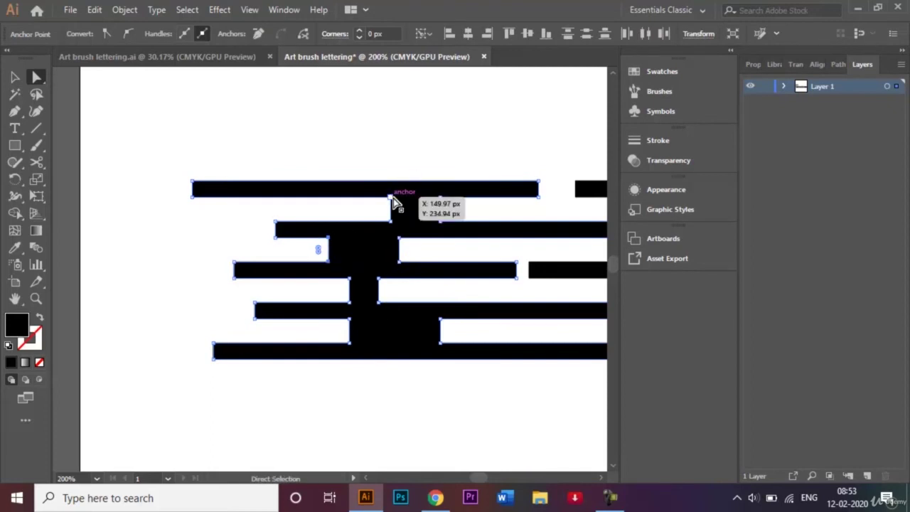
pyautogui.keyDown('shift'); pyautogui.click(390, 221); pyautogui.keyUp('shift')
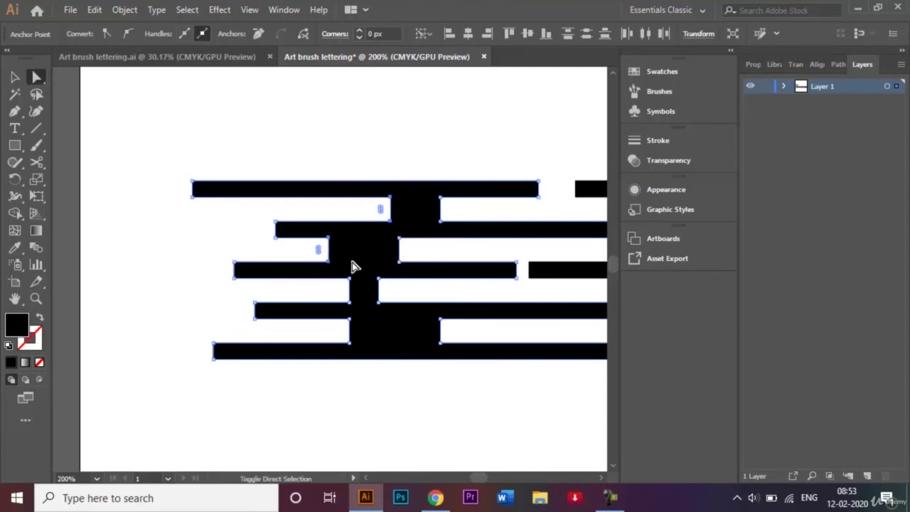
pyautogui.keyDown('shift'); pyautogui.click(348, 279); pyautogui.keyUp('shift')
pyautogui.moveTo(349, 299); pyautogui.dragTo(348, 307)
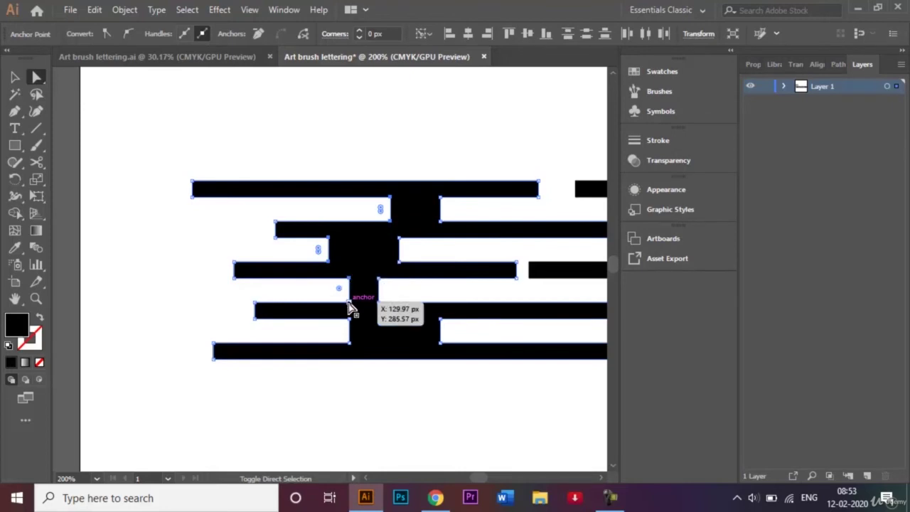
pyautogui.keyDown('shift'); pyautogui.click(348, 320); pyautogui.keyUp('shift')
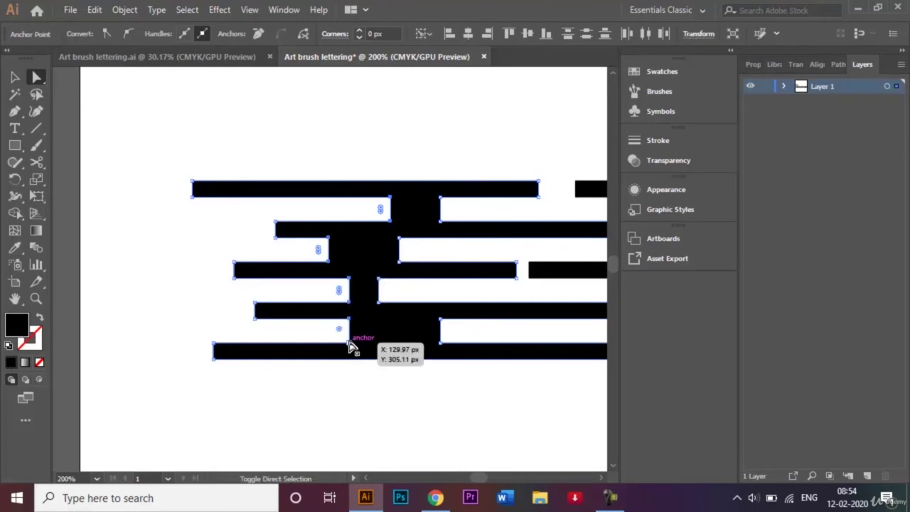
pyautogui.moveTo(338, 330); pyautogui.dragTo(336, 331)
# - Fully round the two corners at the left end of the top line
pyautogui.click(192, 186)
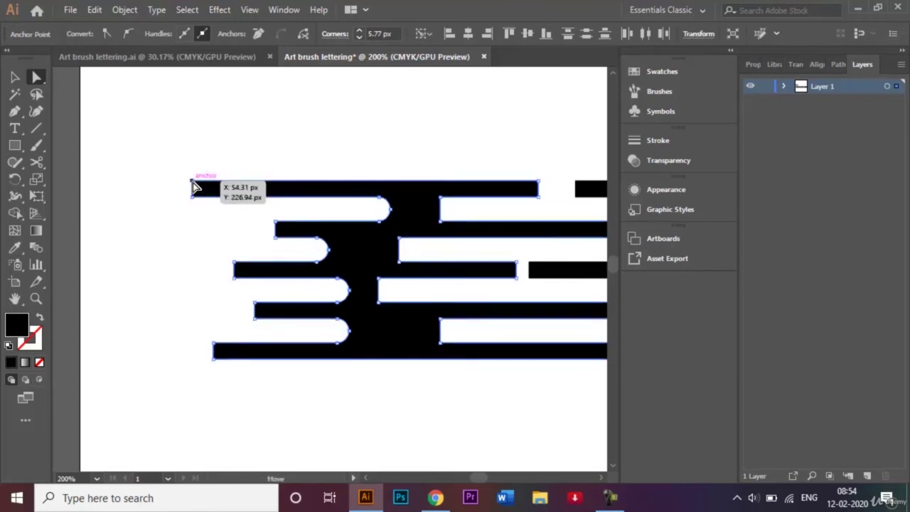
pyautogui.keyDown('shift'); pyautogui.click(192, 194); pyautogui.keyUp('shift')
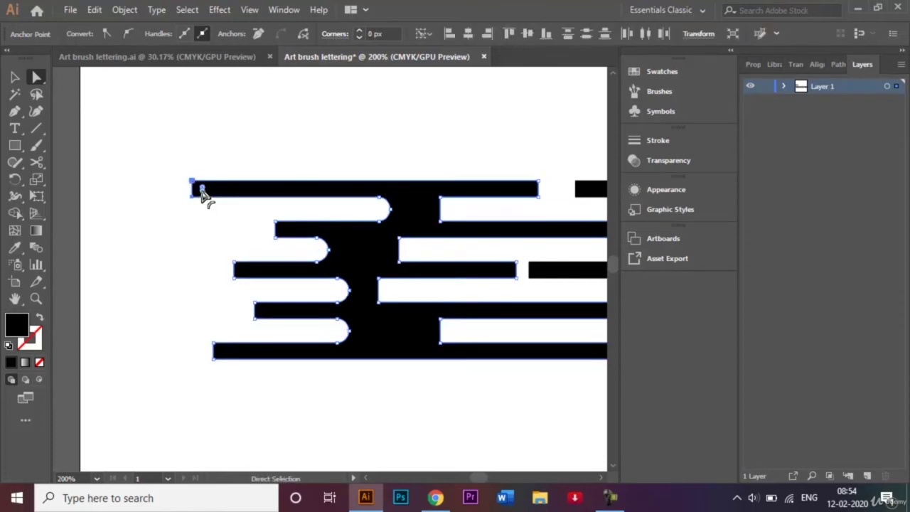
pyautogui.moveTo(205, 192); pyautogui.dragTo(234, 189)
# - Fully round the left ends of the third, fourth and bottom lines together, with a corner radius of 4 px
pyautogui.click(237, 277)
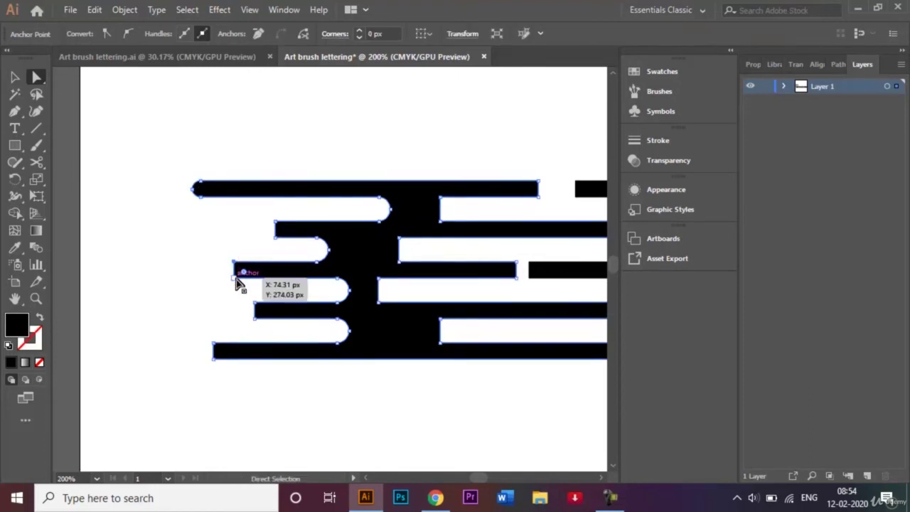
pyautogui.keyDown('shift'); pyautogui.click(253, 307); pyautogui.keyUp('shift')
pyautogui.moveTo(254, 307); pyautogui.dragTo(257, 327)
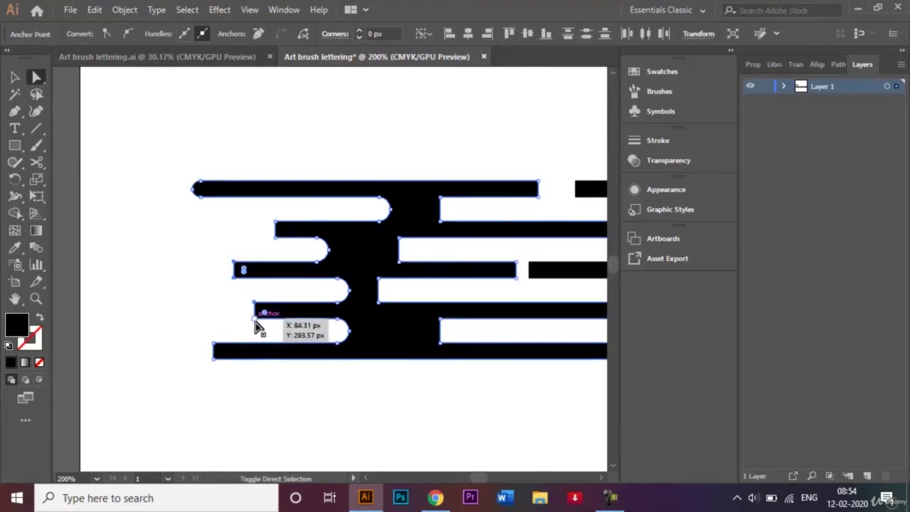
pyautogui.keyDown('shift'); pyautogui.click(214, 344); pyautogui.keyUp('shift')
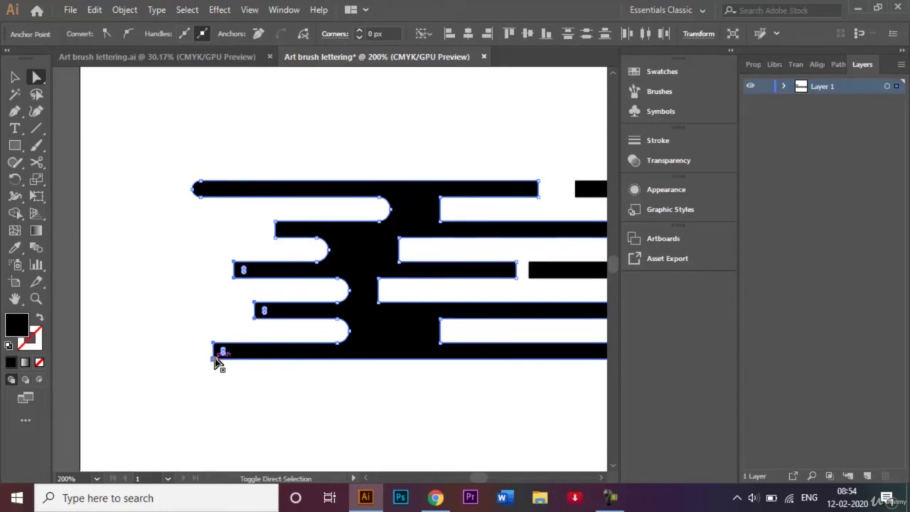
pyautogui.moveTo(223, 355); pyautogui.dragTo(276, 355)
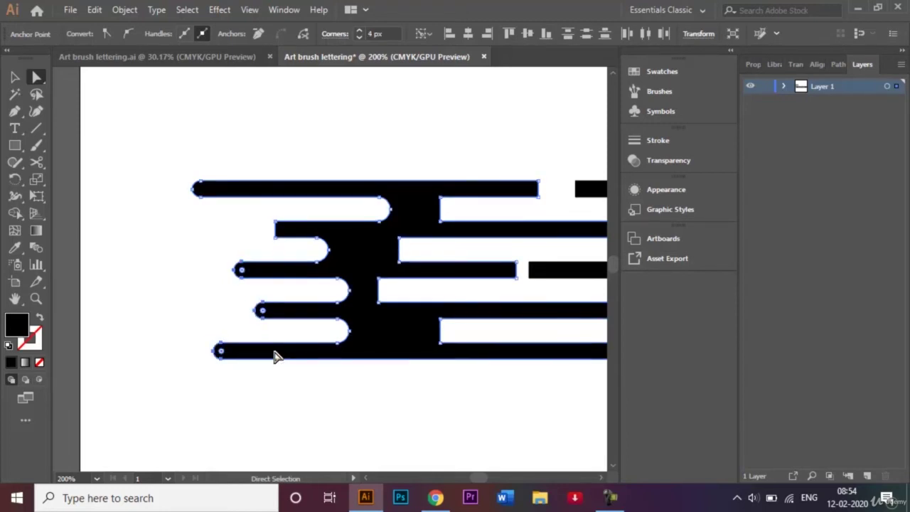
# - Fully round the two corners at the left end of the second line
pyautogui.click(276, 224)
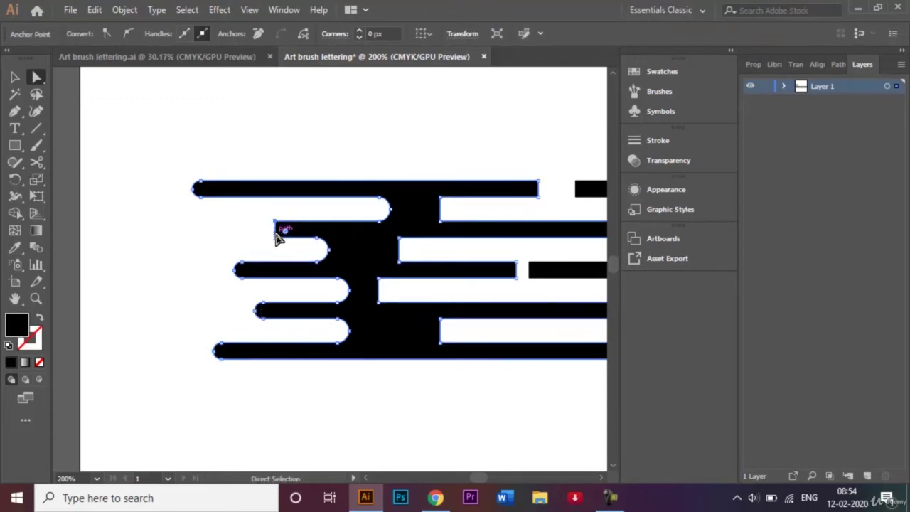
pyautogui.keyDown('shift'); pyautogui.click(277, 238); pyautogui.keyUp('shift')
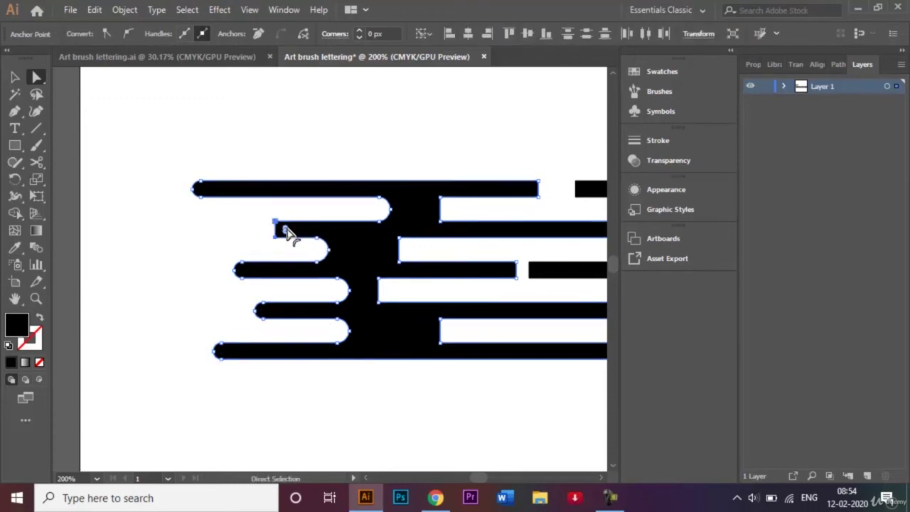
pyautogui.moveTo(288, 233); pyautogui.dragTo(310, 235)
# - Round the inner ends of the four white gaps right of the block and the top and third lines' right ends, with a 4 px radius
pyautogui.click(440, 198)
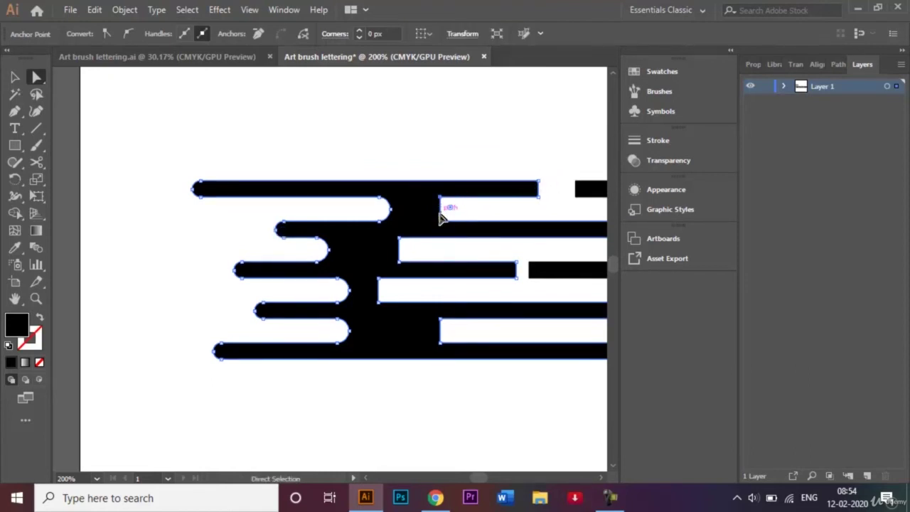
pyautogui.keyDown('shift'); pyautogui.click(440, 216); pyautogui.keyUp('shift')
pyautogui.press('shift')
pyautogui.press('shift')
pyautogui.press('shift')
pyautogui.press('shift')
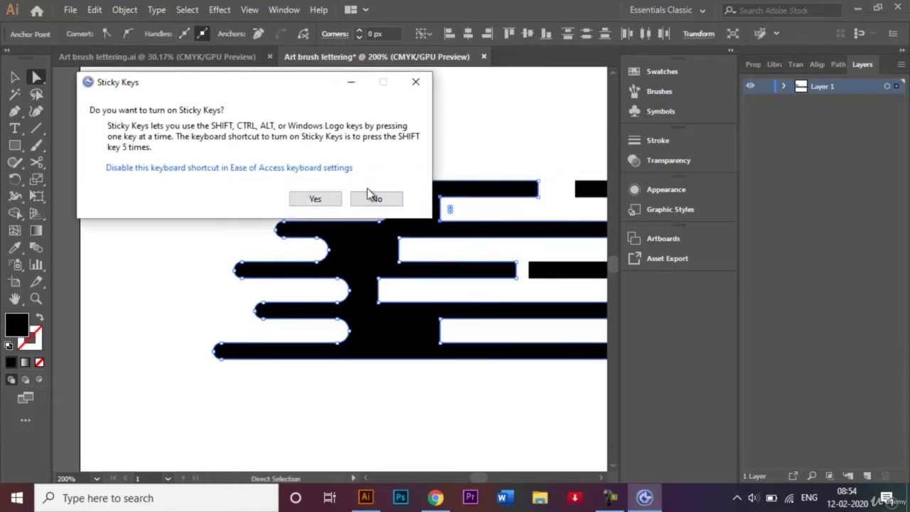
pyautogui.click(375, 198)
pyautogui.keyDown('shift'); pyautogui.click(399, 239); pyautogui.keyUp('shift')
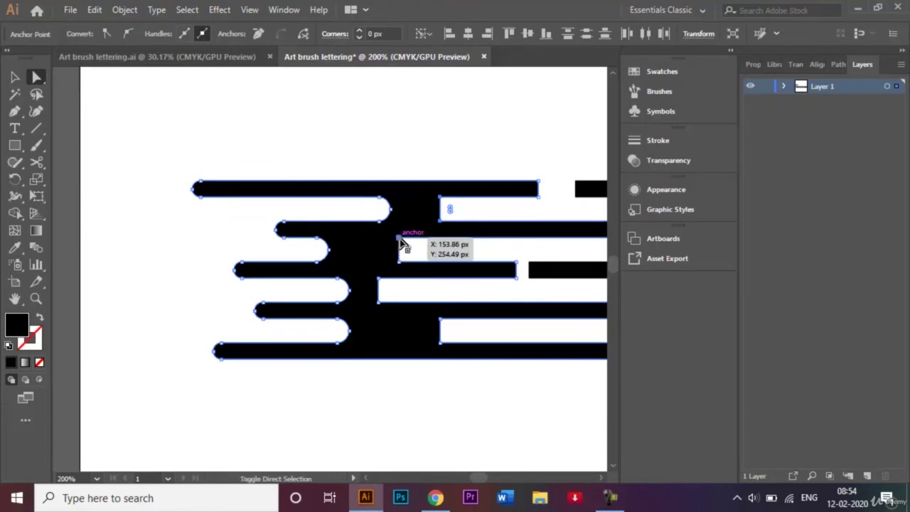
pyautogui.keyDown('shift'); pyautogui.click(400, 259); pyautogui.keyUp('shift')
pyautogui.keyDown('shift'); pyautogui.click(518, 261); pyautogui.keyUp('shift')
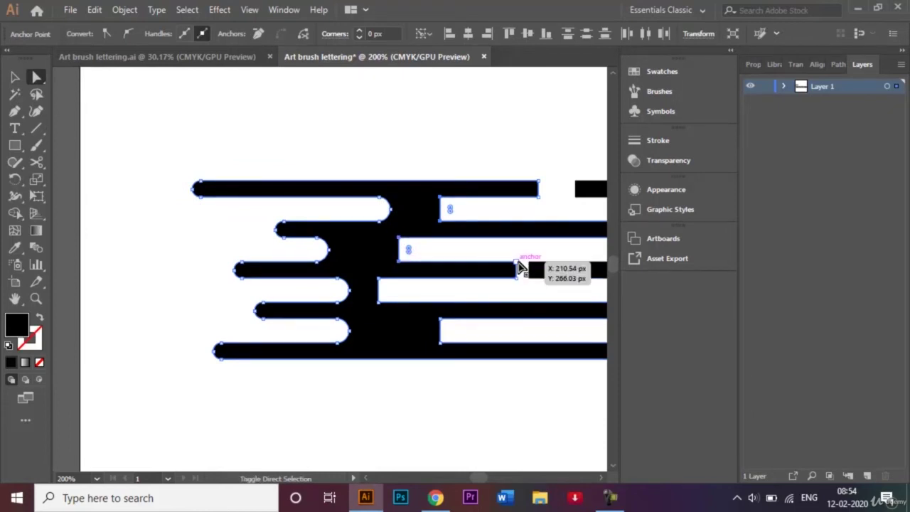
pyautogui.keyDown('shift'); pyautogui.click(518, 279); pyautogui.keyUp('shift')
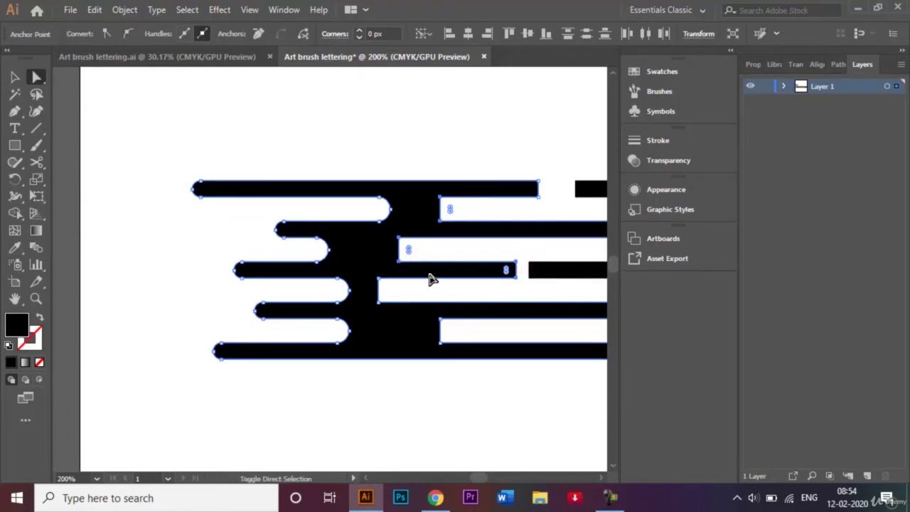
pyautogui.keyDown('shift'); pyautogui.click(379, 280); pyautogui.keyUp('shift')
pyautogui.keyDown('shift'); pyautogui.click(379, 302); pyautogui.keyUp('shift')
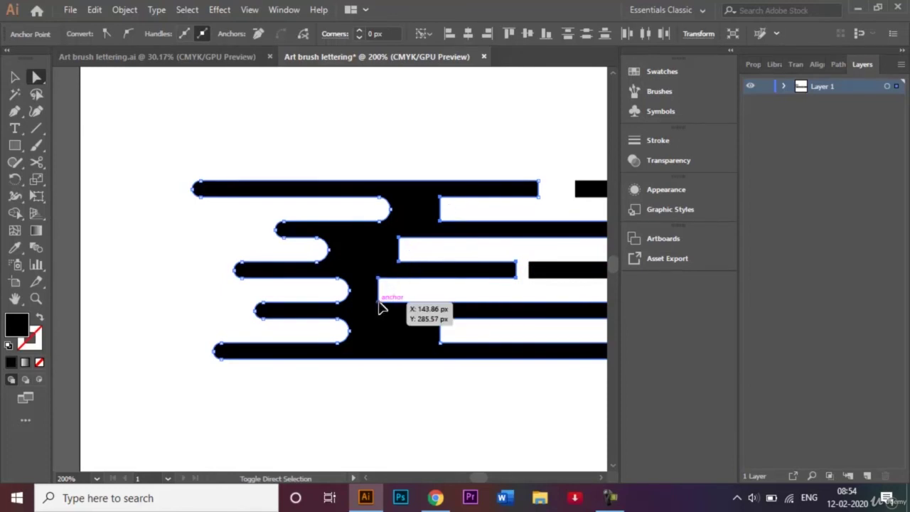
pyautogui.keyDown('shift'); pyautogui.click(441, 320); pyautogui.keyUp('shift')
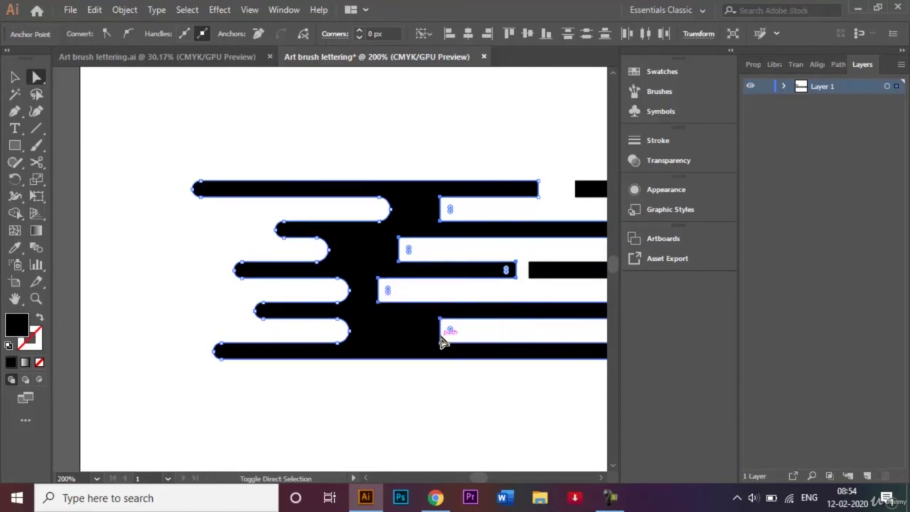
pyautogui.keyDown('shift'); pyautogui.click(440, 343); pyautogui.keyUp('shift')
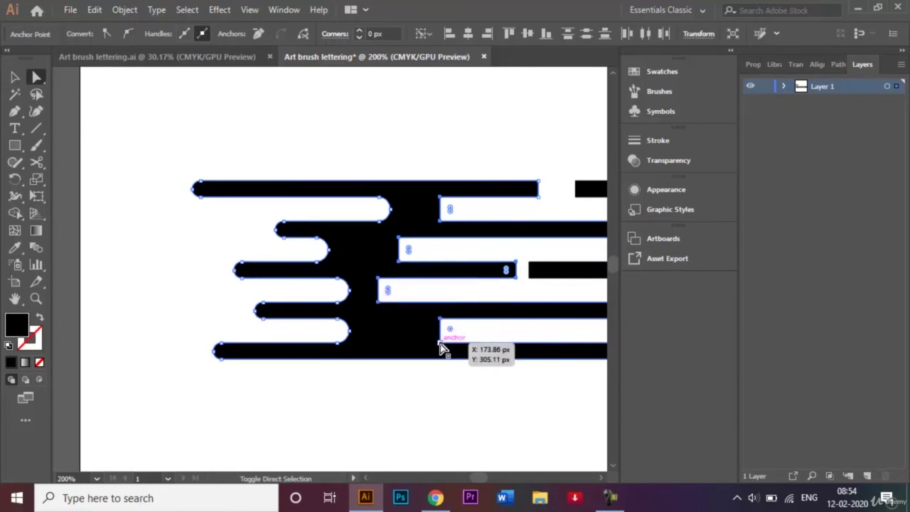
pyautogui.keyDown('shift'); pyautogui.click(540, 196); pyautogui.keyUp('shift')
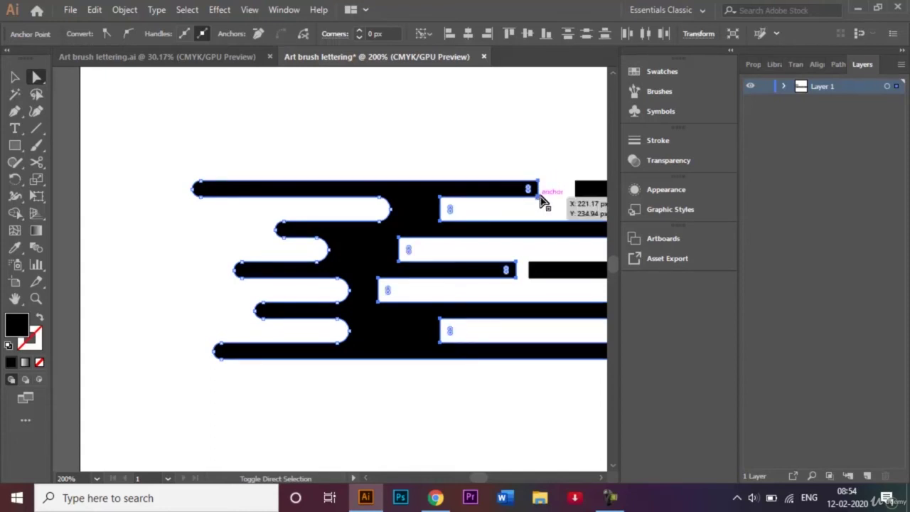
pyautogui.moveTo(408, 250); pyautogui.dragTo(435, 259)
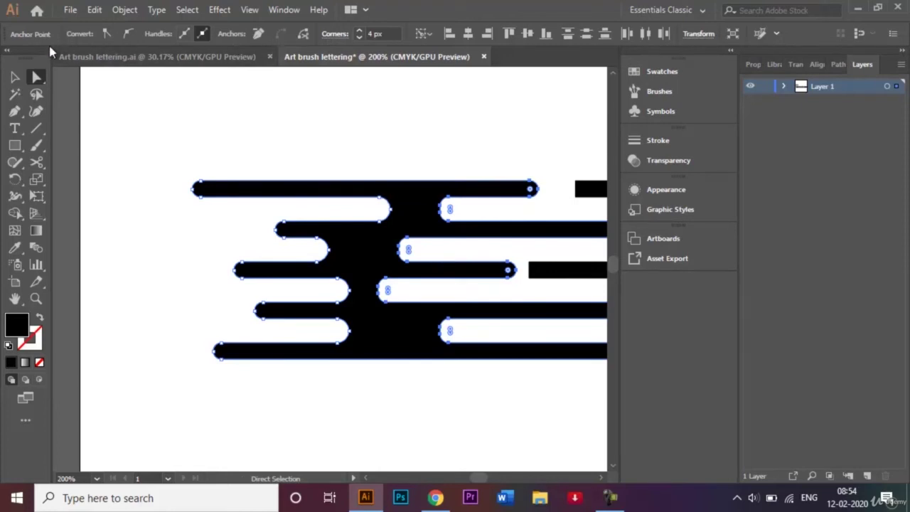
pyautogui.click(15, 77)
pyautogui.click(294, 108)
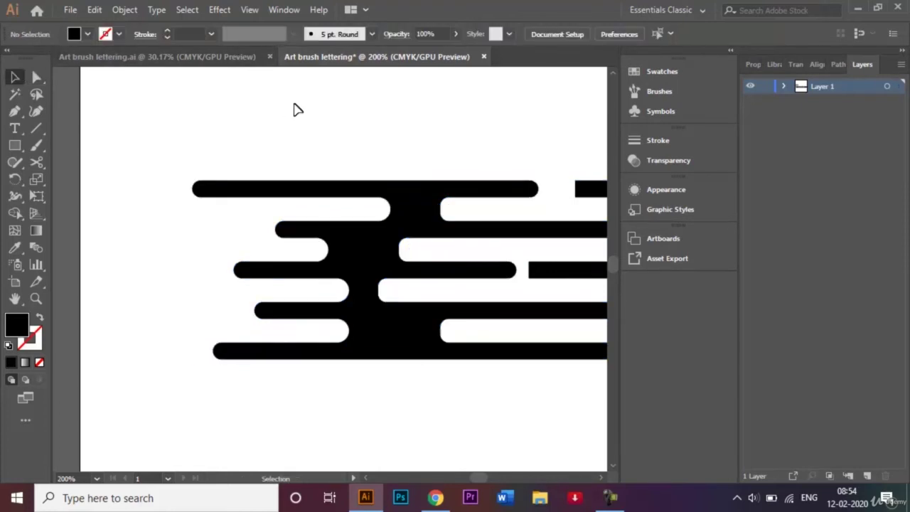
# - Create a new art brush from the whole long strip of lines, with the brush scale option Scale Proportionately
pyautogui.hotkey('ctrl', '0')
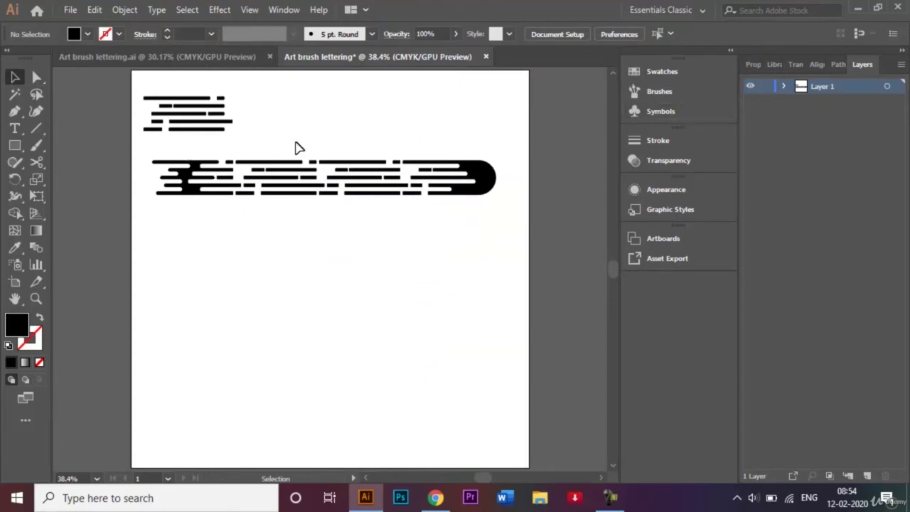
pyautogui.moveTo(144, 153)
pyautogui.mouseDown()
pyautogui.moveTo(451, 230)
pyautogui.moveTo(499, 235)
pyautogui.moveTo(501, 215)
pyautogui.mouseUp()
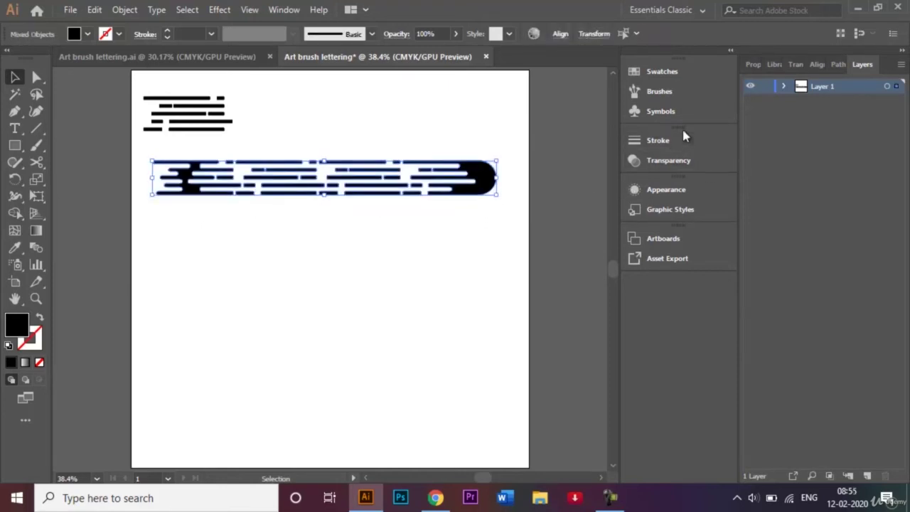
pyautogui.click(661, 93)
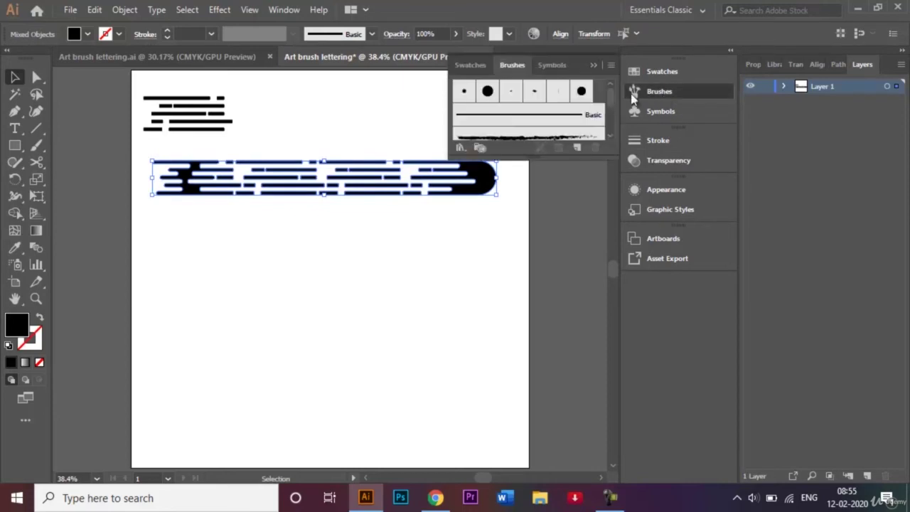
pyautogui.moveTo(610, 89); pyautogui.dragTo(610, 121)
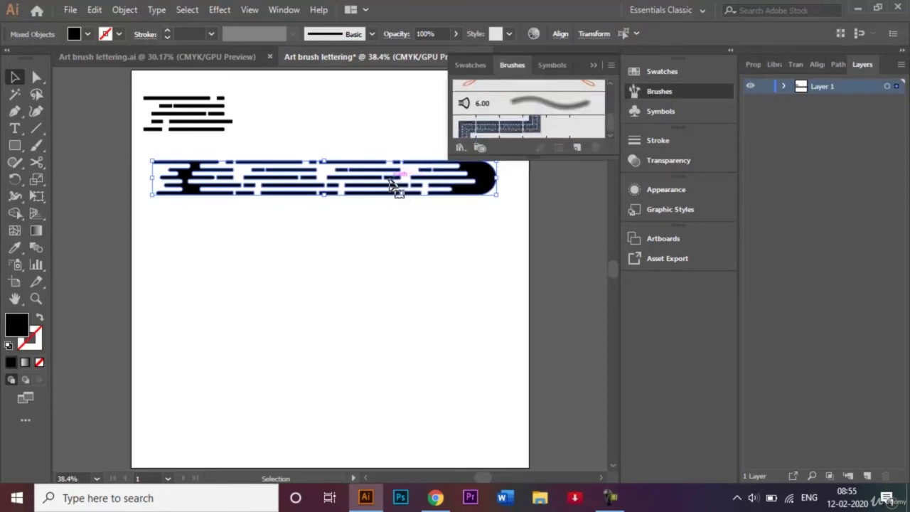
pyautogui.moveTo(392, 179); pyautogui.dragTo(538, 131)
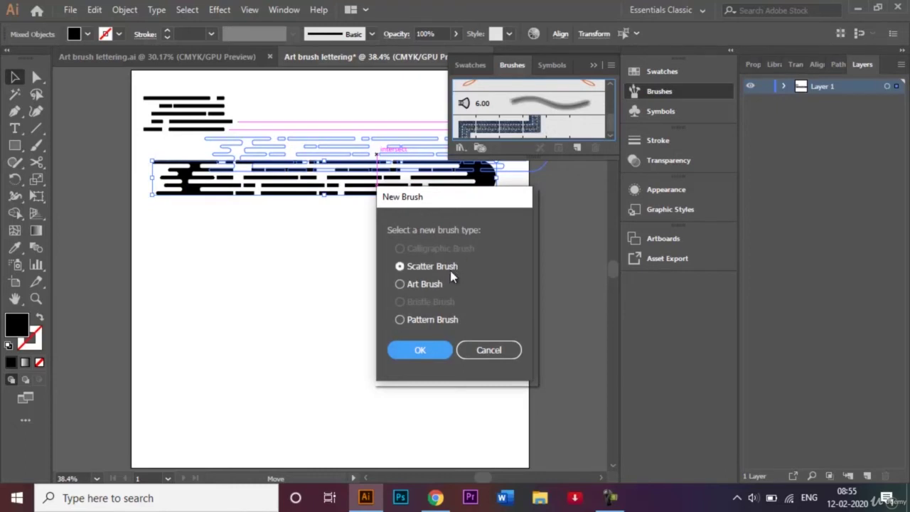
pyautogui.click(401, 283)
pyautogui.click(428, 357)
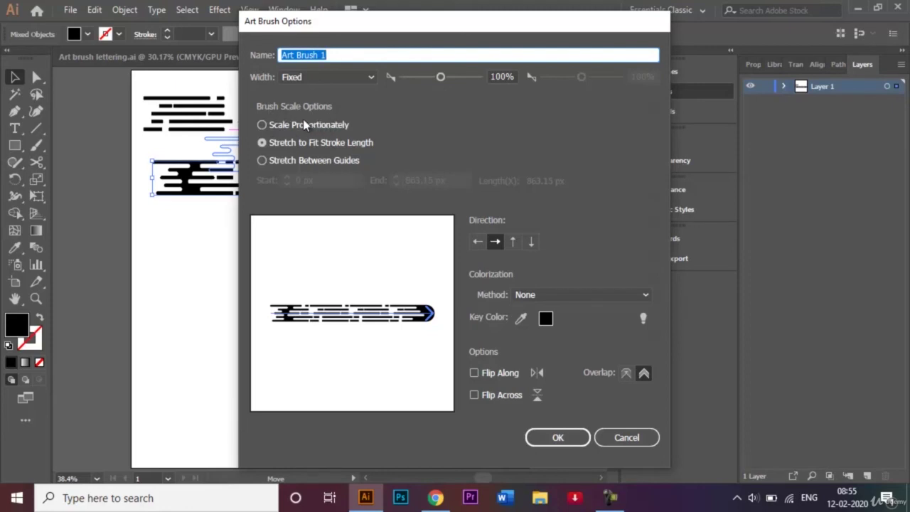
pyautogui.click(259, 123)
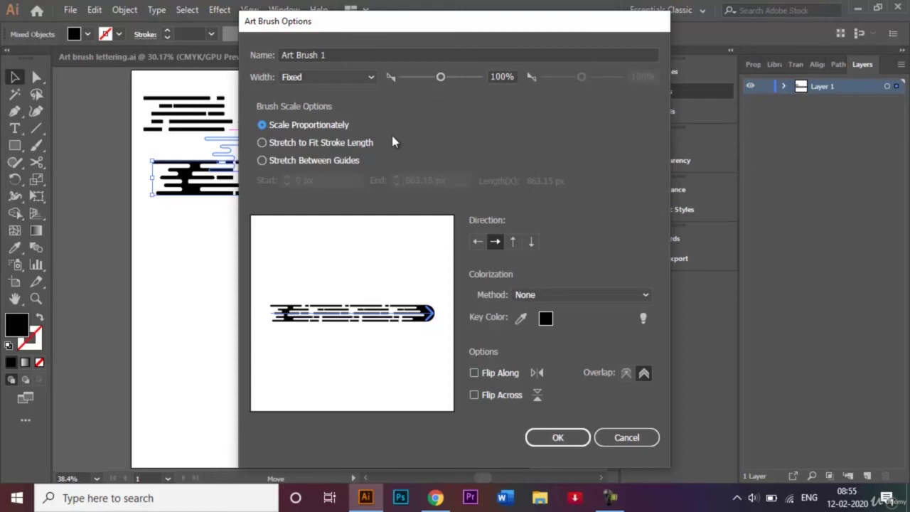
pyautogui.click(550, 440)
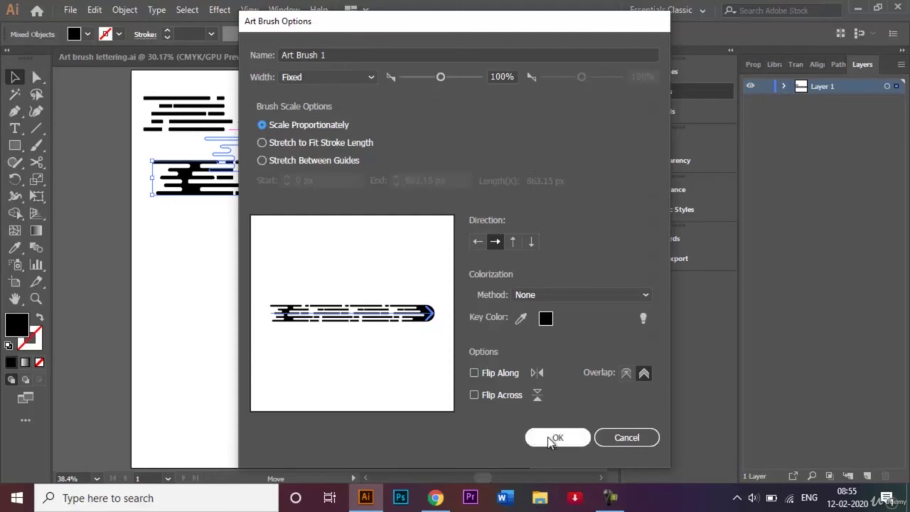
pyautogui.click(551, 439)
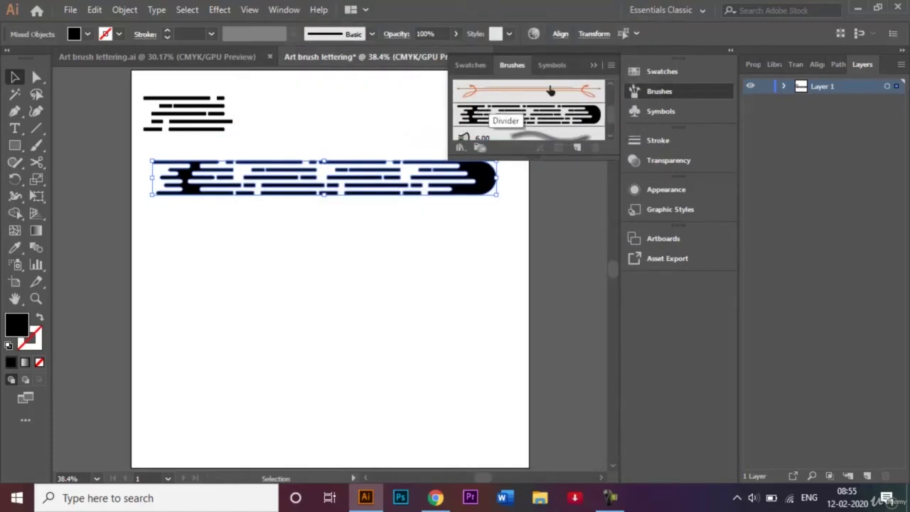
pyautogui.click(595, 70)
# - Move the long strip up beside the small group of lines and scale it down proportionally to fit on the artboard
pyautogui.moveTo(355, 169)
pyautogui.mouseDown()
pyautogui.moveTo(349, 176)
pyautogui.moveTo(428, 106)
pyautogui.mouseUp()
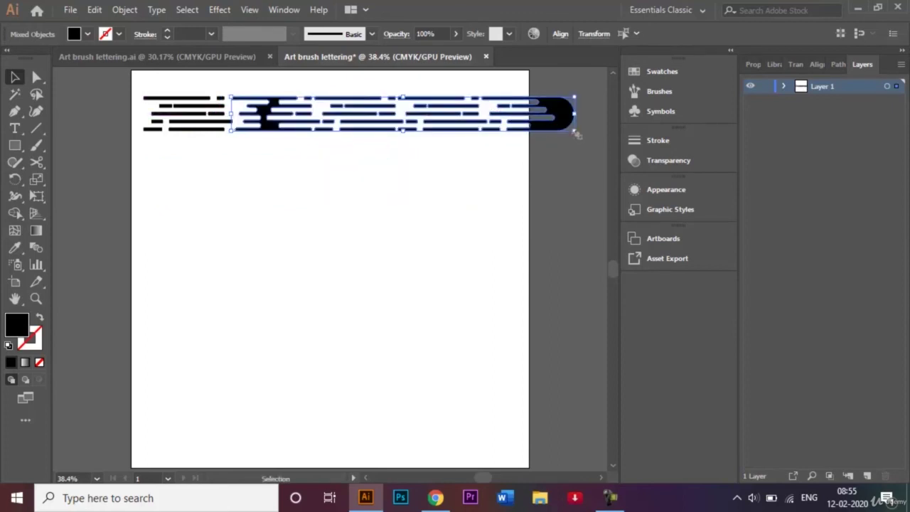
pyautogui.moveTo(576, 133)
pyautogui.mouseDown()
pyautogui.moveTo(462, 121)
pyautogui.moveTo(507, 151)
pyautogui.mouseUp()
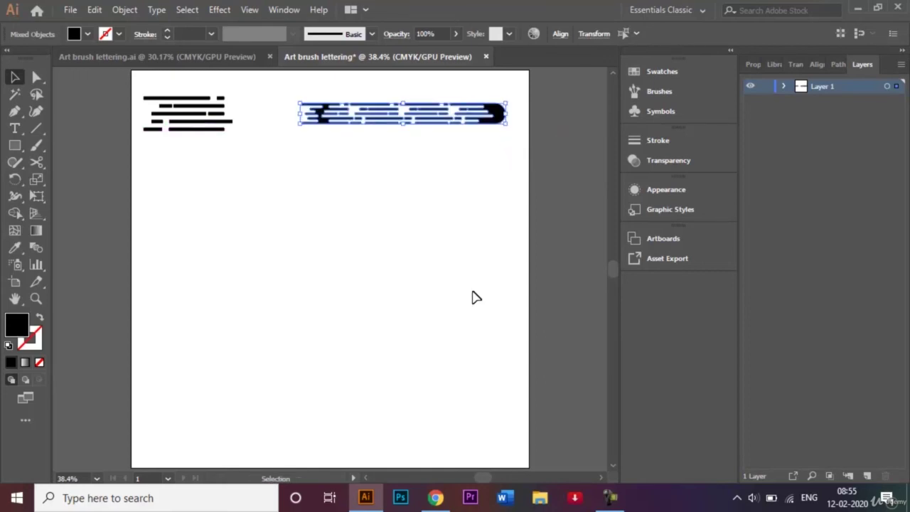
pyautogui.click(374, 271)
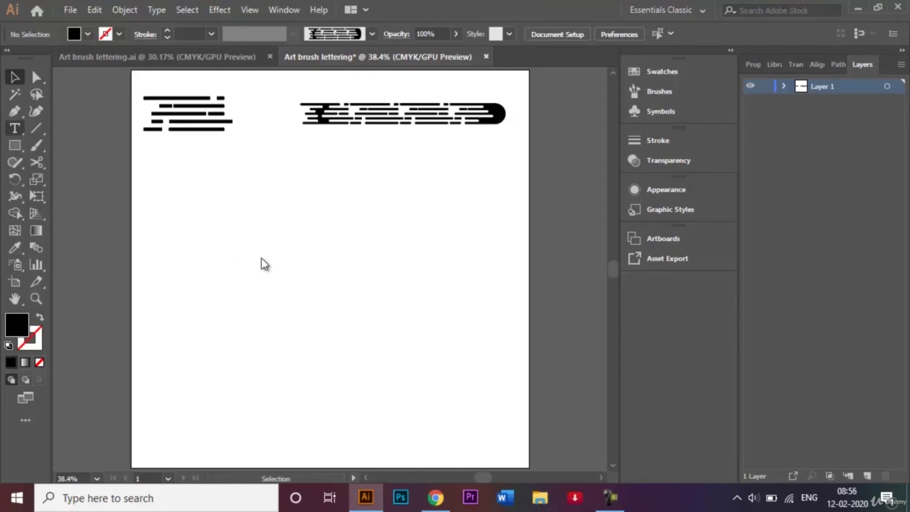
# - Add a point text with the letter S on the empty area below the small group of lines
pyautogui.click(13, 128)
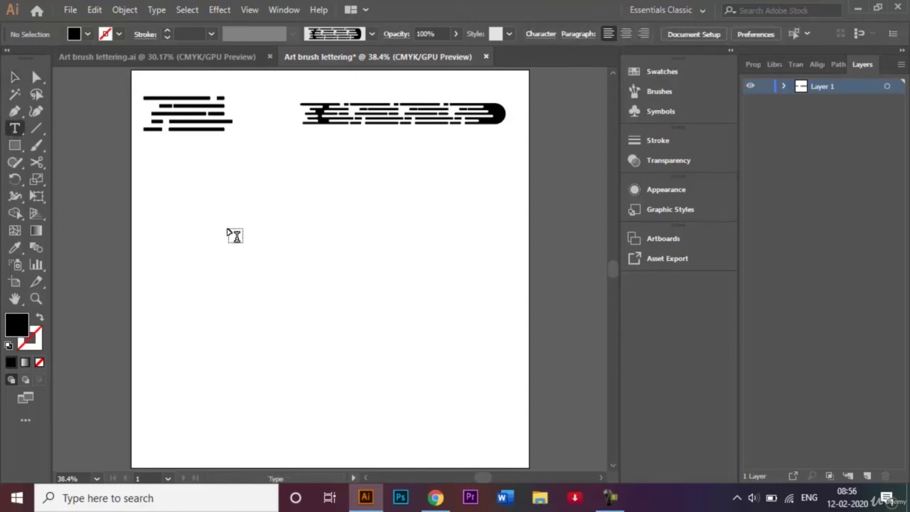
pyautogui.click(228, 228)
pyautogui.press('BackSpace')
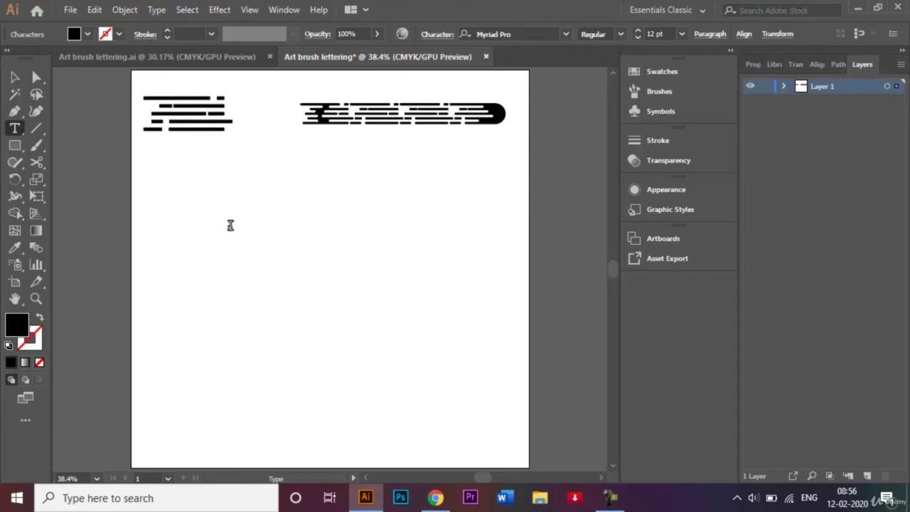
pyautogui.write('s')
pyautogui.click(15, 77)
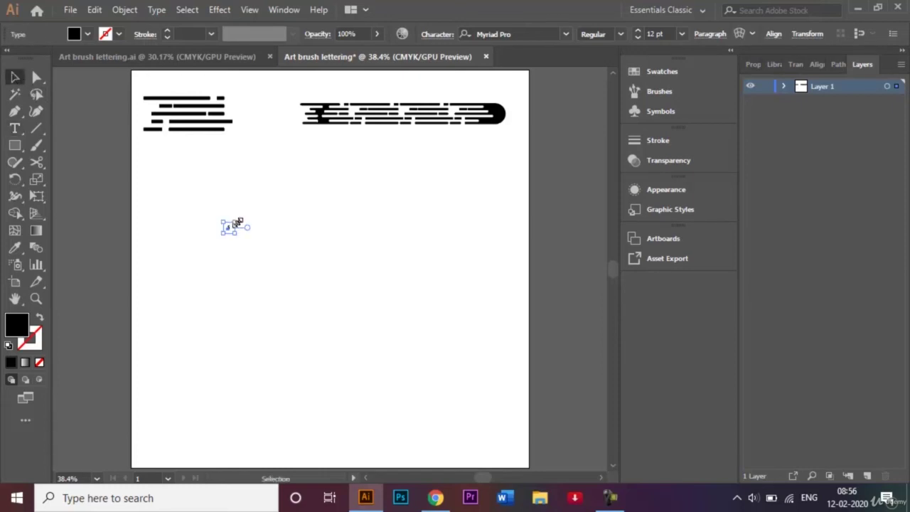
# - Enlarge the letter S and set its font size to 200 pt
pyautogui.moveTo(236, 223); pyautogui.dragTo(301, 205)
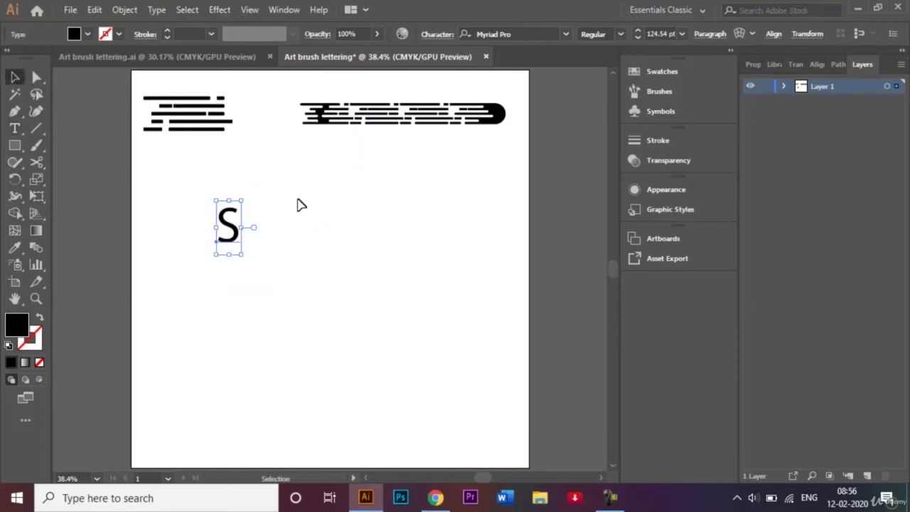
pyautogui.click(668, 33)
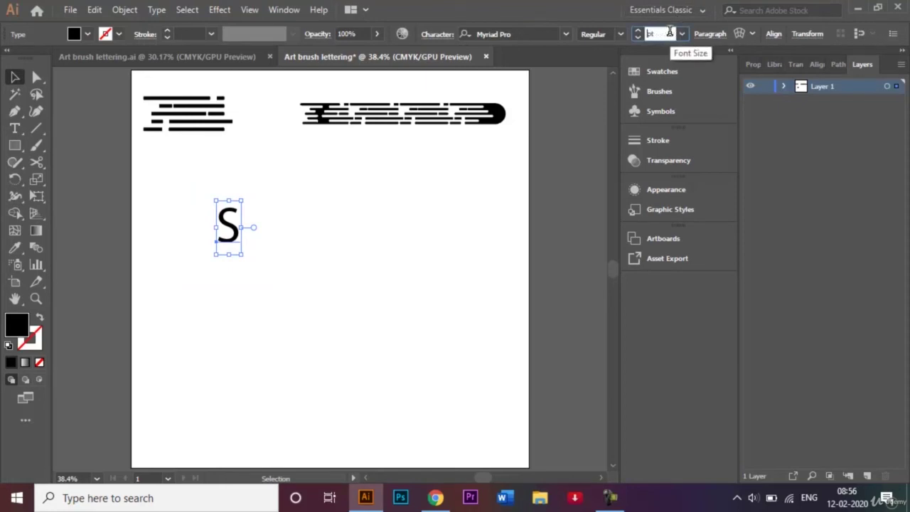
pyautogui.write('200pt')
pyautogui.press('Return')
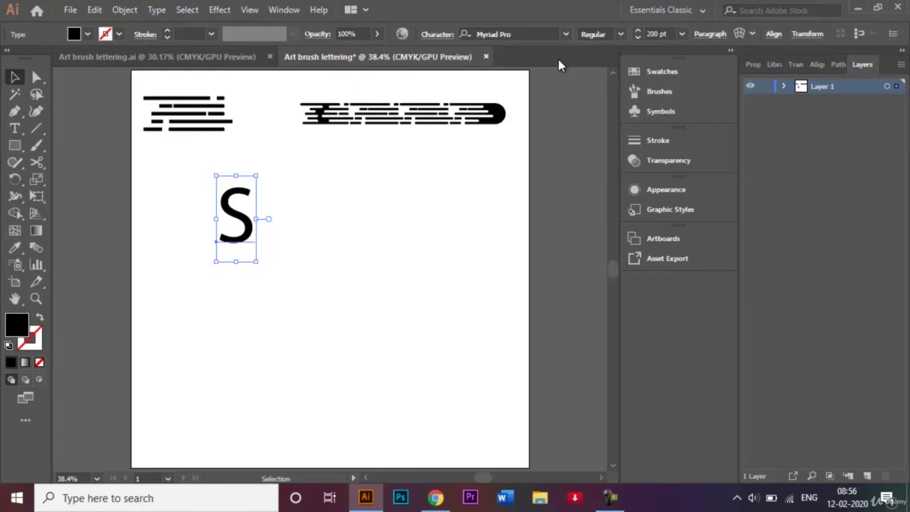
# - Set the letter S to Bold at 500 pt and move it down clear of the line artwork
pyautogui.click(622, 33)
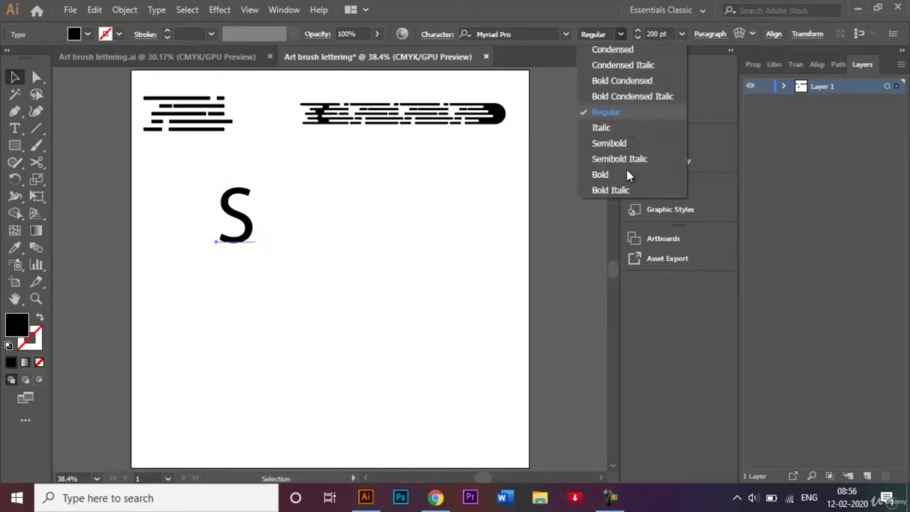
pyautogui.click(608, 178)
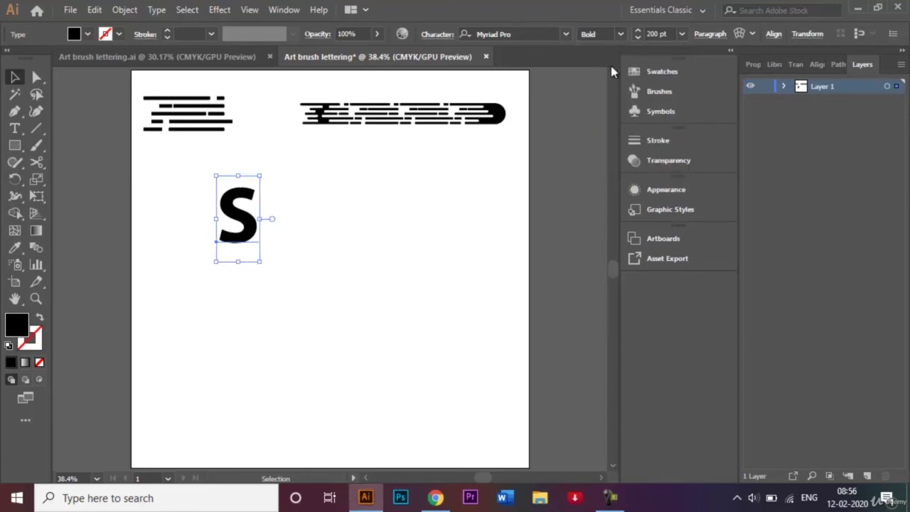
pyautogui.click(653, 34)
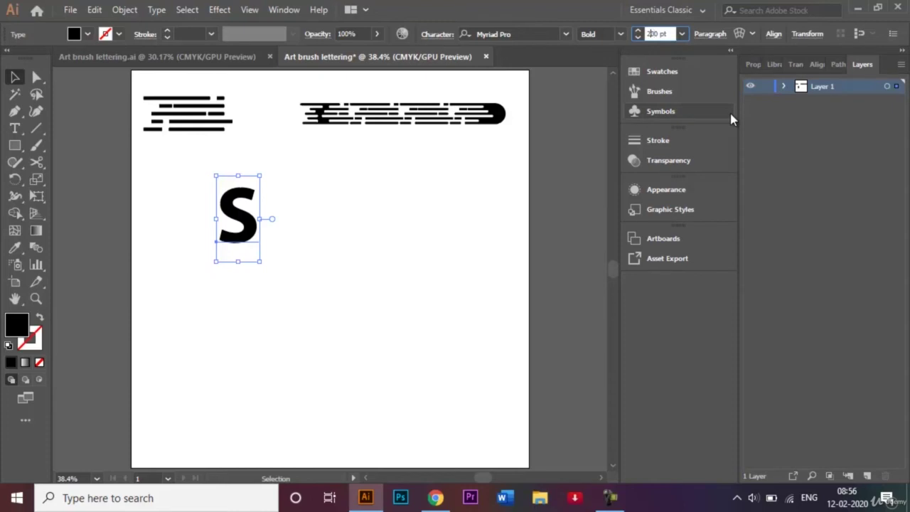
pyautogui.write('300')
pyautogui.press('Return')
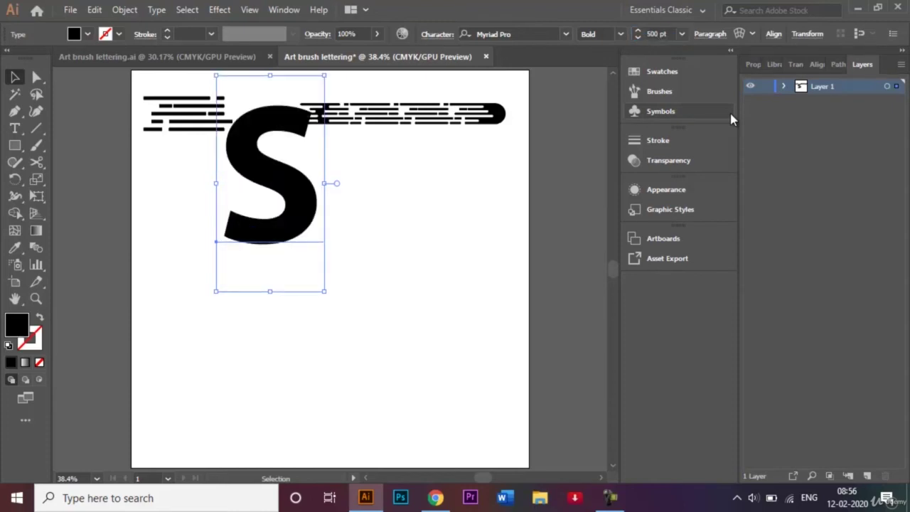
pyautogui.moveTo(277, 183); pyautogui.dragTo(285, 279)
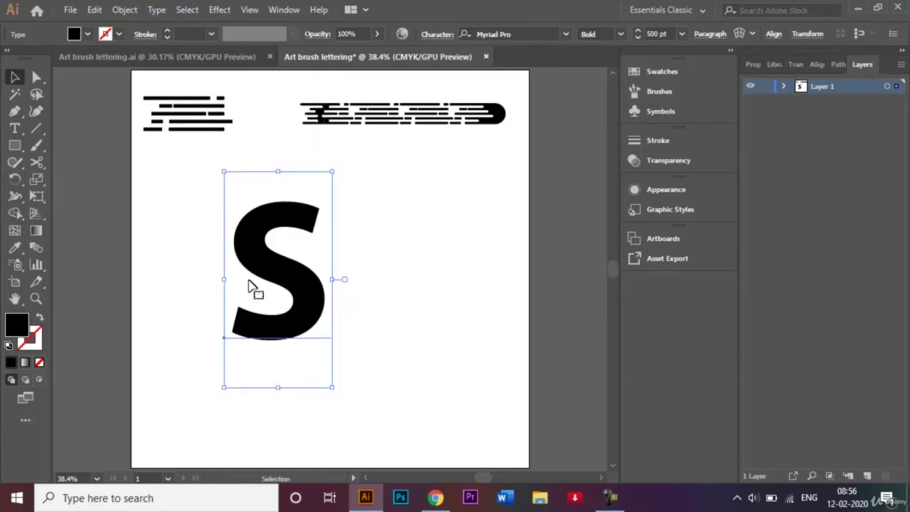
# - Convert the letter S to outlines and swap its fill and stroke to leave a black outline with no fill
pyautogui.rightClick(301, 300)
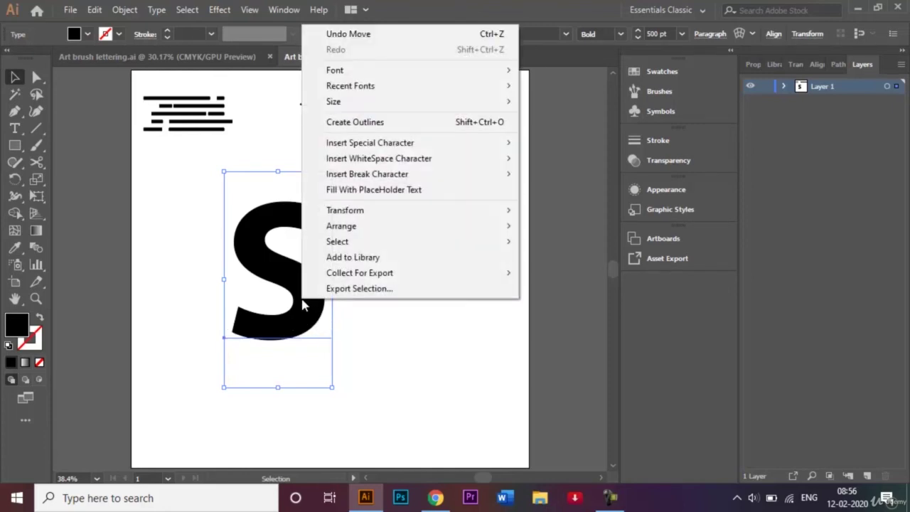
pyautogui.click(466, 125)
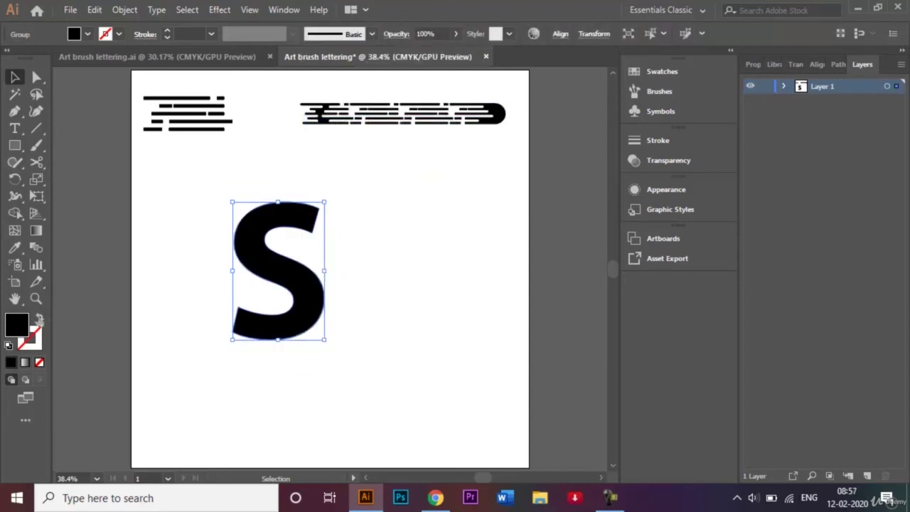
pyautogui.click(40, 321)
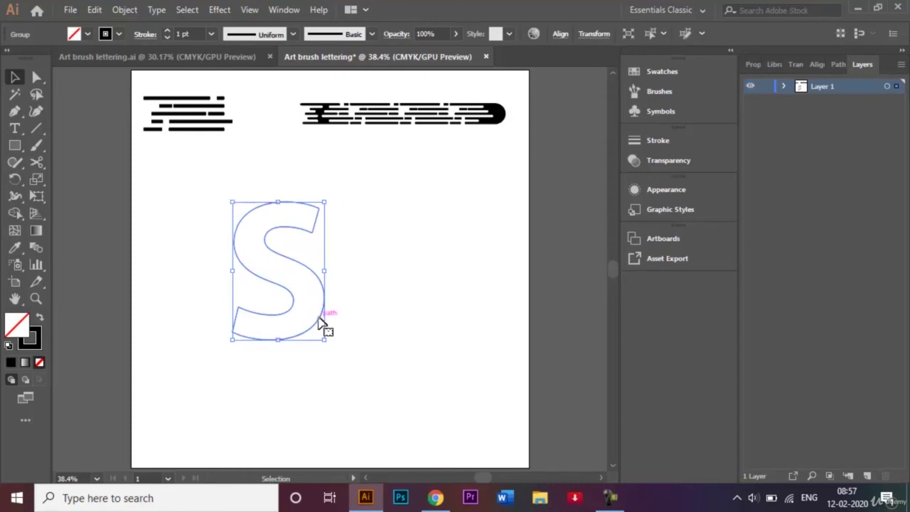
pyautogui.click(489, 399)
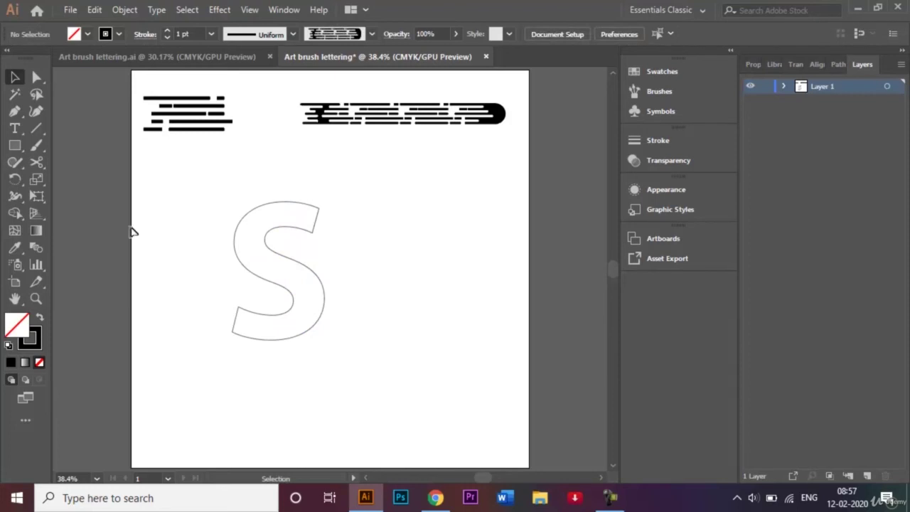
# - Add an anchor point midway along each of the two short end edges of the S outline
pyautogui.click(16, 112)
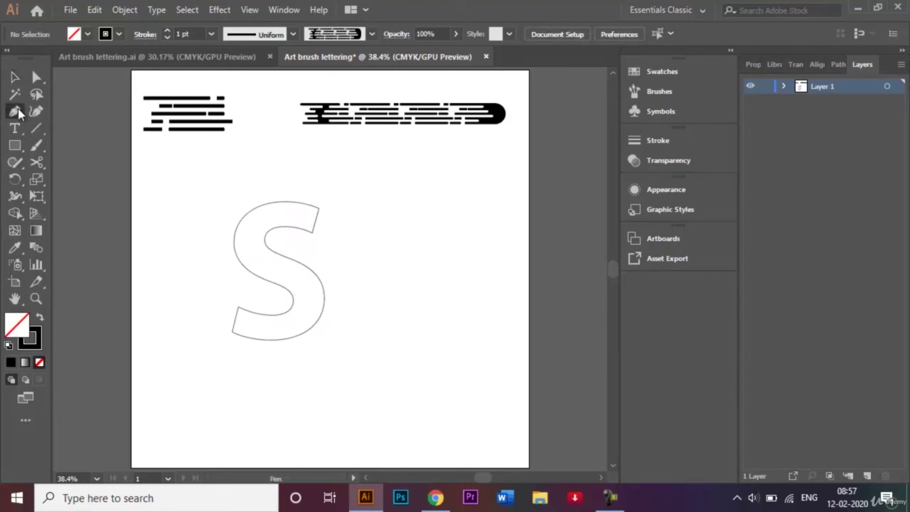
pyautogui.moveTo(19, 113); pyautogui.dragTo(90, 135)
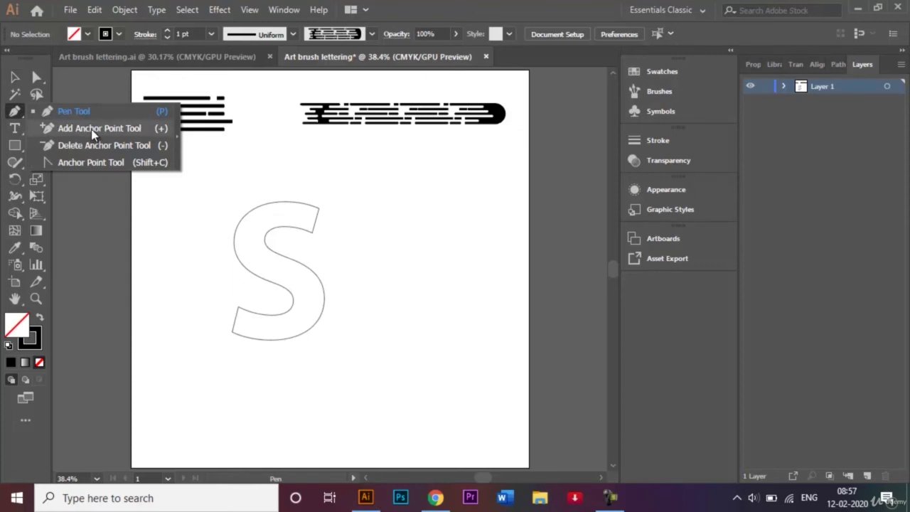
pyautogui.moveTo(92, 133); pyautogui.dragTo(93, 135)
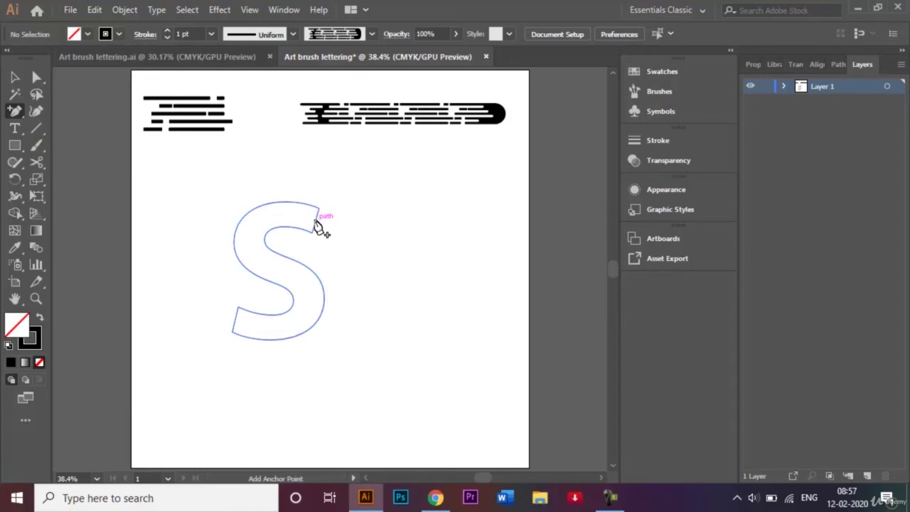
pyautogui.click(317, 224)
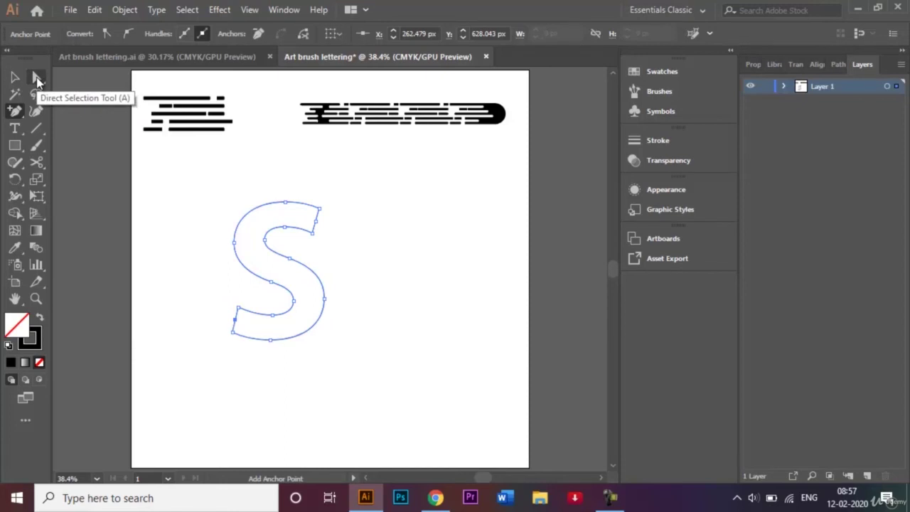
# - Delete the two midpoint anchors at the ends of the S to open the outline into two curves
pyautogui.click(38, 79)
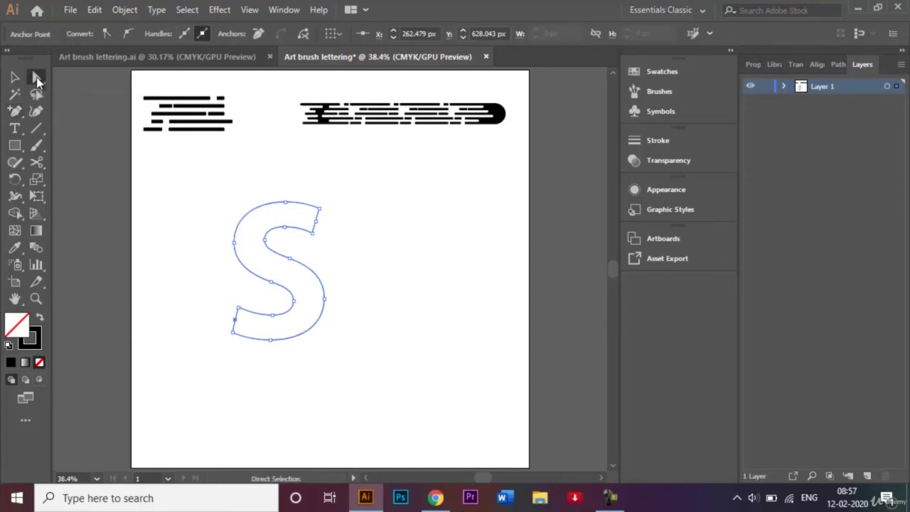
pyautogui.keyDown('shift'); pyautogui.click(315, 221); pyautogui.keyUp('shift')
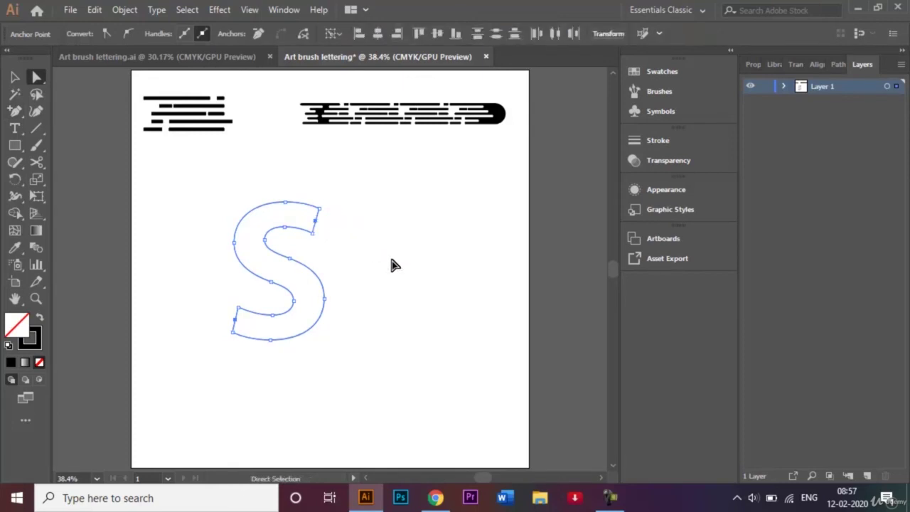
pyautogui.press('Delete')
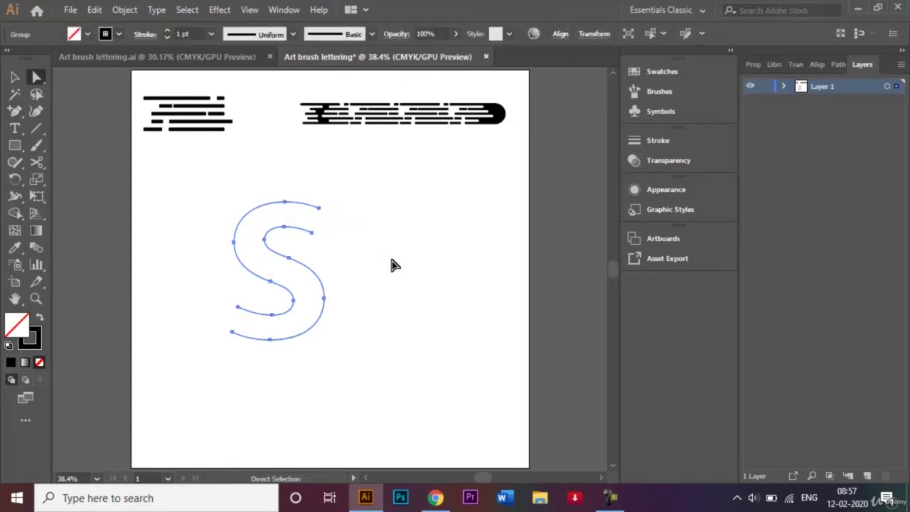
# - Ungroup the opened S outline
pyautogui.click(16, 77)
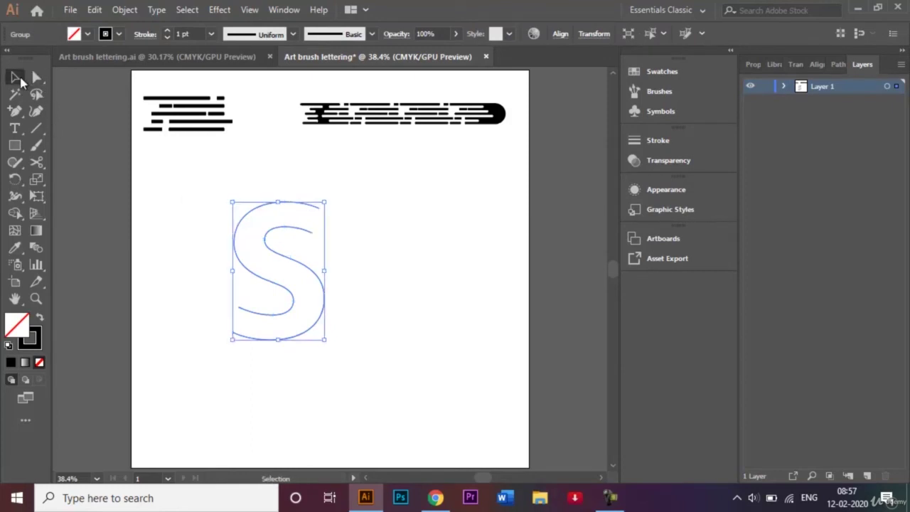
pyautogui.click(186, 205)
pyautogui.moveTo(193, 194); pyautogui.dragTo(362, 398)
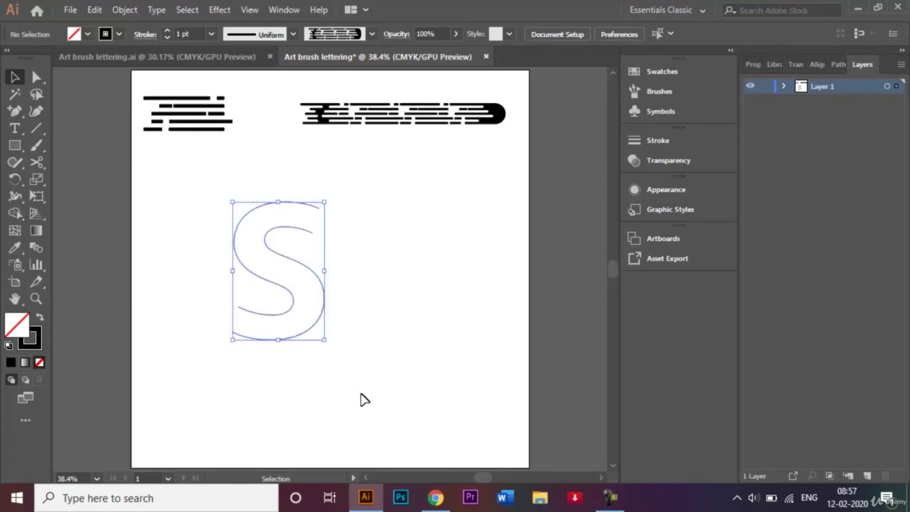
pyautogui.rightClick(319, 328)
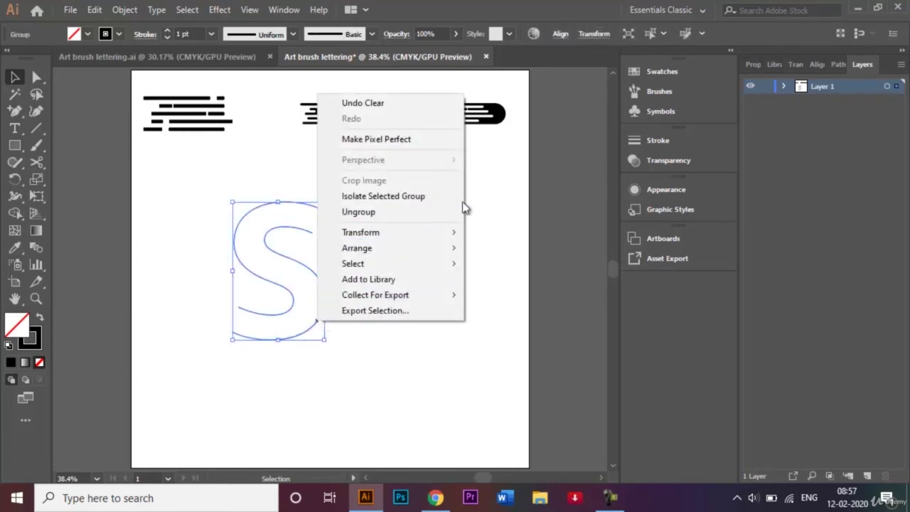
pyautogui.click(420, 212)
pyautogui.click(310, 266)
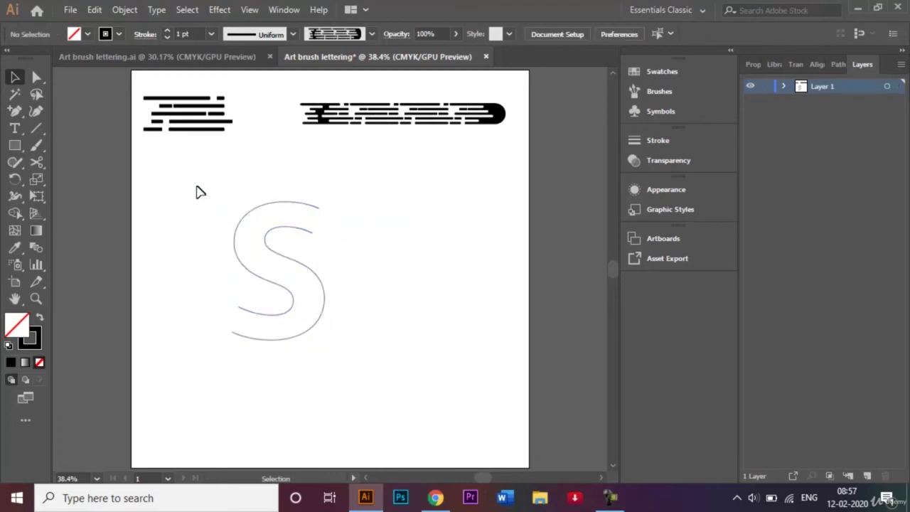
# - Release the compound path of the S so its two curves become separate paths
pyautogui.moveTo(197, 188); pyautogui.dragTo(317, 326)
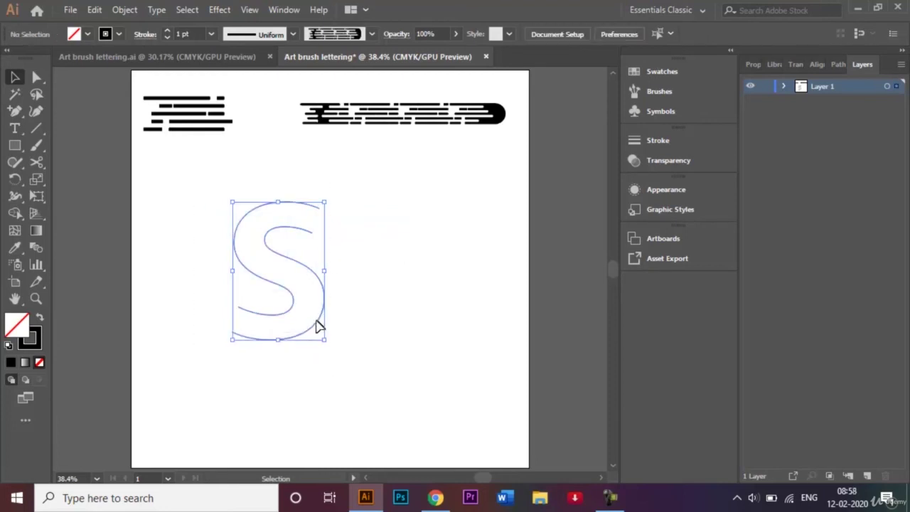
pyautogui.rightClick(318, 326)
pyautogui.moveTo(465, 255)
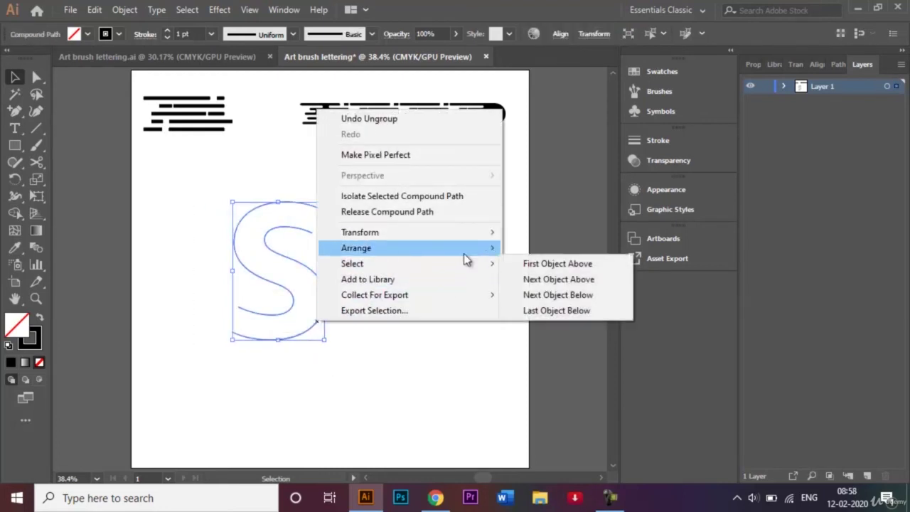
pyautogui.click(434, 212)
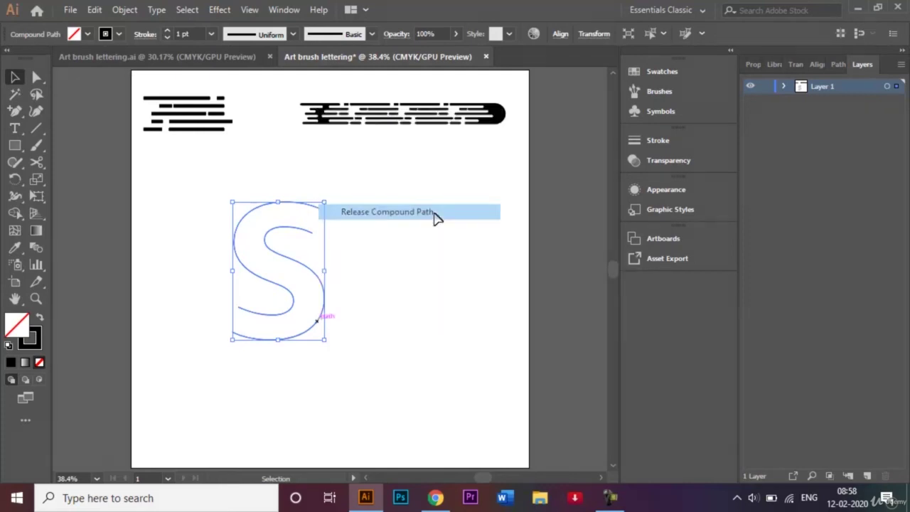
pyautogui.click(433, 285)
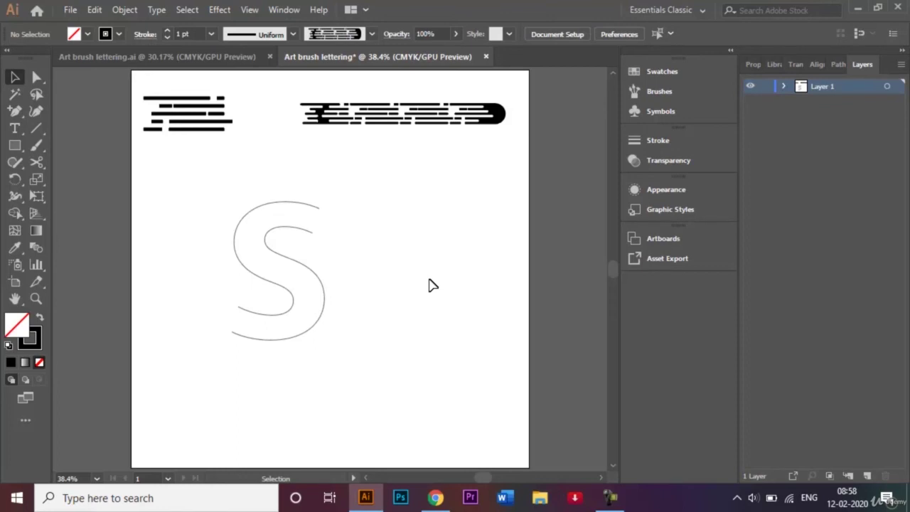
# - Blend the two S curves from their lower ends to generate a single centre curve between them
pyautogui.click(41, 245)
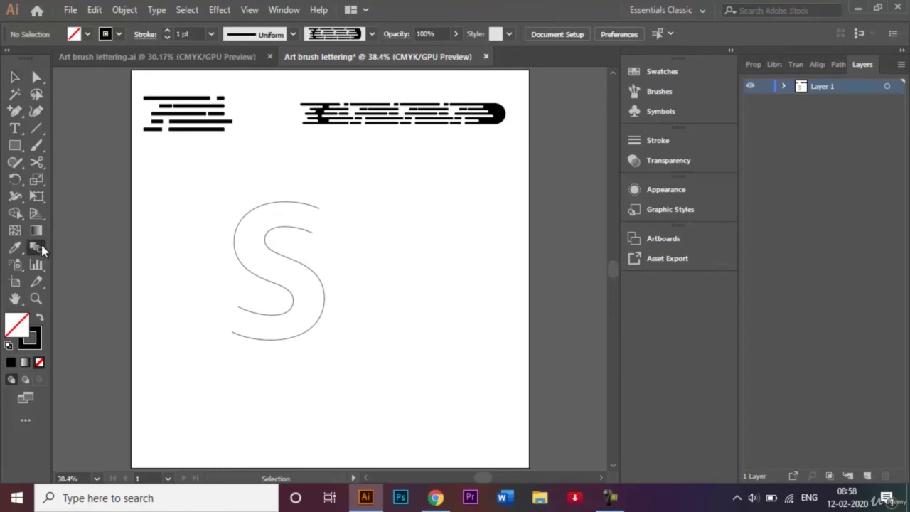
pyautogui.click(234, 334)
pyautogui.click(241, 309)
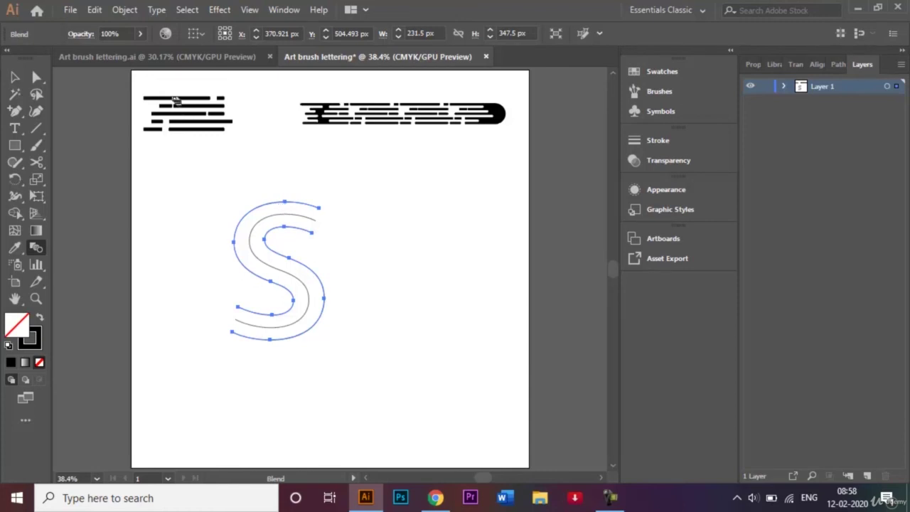
# - Expand the S blend with Object, Fill and Stroke included, and ungroup the resulting curves
pyautogui.click(128, 16)
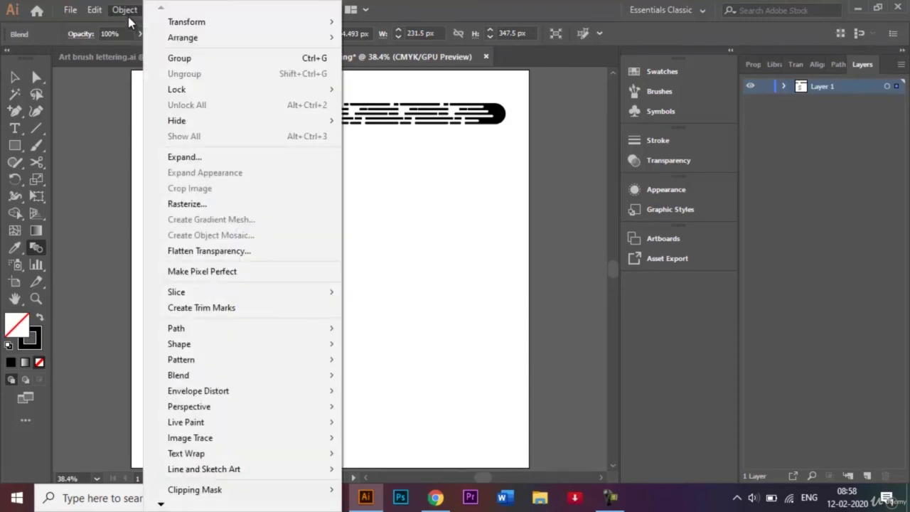
pyautogui.click(196, 157)
pyautogui.click(435, 332)
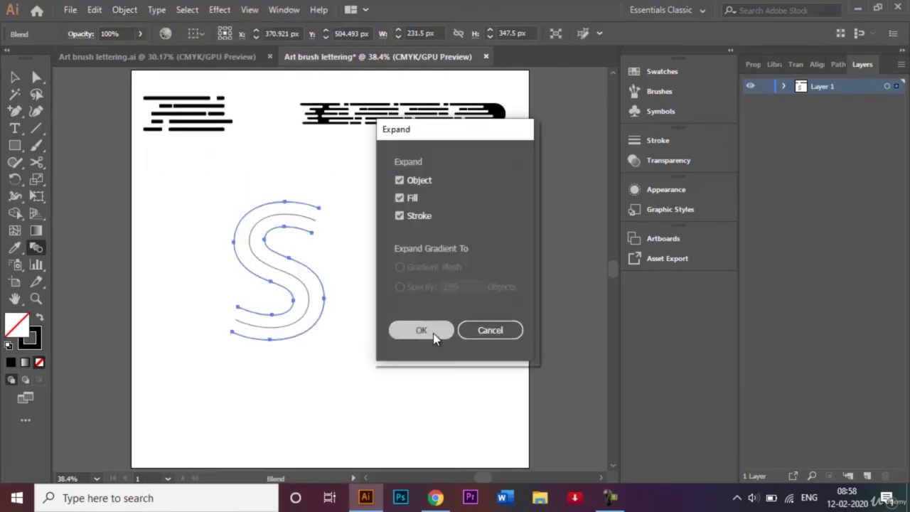
pyautogui.click(16, 78)
pyautogui.rightClick(289, 261)
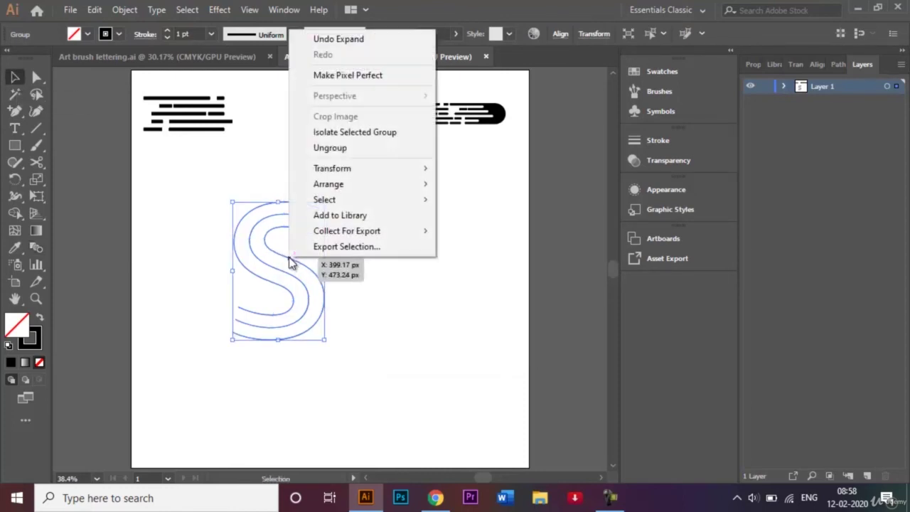
pyautogui.click(383, 150)
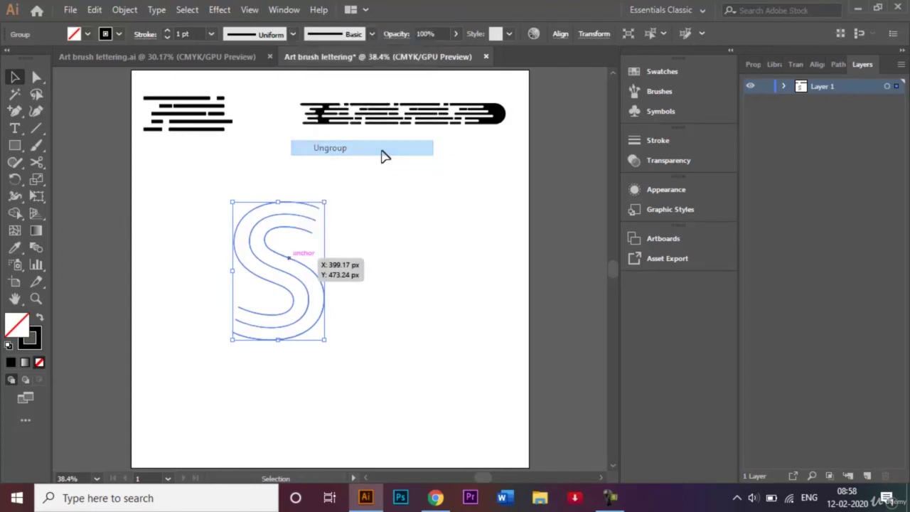
pyautogui.click(392, 248)
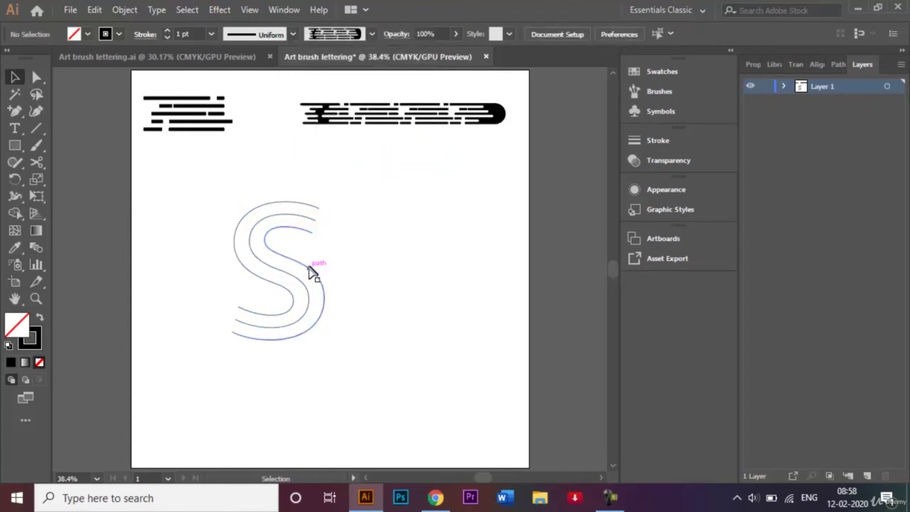
# - Delete the two original outer curves of the S, keeping only the centre curve
pyautogui.click(311, 272)
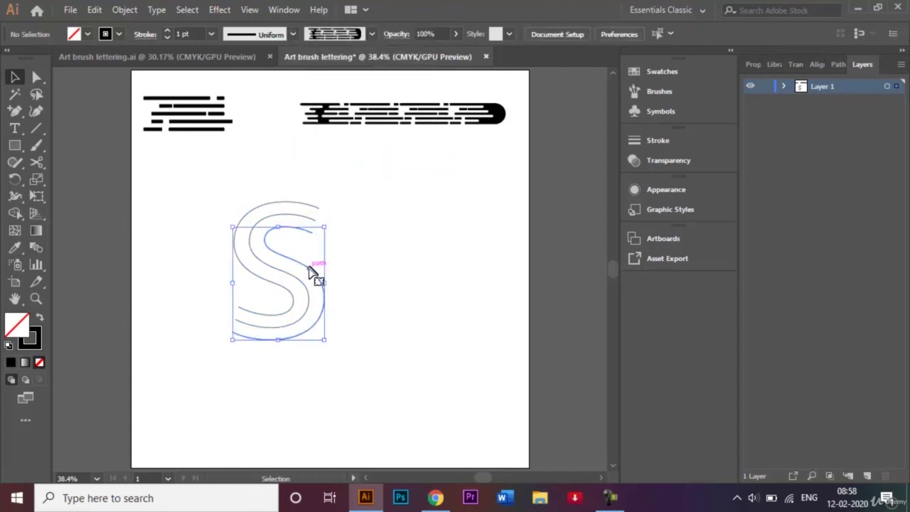
pyautogui.keyDown('shift'); pyautogui.click(268, 284); pyautogui.keyUp('shift')
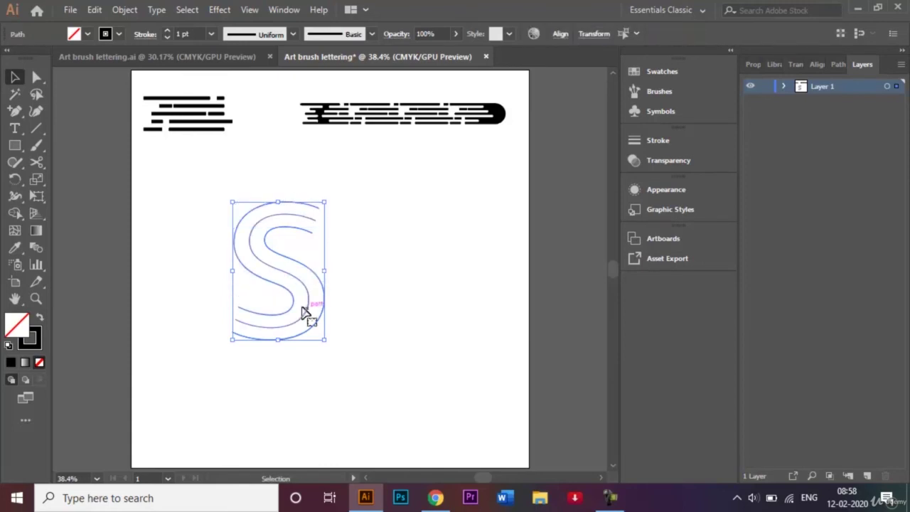
pyautogui.click(338, 387)
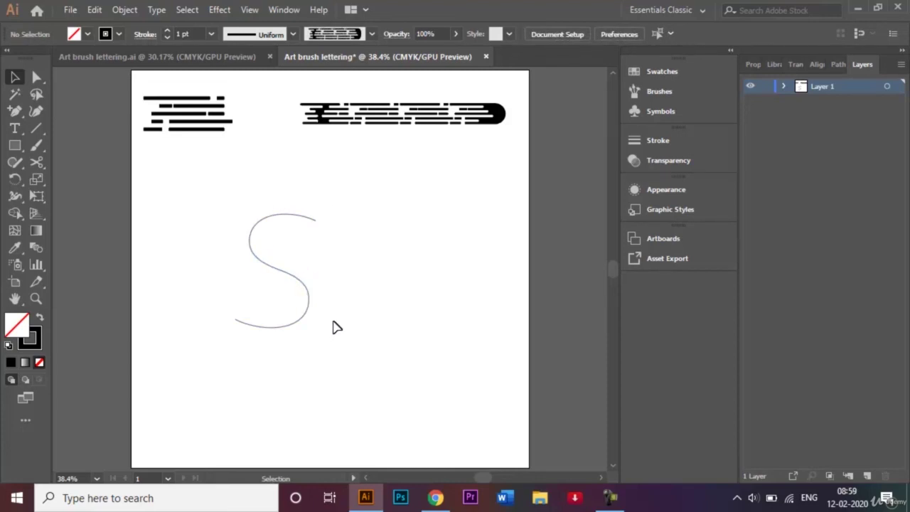
# - Apply the broken-line strip brush, Art Brush 1, to the centre curve of the S
pyautogui.click(262, 258)
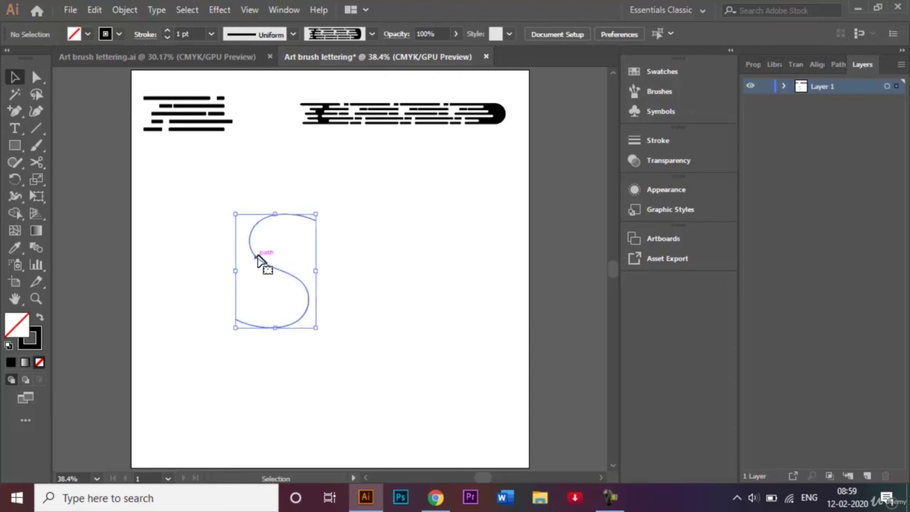
pyautogui.click(679, 94)
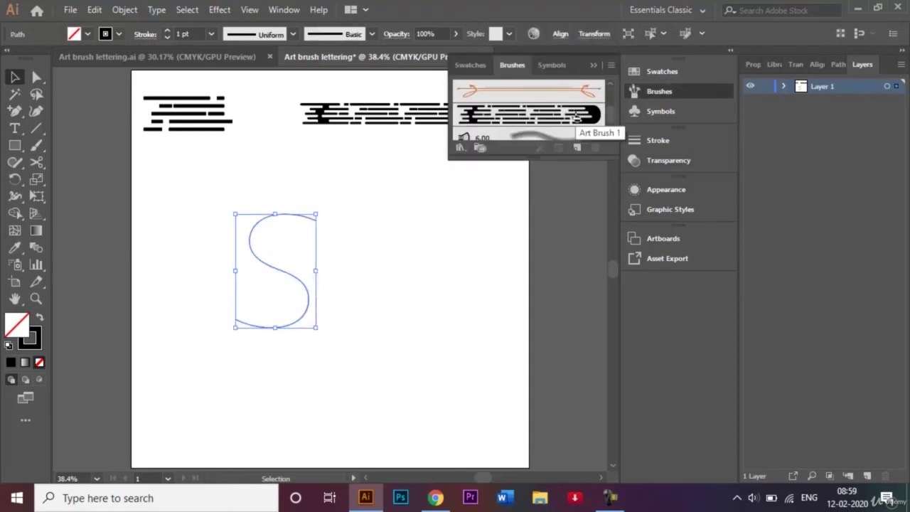
pyautogui.click(575, 116)
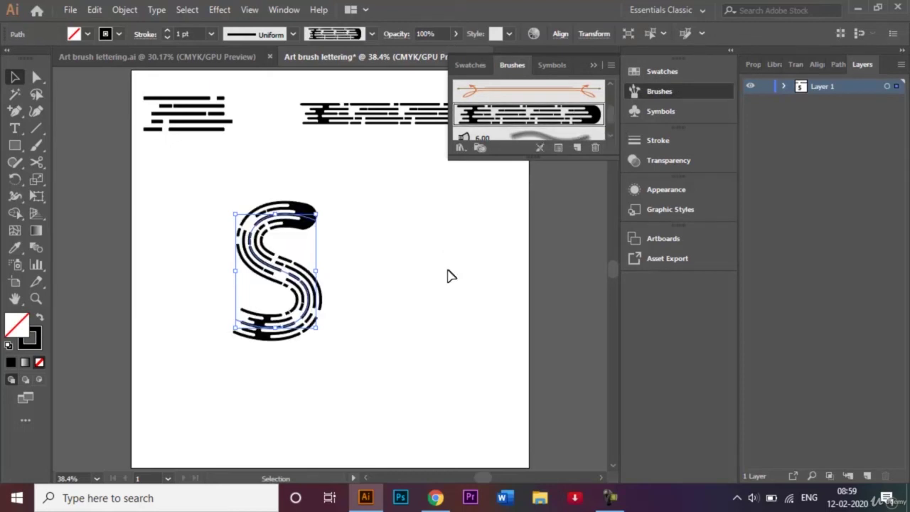
pyautogui.click(595, 66)
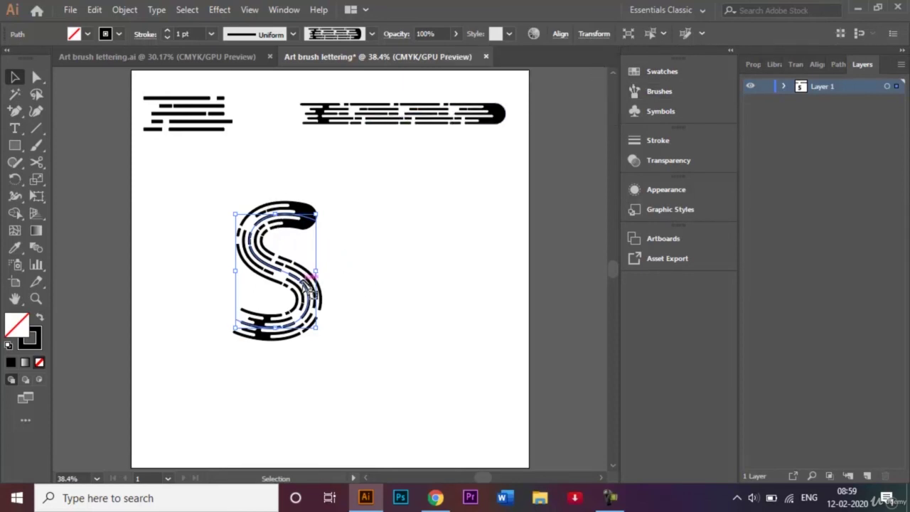
# - Move the brushed S toward the left side of the artboard, below the small group of lines, and keep it selected
pyautogui.moveTo(307, 285); pyautogui.dragTo(248, 293)
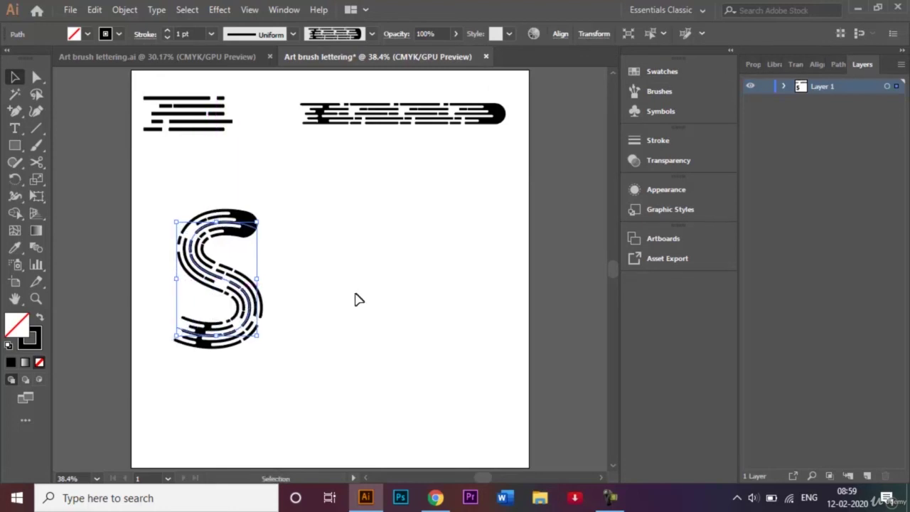
pyautogui.click(356, 299)
pyautogui.click(238, 285)
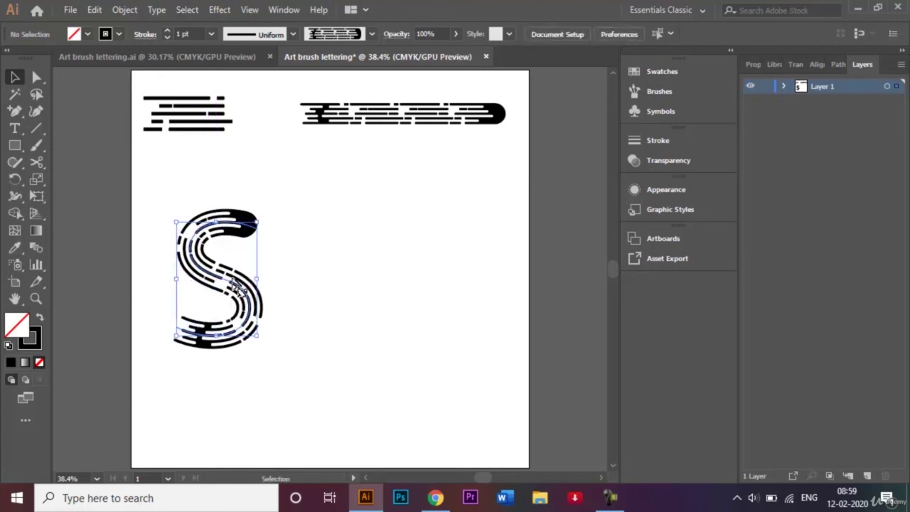
# - Duplicate the brushed S to its right and reverse the path direction of the copy
pyautogui.moveTo(238, 285); pyautogui.dragTo(392, 285)
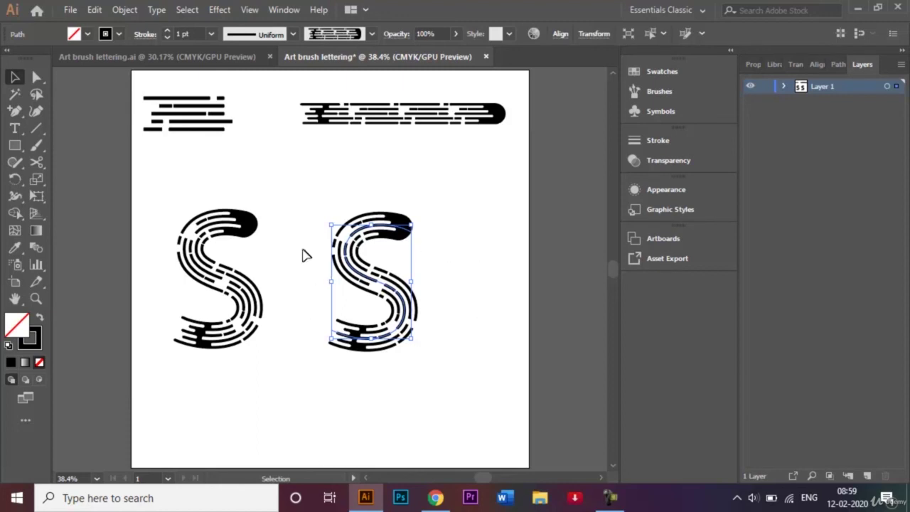
pyautogui.click(124, 11)
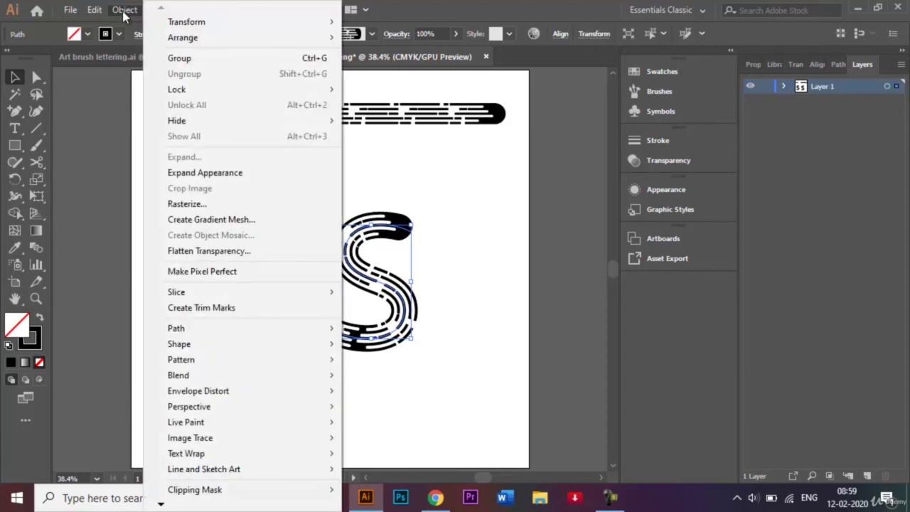
pyautogui.moveTo(283, 333)
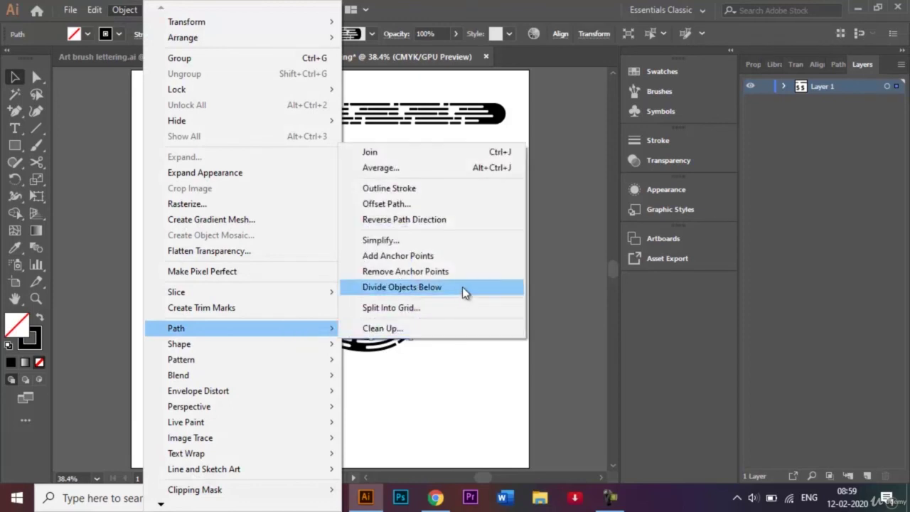
pyautogui.click(446, 220)
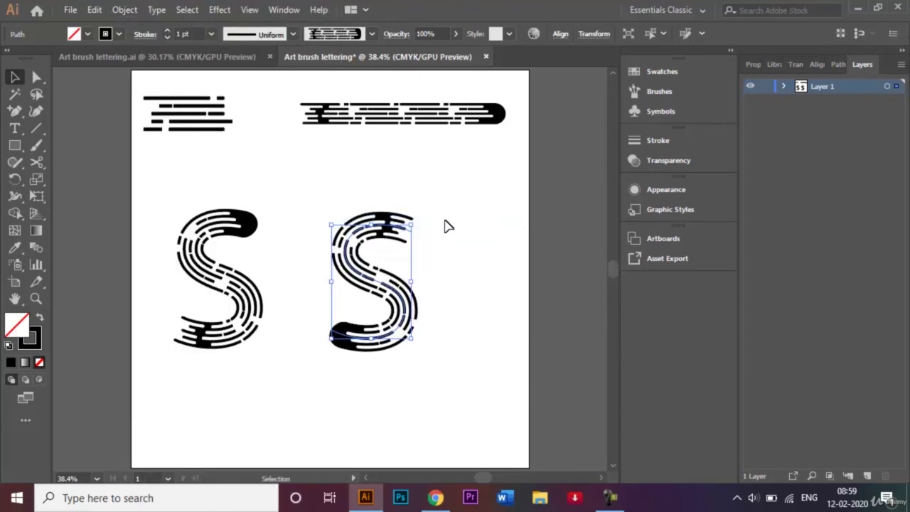
pyautogui.click(466, 267)
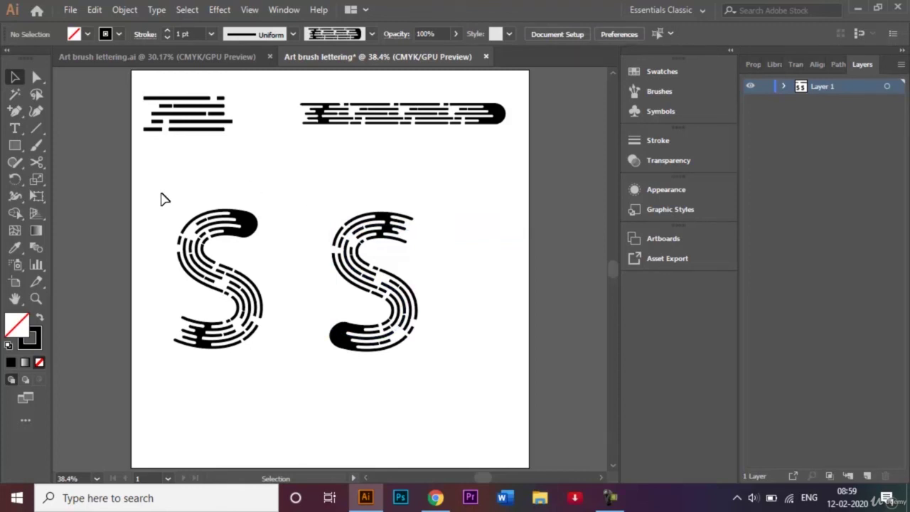
# - Expand the appearance of the original brushed S on the left side of the artboard
pyautogui.moveTo(161, 193); pyautogui.dragTo(283, 371)
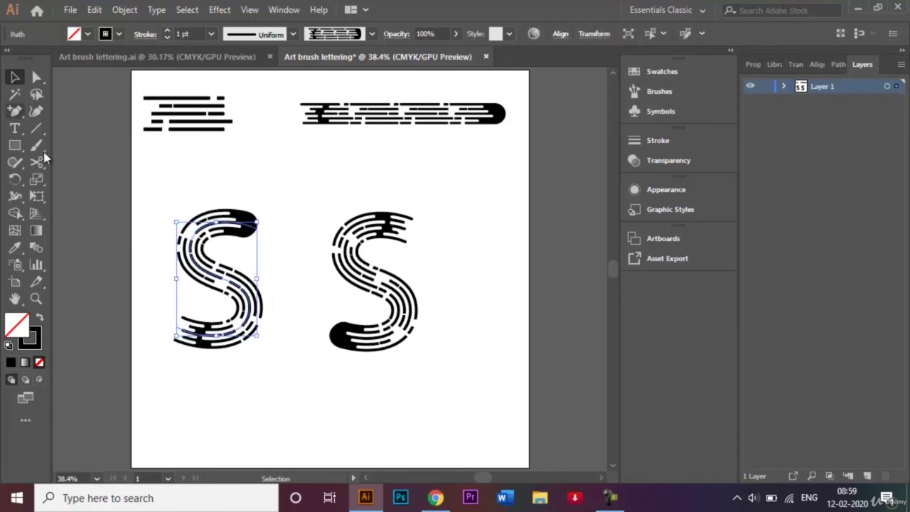
pyautogui.click(115, 11)
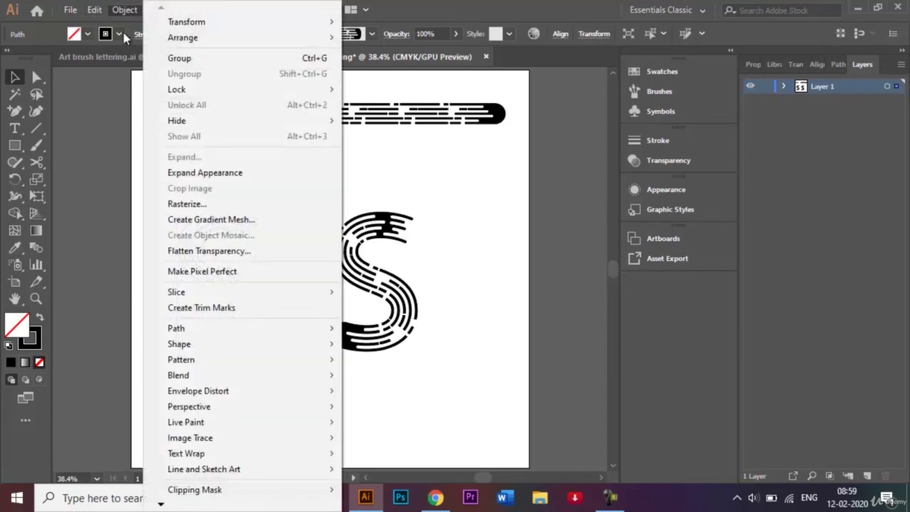
pyautogui.click(227, 174)
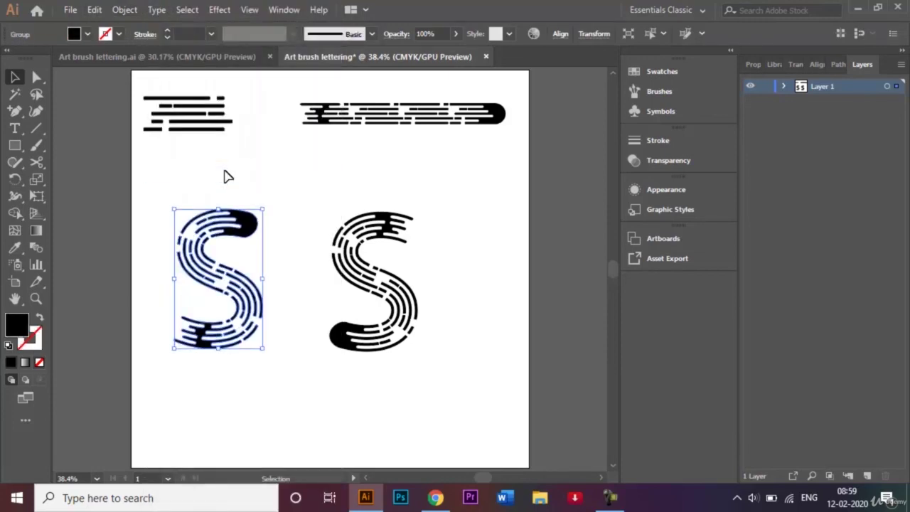
# - Try purple-red and magenta fills on the expanded S, settle on dark red, and deselect it
pyautogui.click(86, 34)
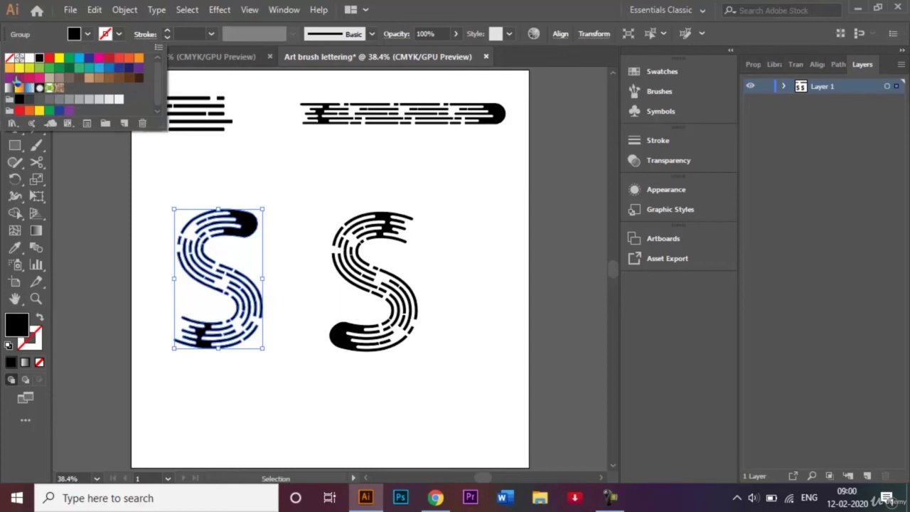
pyautogui.click(18, 80)
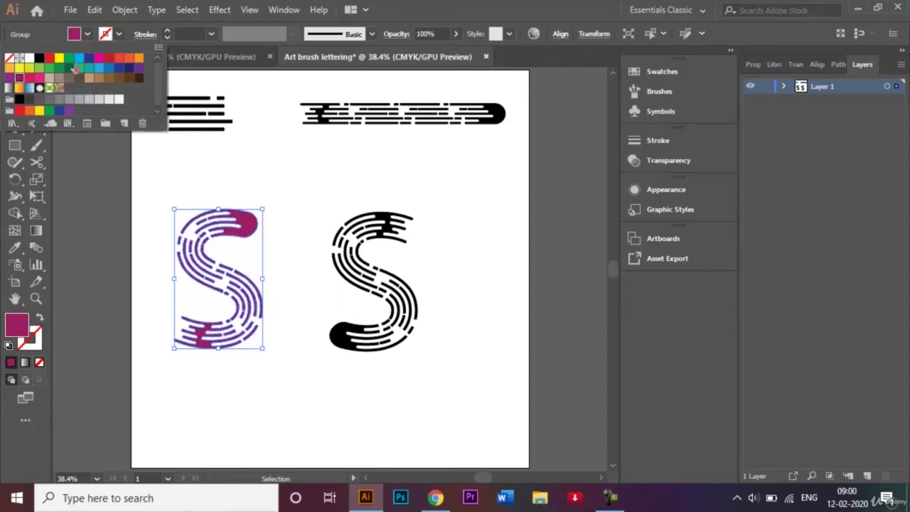
pyautogui.click(100, 59)
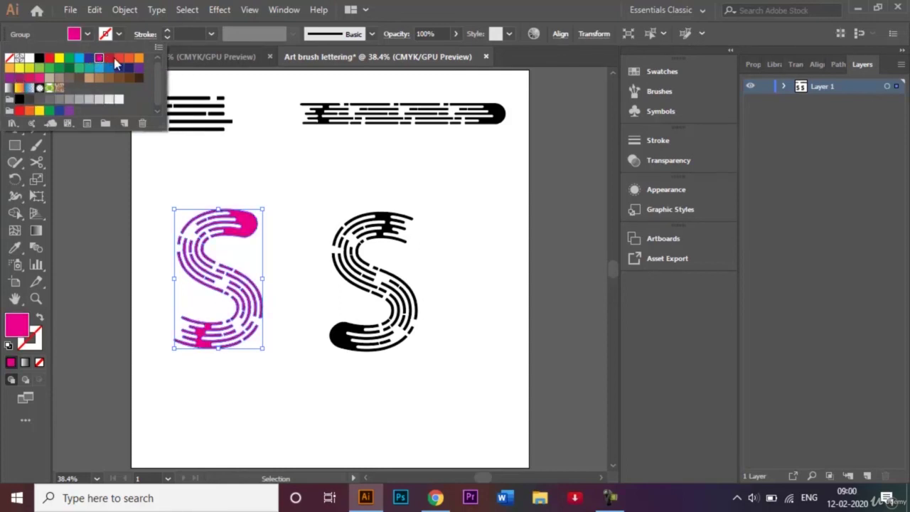
pyautogui.click(112, 63)
pyautogui.click(295, 213)
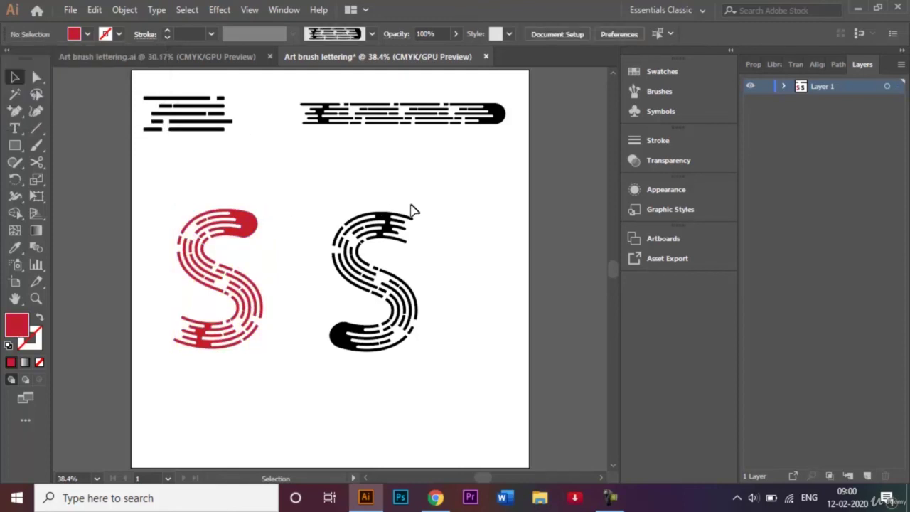
# - Move the black S closer to the red S and place a duplicate of it to the right
pyautogui.moveTo(321, 210); pyautogui.dragTo(420, 384)
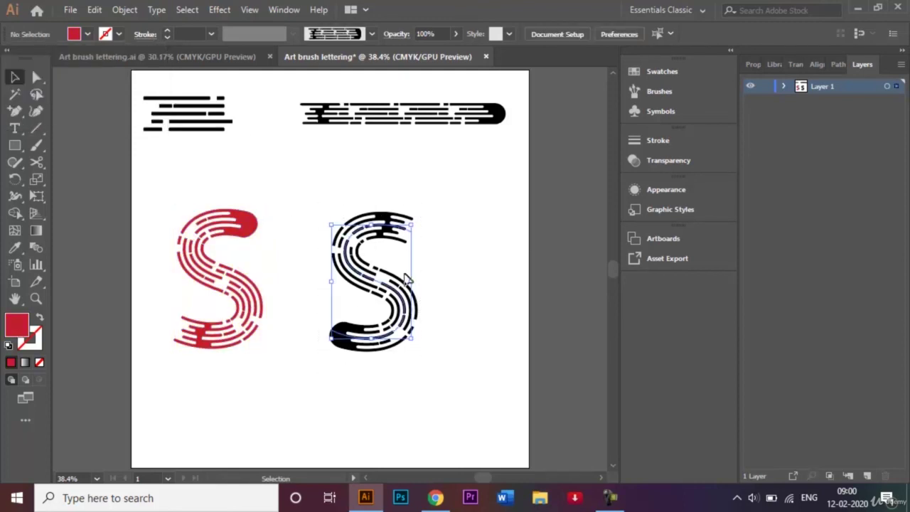
pyautogui.moveTo(386, 295); pyautogui.dragTo(447, 286)
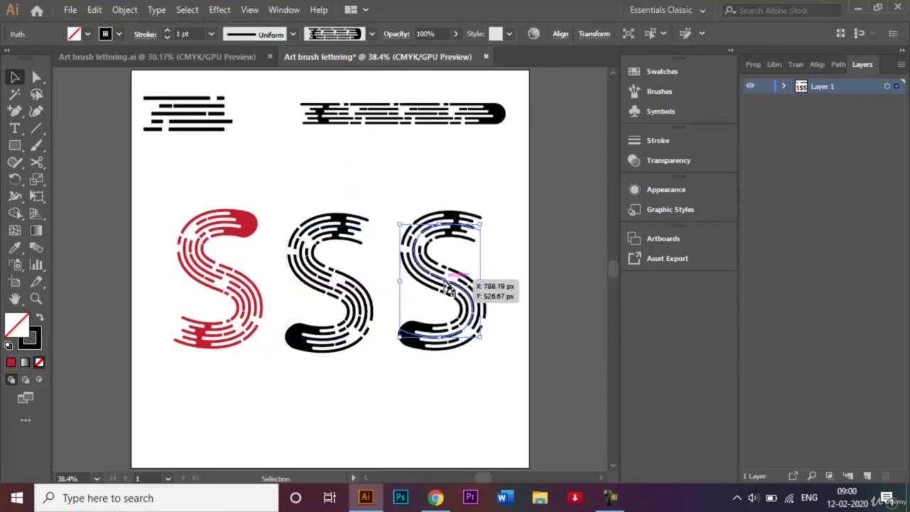
# - Make the rightmost S a compound path and try a linear gradient on it with a yellow starting colour stop
pyautogui.rightClick(447, 286)
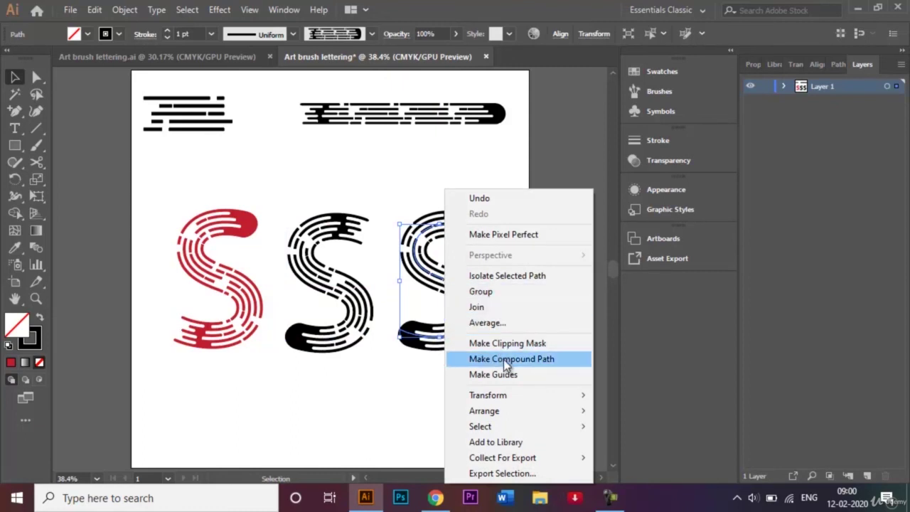
pyautogui.click(507, 359)
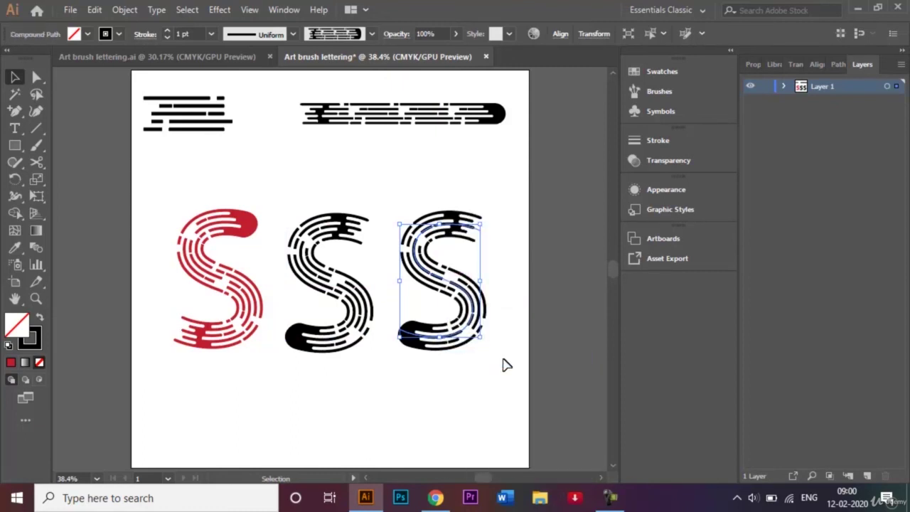
pyautogui.doubleClick(40, 235)
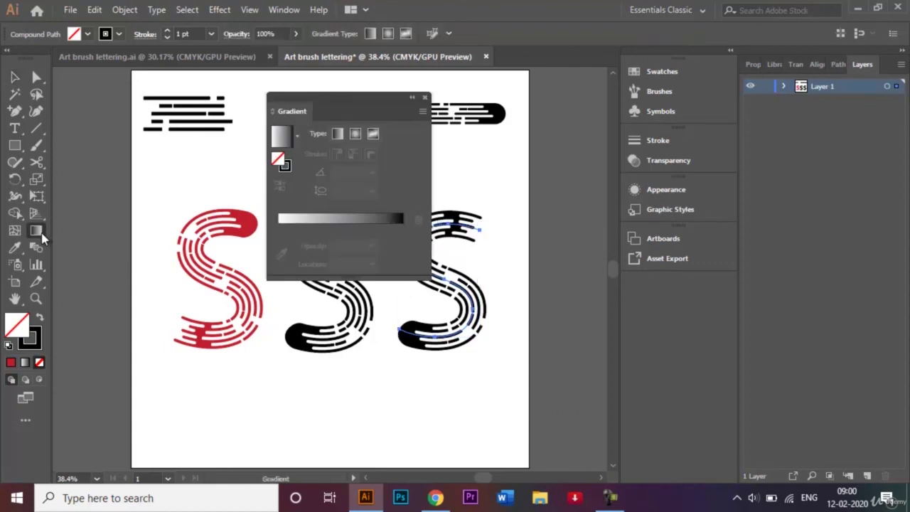
pyautogui.click(320, 220)
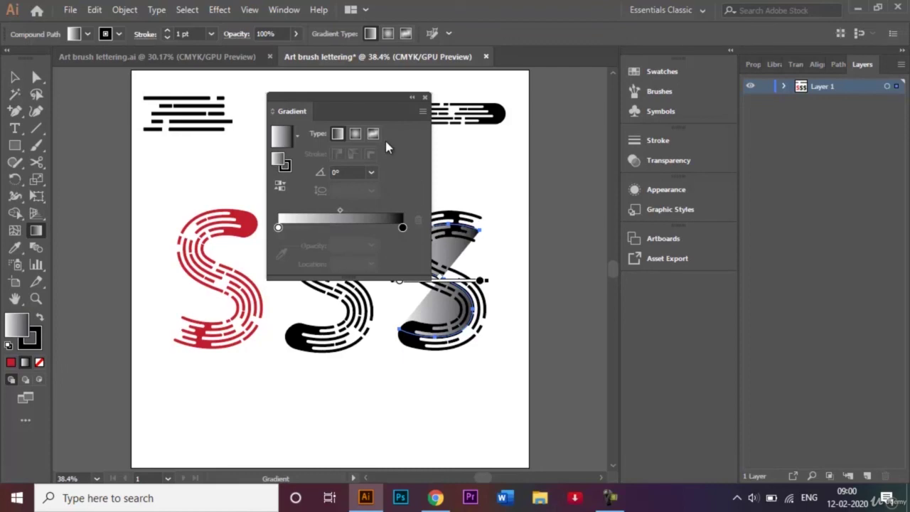
pyautogui.click(279, 229)
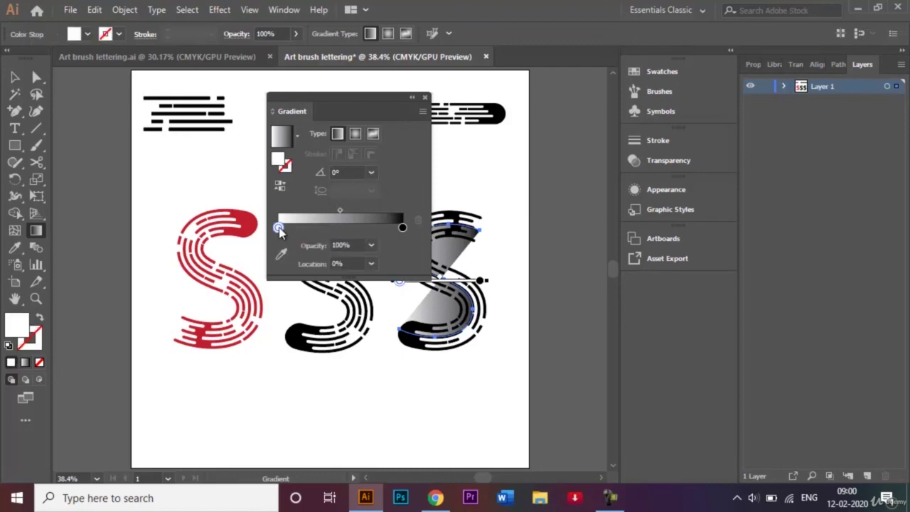
pyautogui.doubleClick(279, 228)
pyautogui.click(269, 273)
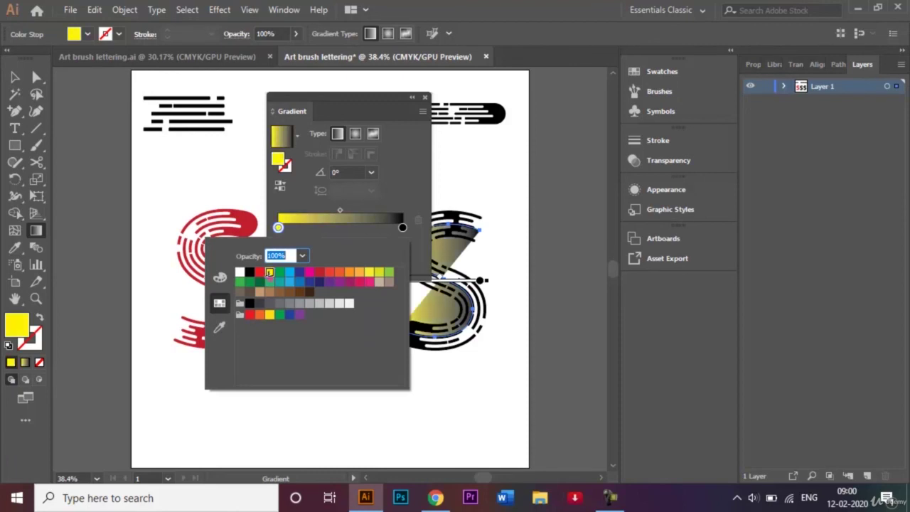
pyautogui.click(429, 102)
pyautogui.click(425, 97)
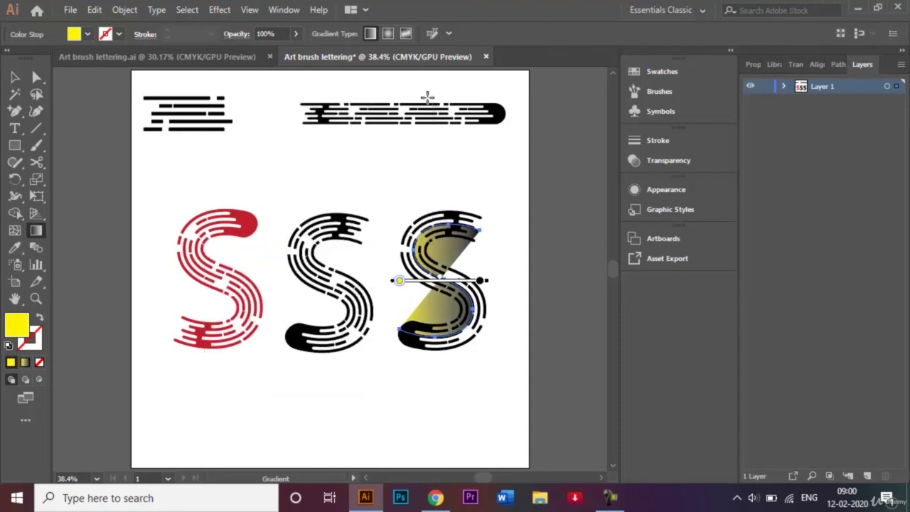
# - Delete the rightmost S with the gradient fill
pyautogui.click(13, 78)
pyautogui.click(420, 233)
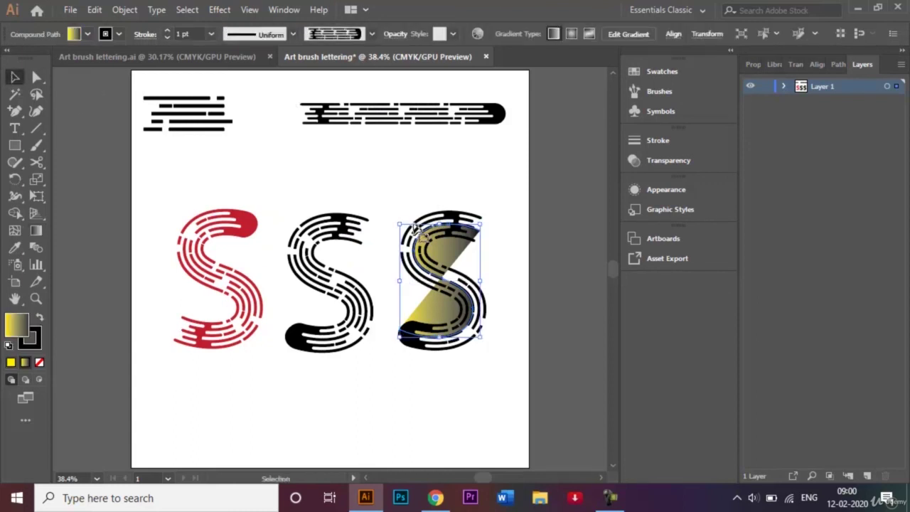
pyautogui.click(406, 197)
pyautogui.moveTo(406, 206); pyautogui.dragTo(472, 381)
pyautogui.press('Delete')
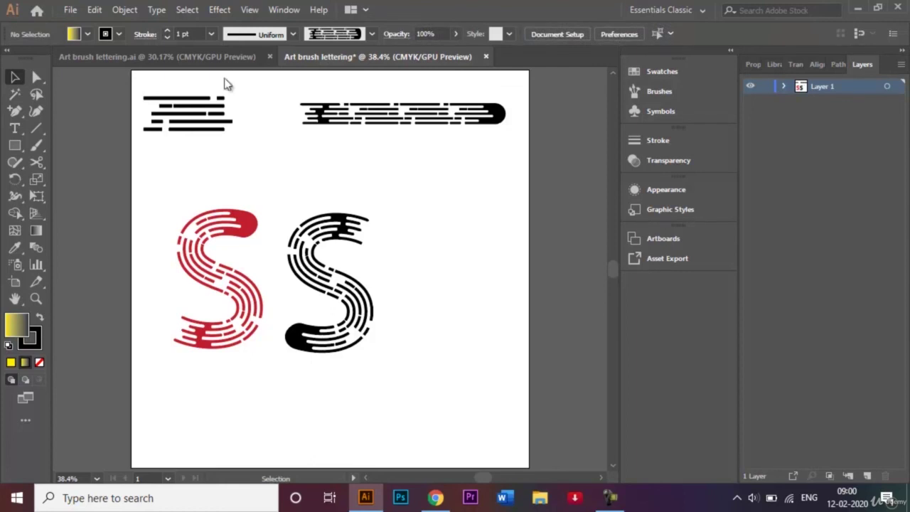
# - Save the document as Art brush lettering.ai in the Graphics folder, replacing the existing file and keeping the Illustrator CC options
pyautogui.click(81, 11)
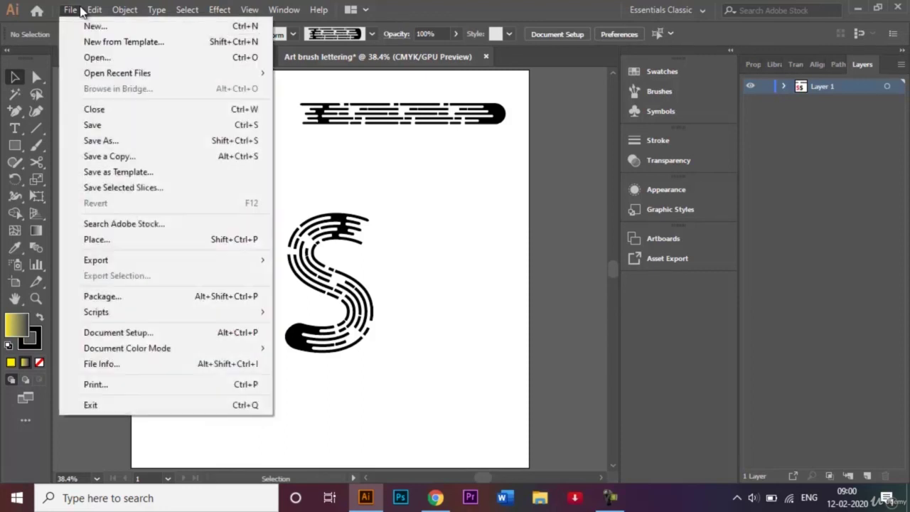
pyautogui.click(120, 140)
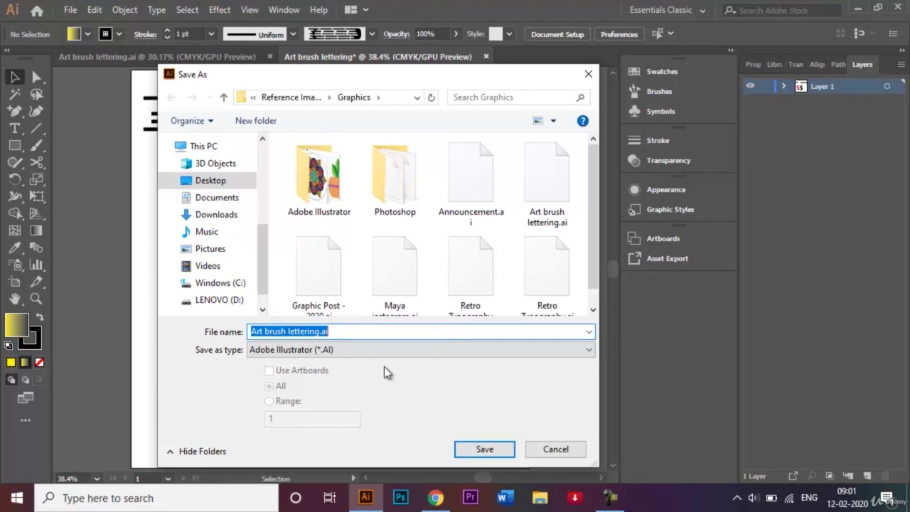
pyautogui.click(503, 450)
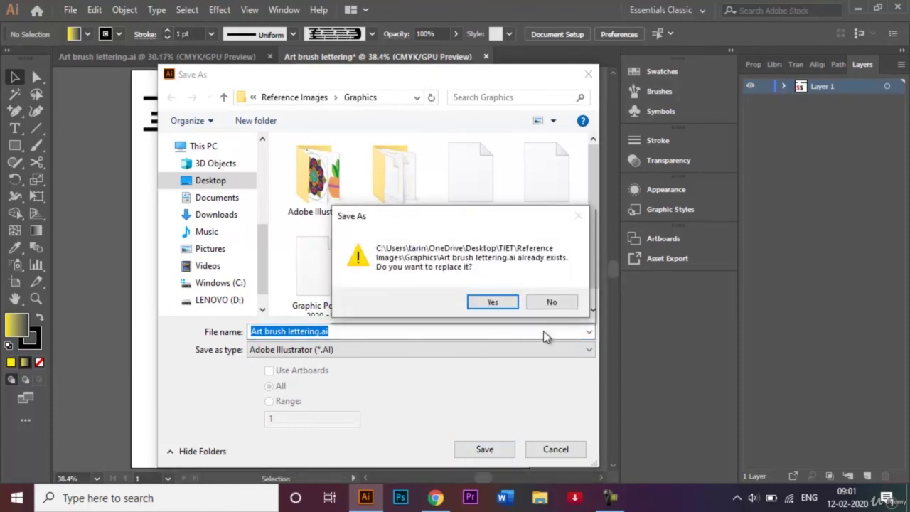
pyautogui.click(500, 303)
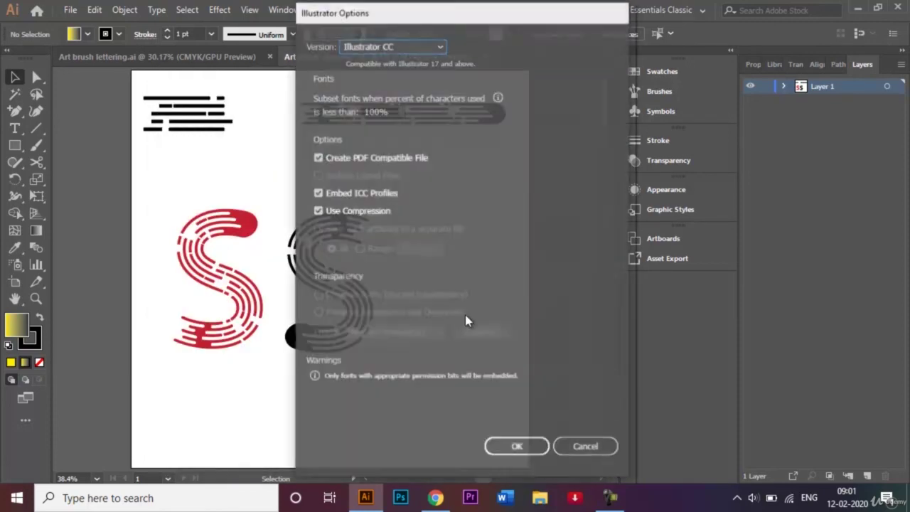
pyautogui.click(517, 447)
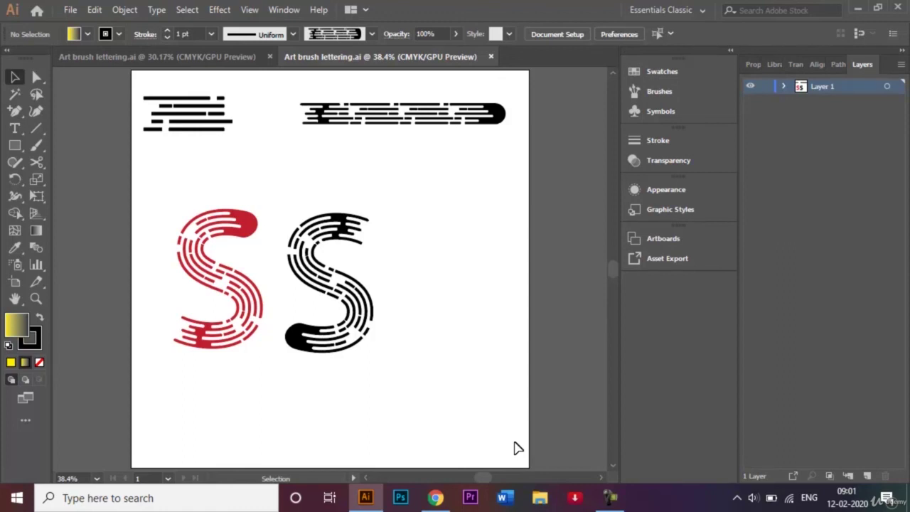
pyautogui.click(609, 497)
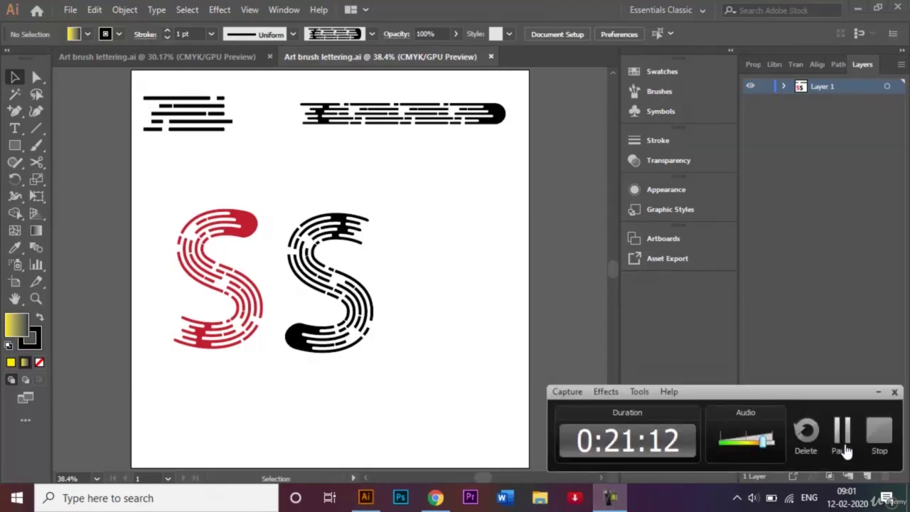